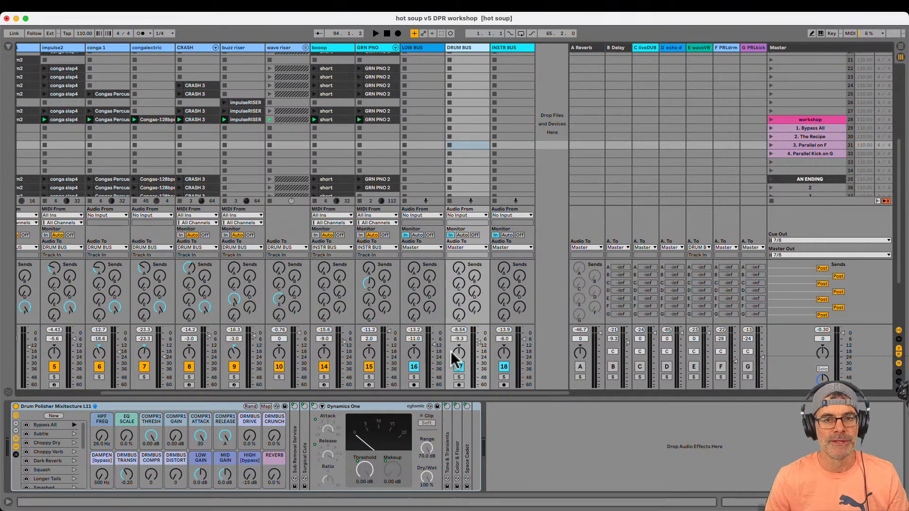
Start playback and isolate the DRUM BUS by deactivating the LOW BUS and INSTR BUS tracks
key(space)
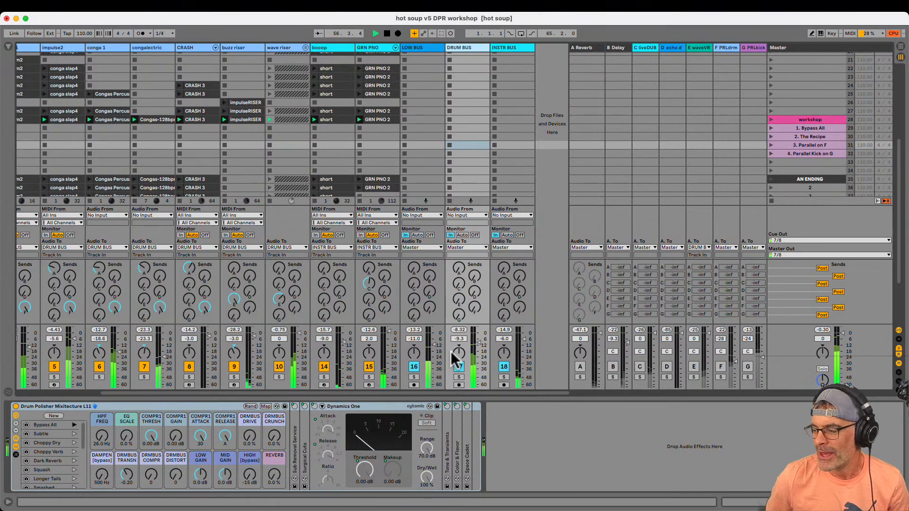
click(456, 363)
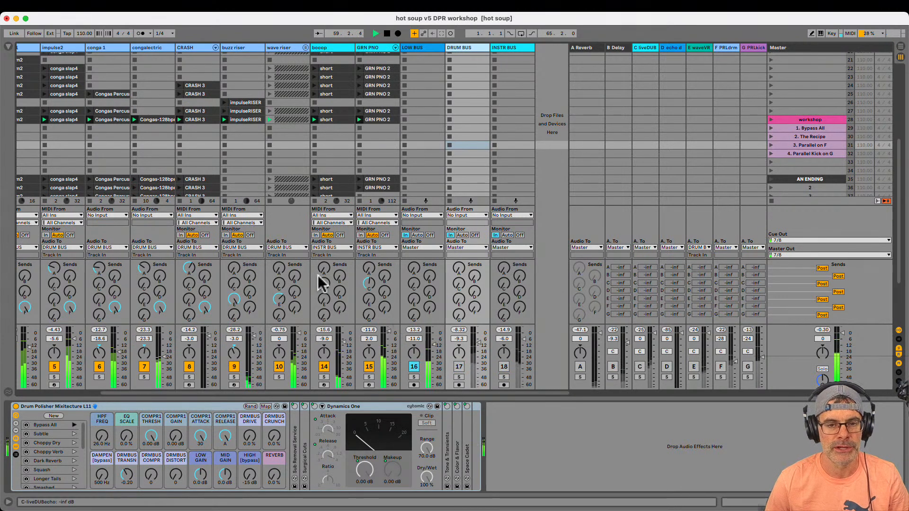
scroll(223, 247, left, 4)
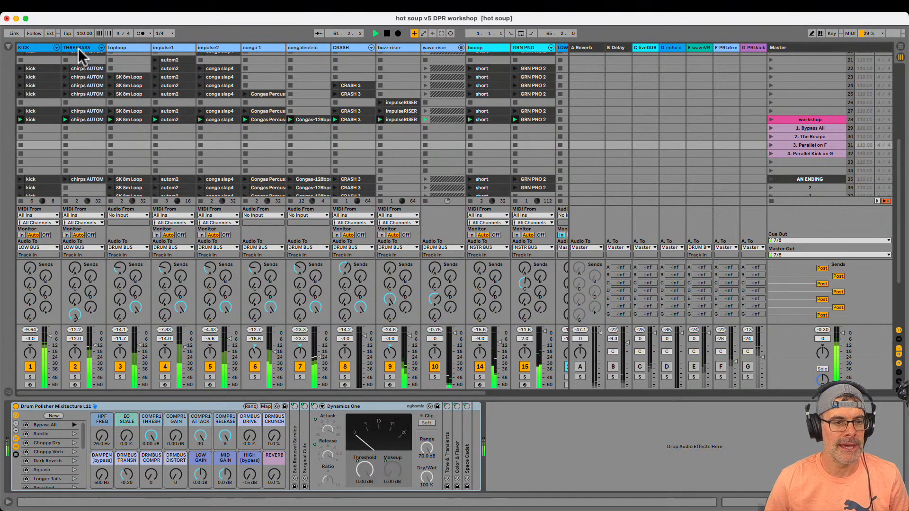
scroll(101, 88, right, 4)
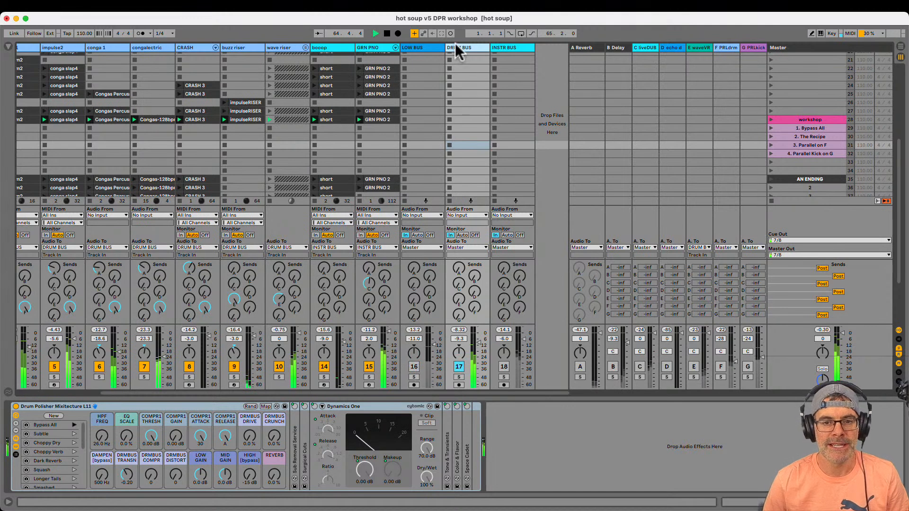
click(462, 82)
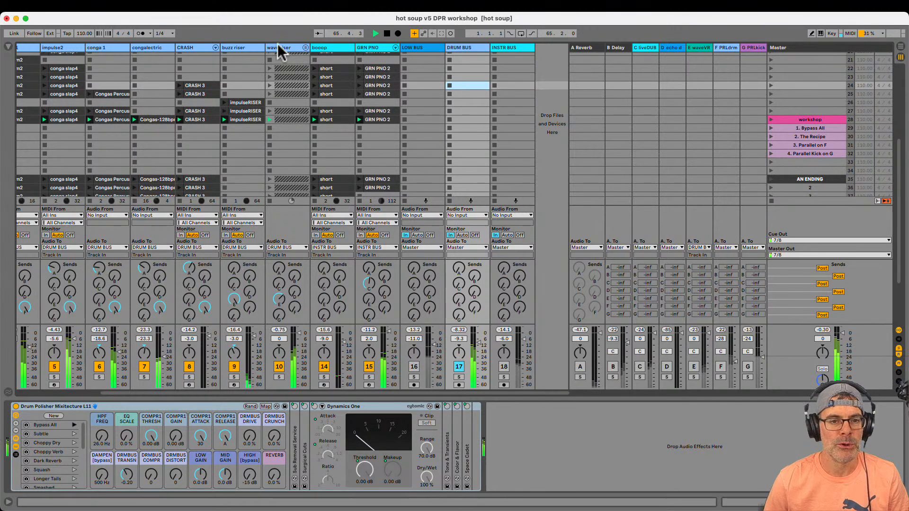
Check the audio output routing of the percussion tracks, including impulse1
scroll(171, 49, left, 4)
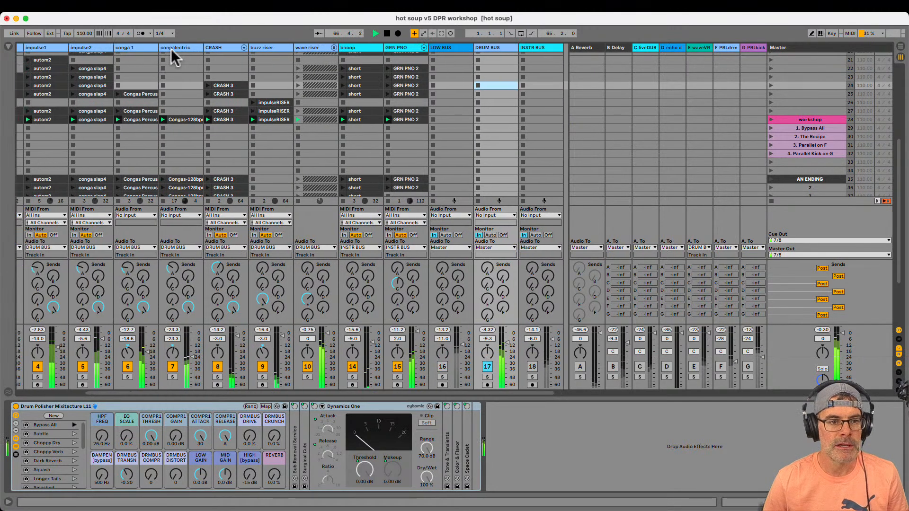
scroll(171, 49, left, 1)
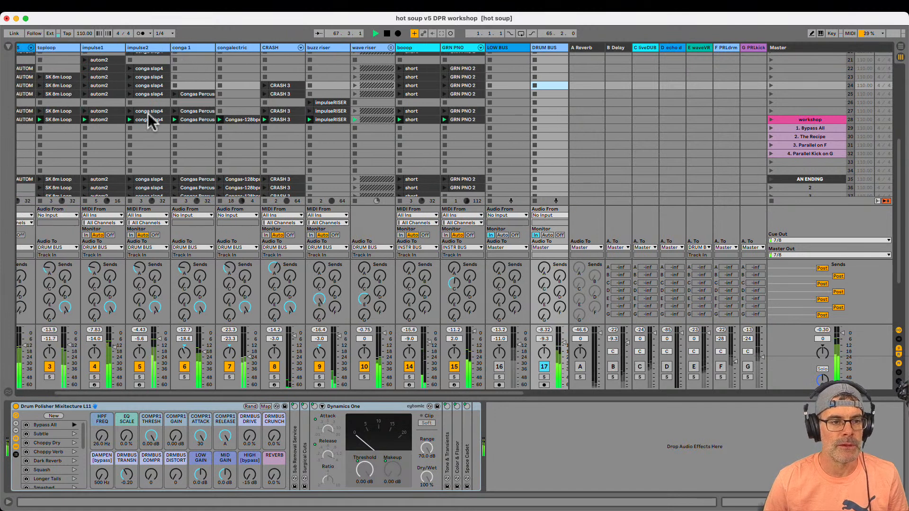
click(109, 247)
click(109, 248)
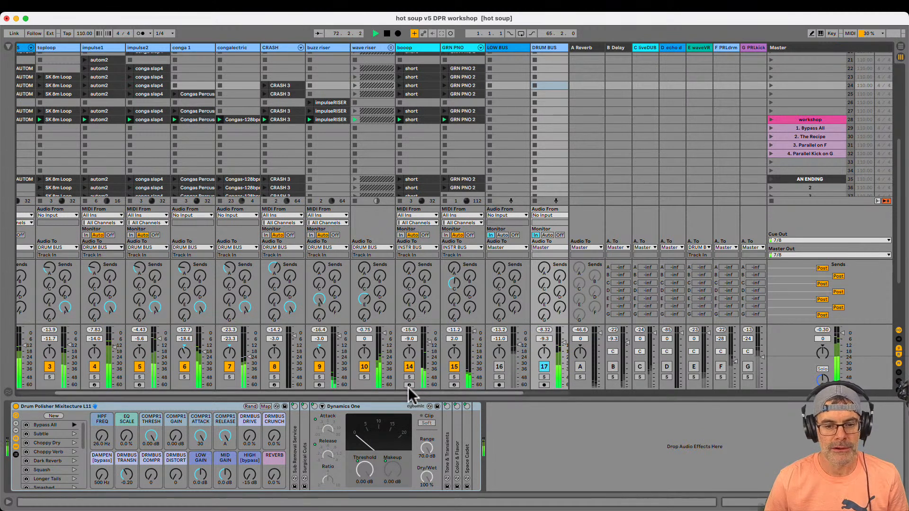
Solo the wave riser track to hear it alone, and bring the other tracks back in
click(364, 378)
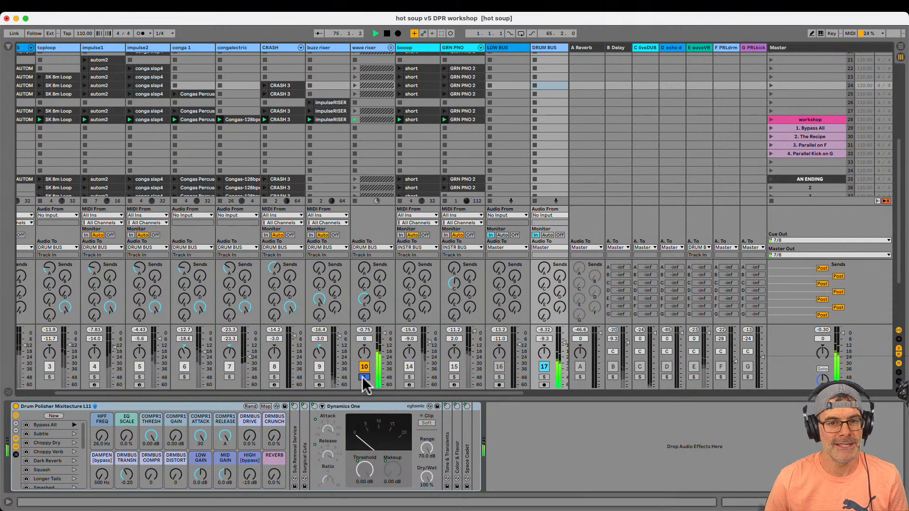
click(364, 377)
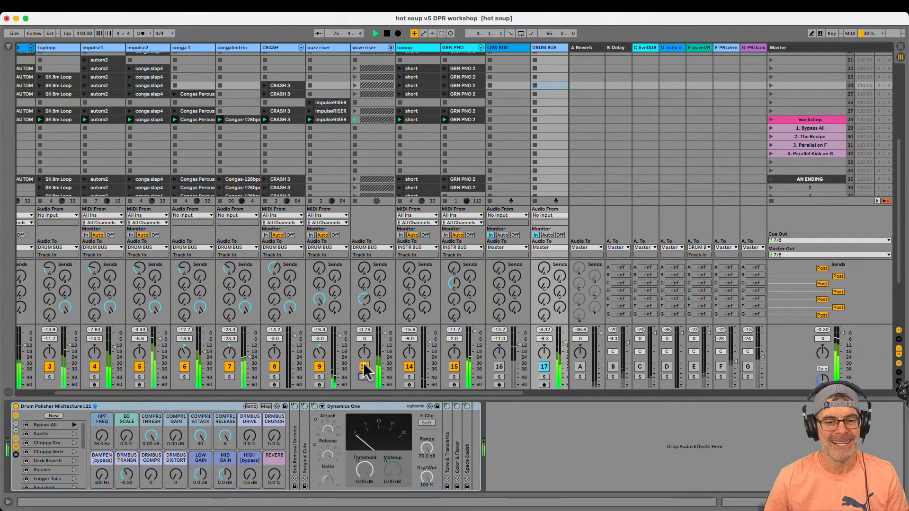
scroll(357, 306, right, 4)
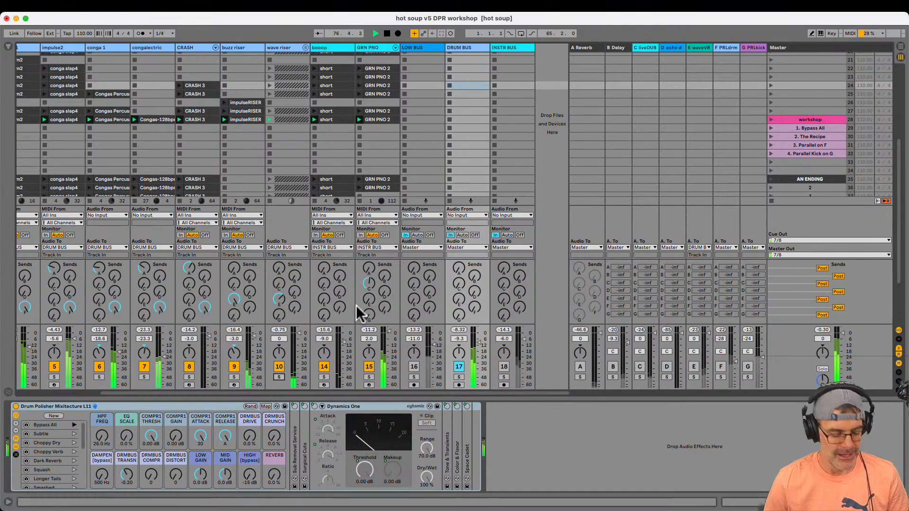
In the DRUM BUS's Drum Polisher rack, fold Dynamics One and unfold Sub Removal Service
key(3)
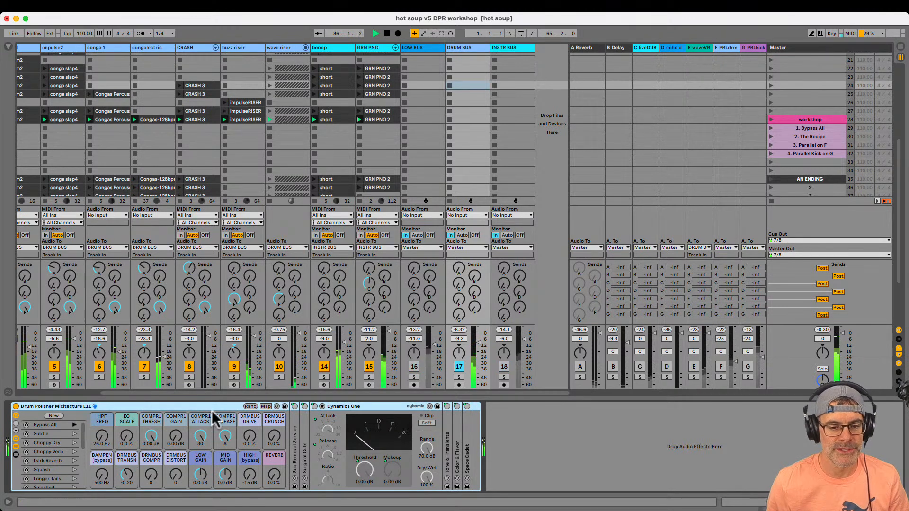
double_click(351, 406)
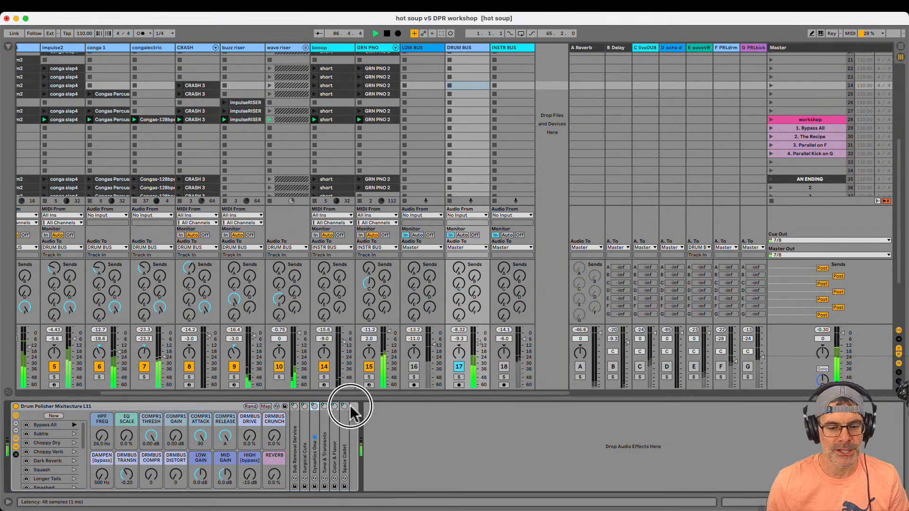
double_click(294, 433)
click(202, 407)
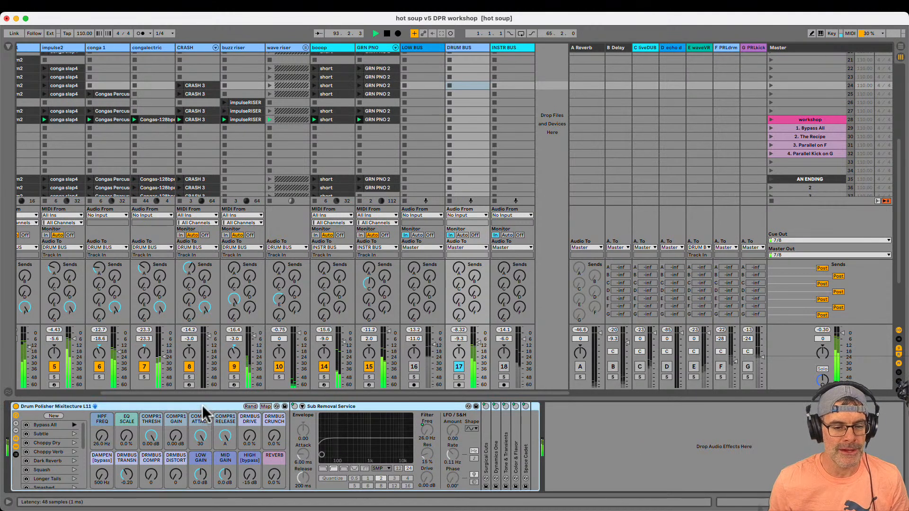
drag(100, 442, 99, 440)
Show the Master track's spectrum analyzer in the enlarged display
click(334, 406)
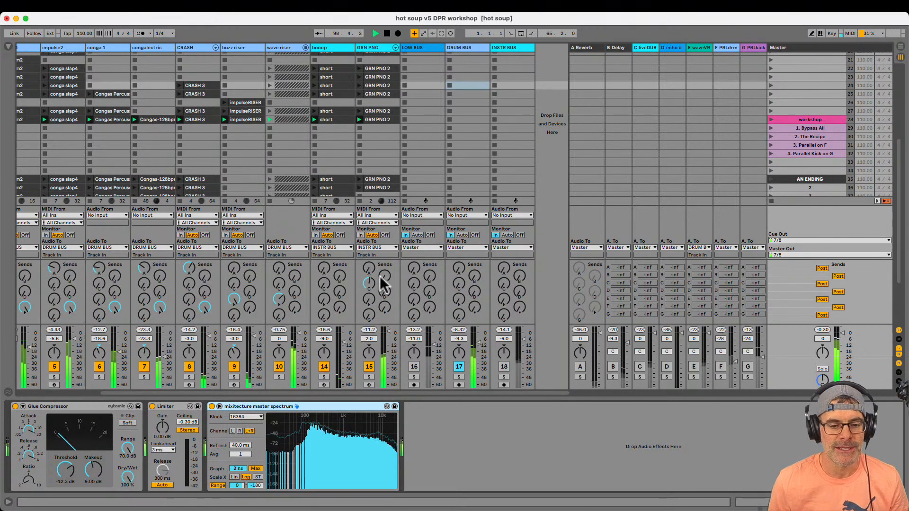
double_click(316, 449)
drag(370, 196, 371, 228)
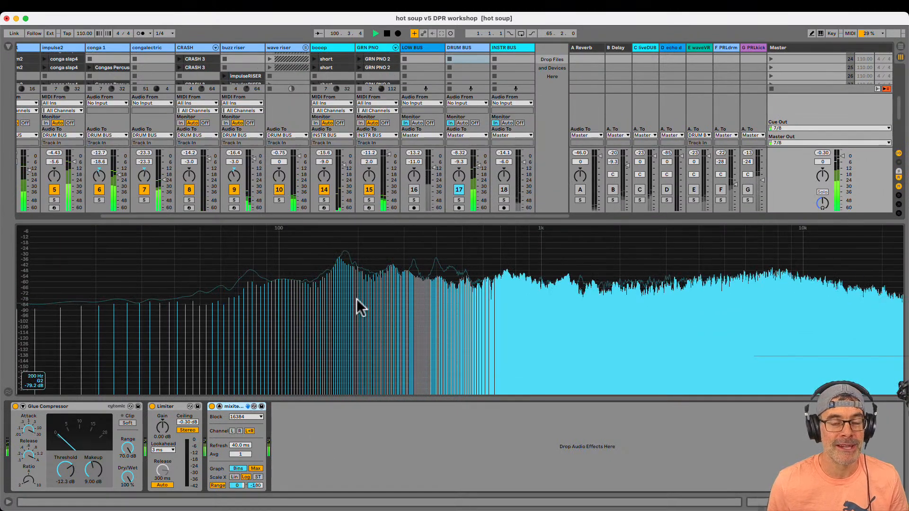
Check the computer-key assignment for selecting the master spectrum device in key mapping mode
key(super+k)
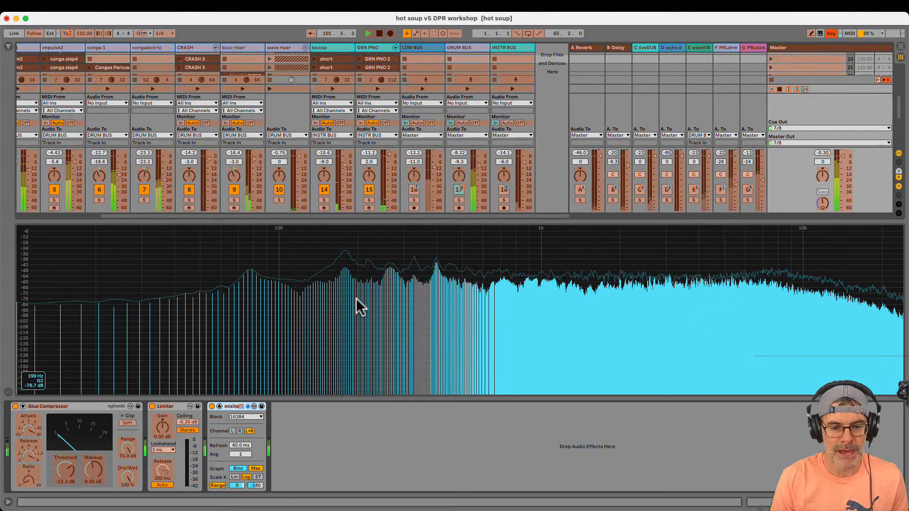
click(238, 406)
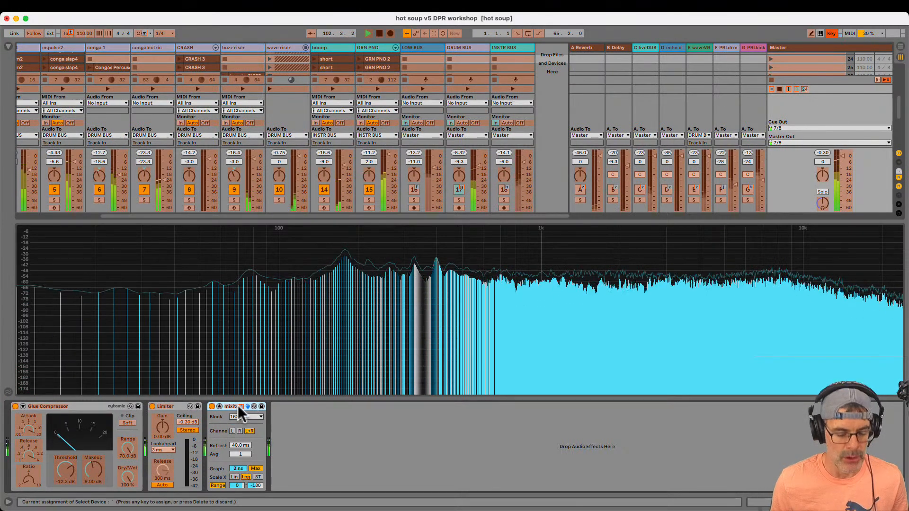
key(super+k)
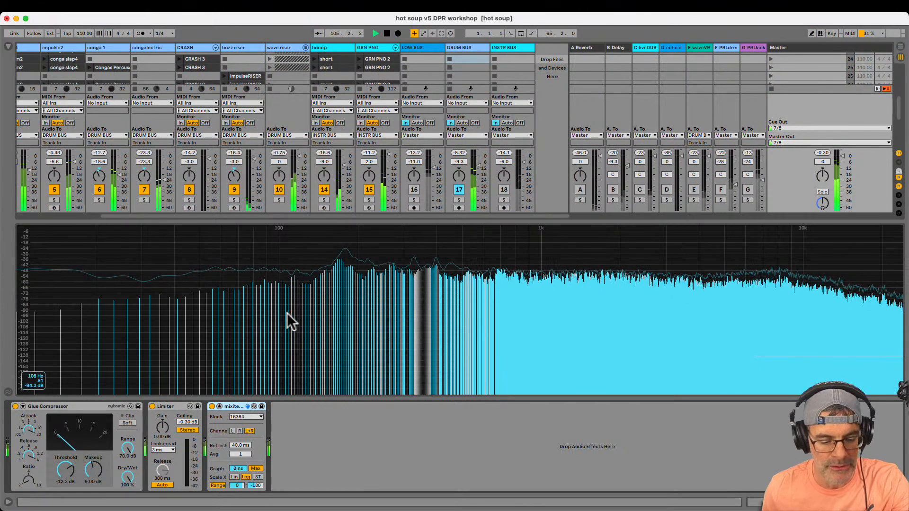
Restart and pause playback to examine the drums' low frequencies on the master spectrum
click(451, 46)
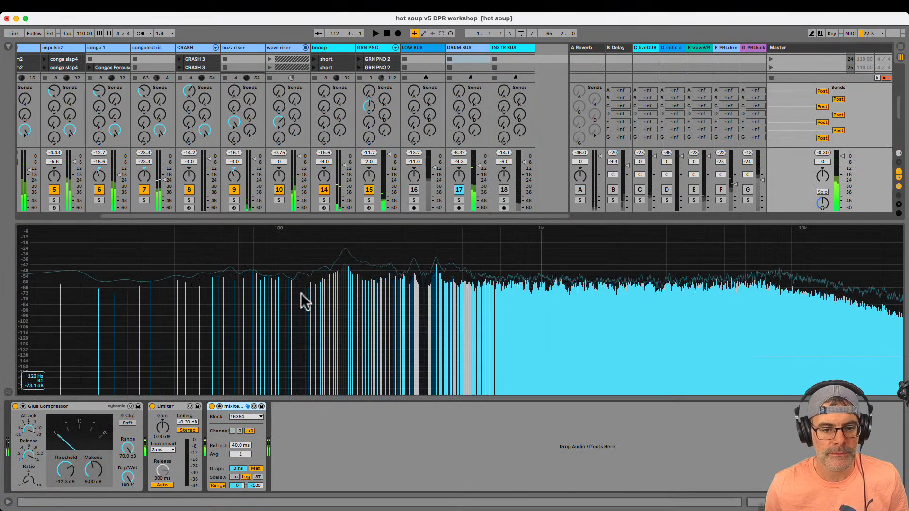
key(space)
key(space)
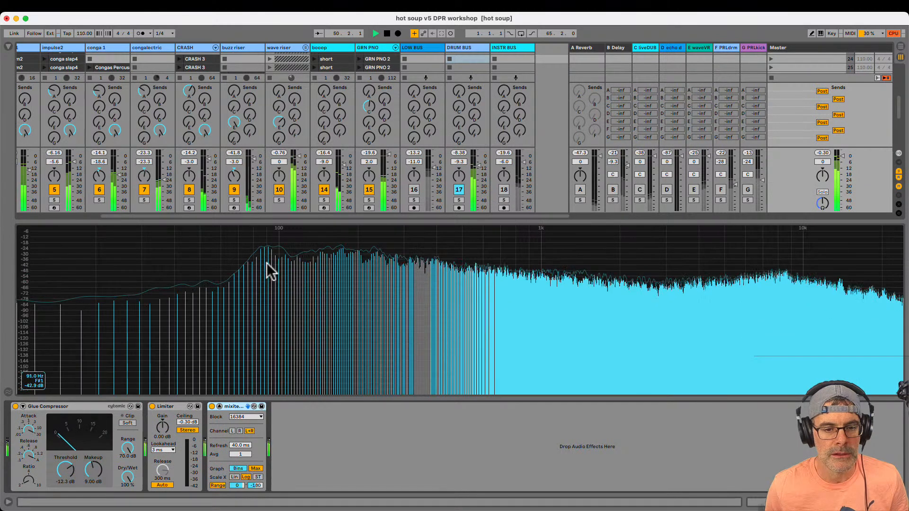
key(space)
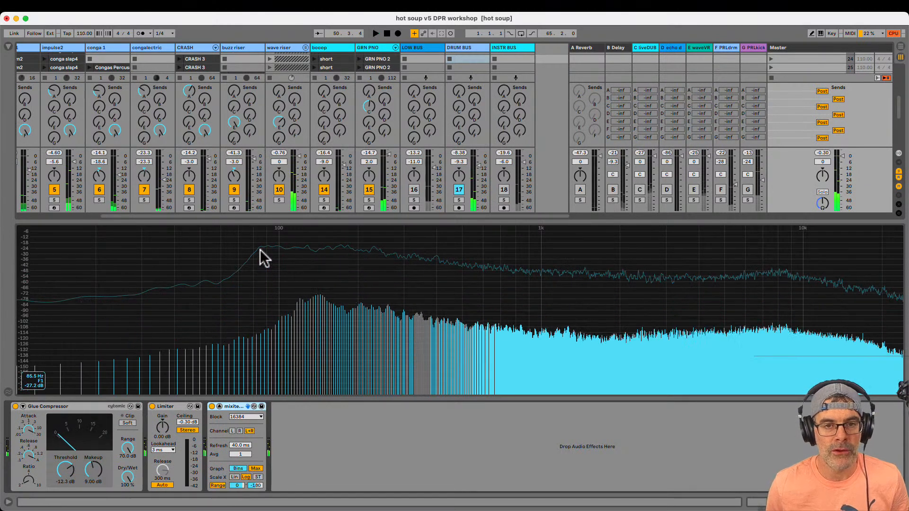
key(space)
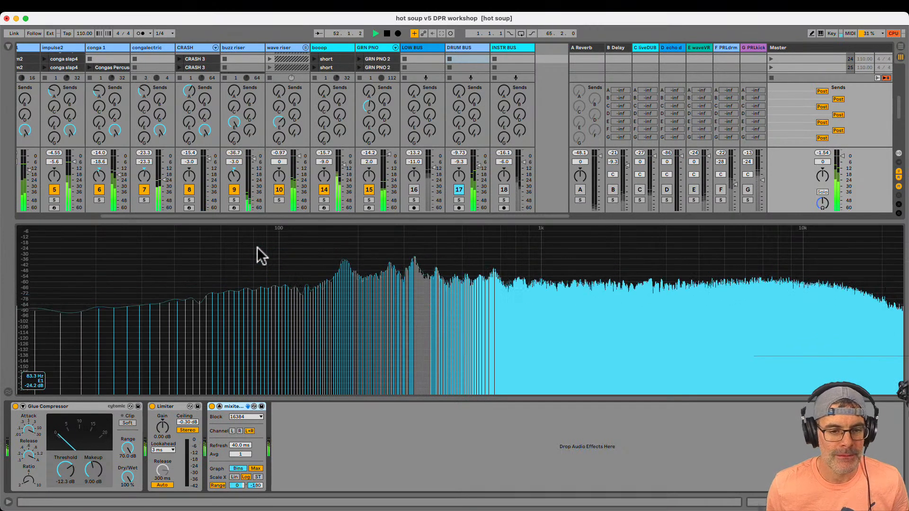
Compare the LOW BUS and DRUM BUS on the master spectrum by toggling each, ending with only the drums active
click(413, 192)
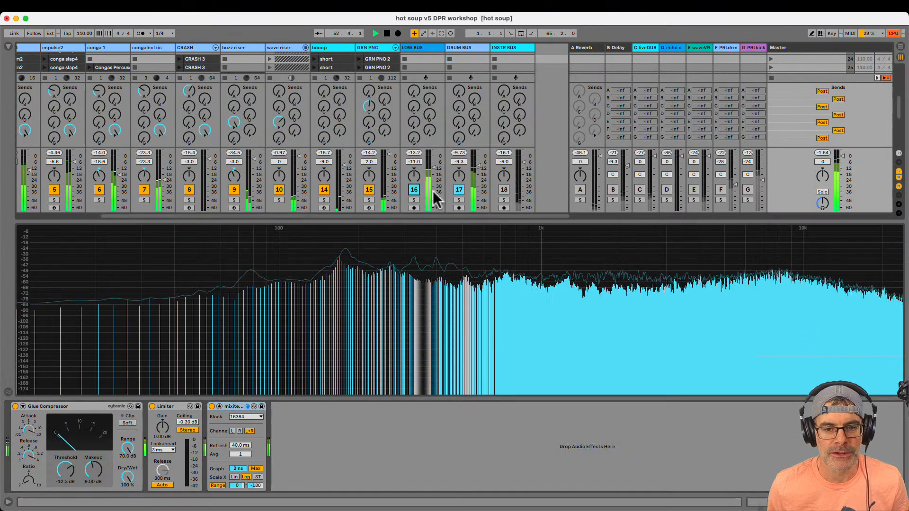
click(461, 190)
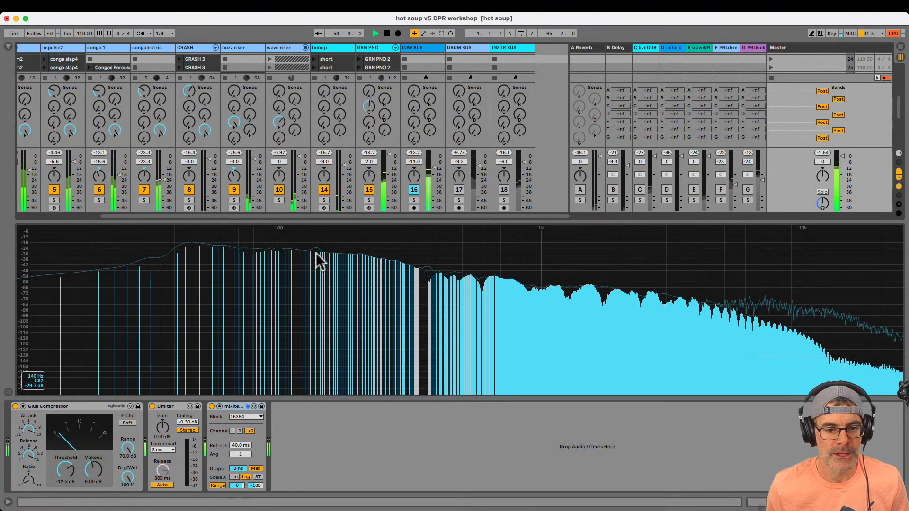
click(458, 190)
click(414, 192)
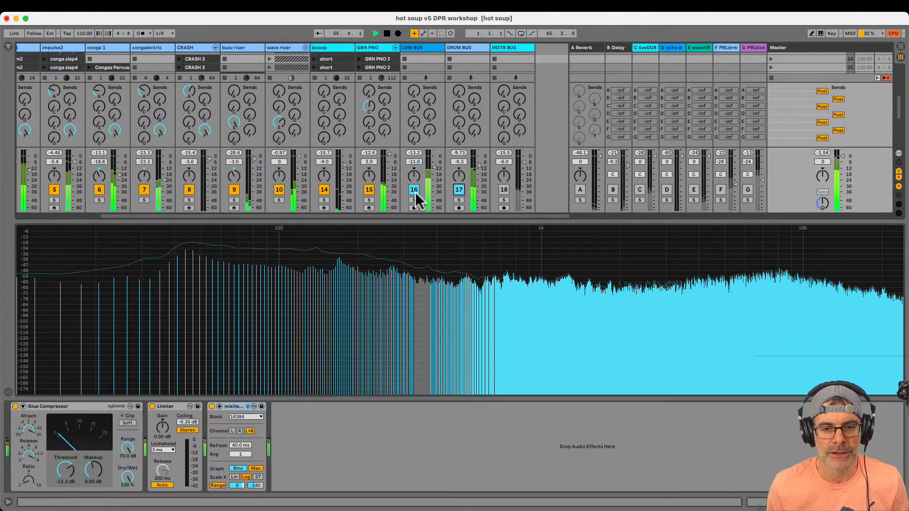
Set the Drum Polisher's HPF FREQ macro on the DRUM BUS to 85.0 Hz and fold Sub Removal Service
click(470, 50)
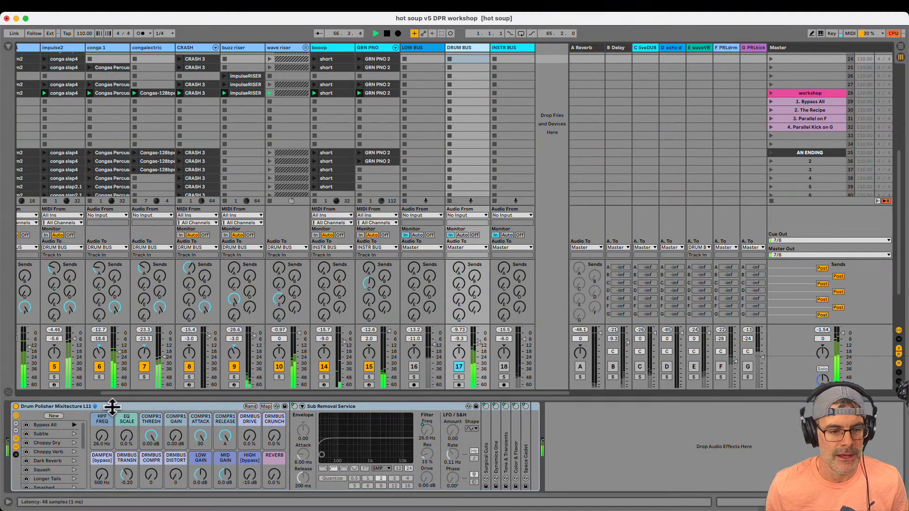
drag(105, 441, 106, 441)
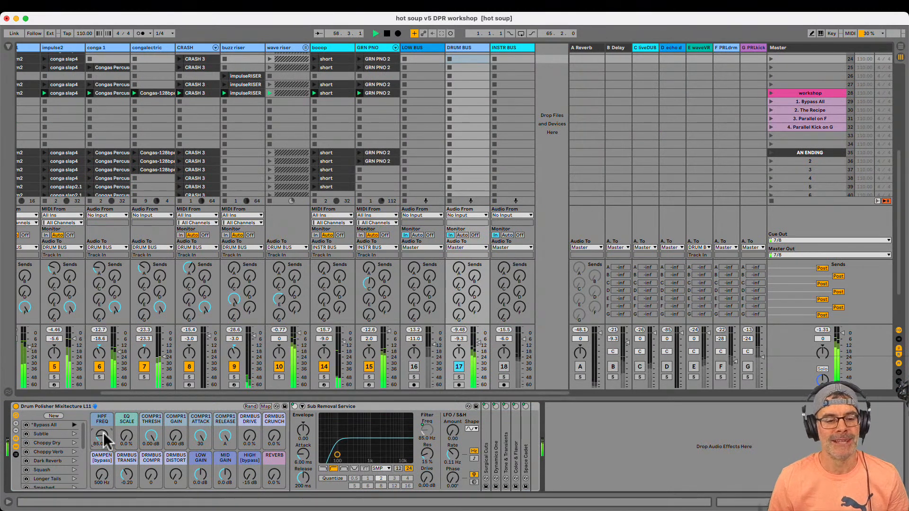
double_click(342, 408)
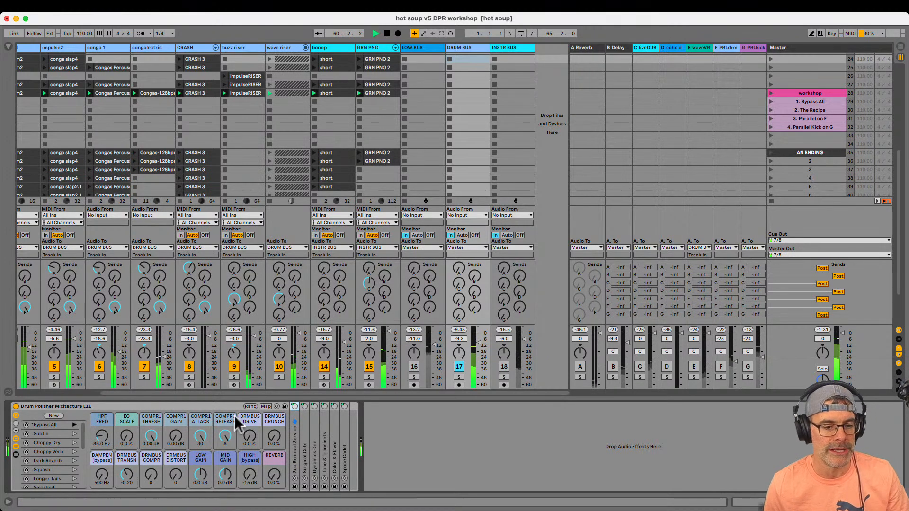
Unfold Surgical Cuts with its enlarged EQ display and set the EQ SCALE macro to 125%
double_click(303, 434)
double_click(356, 432)
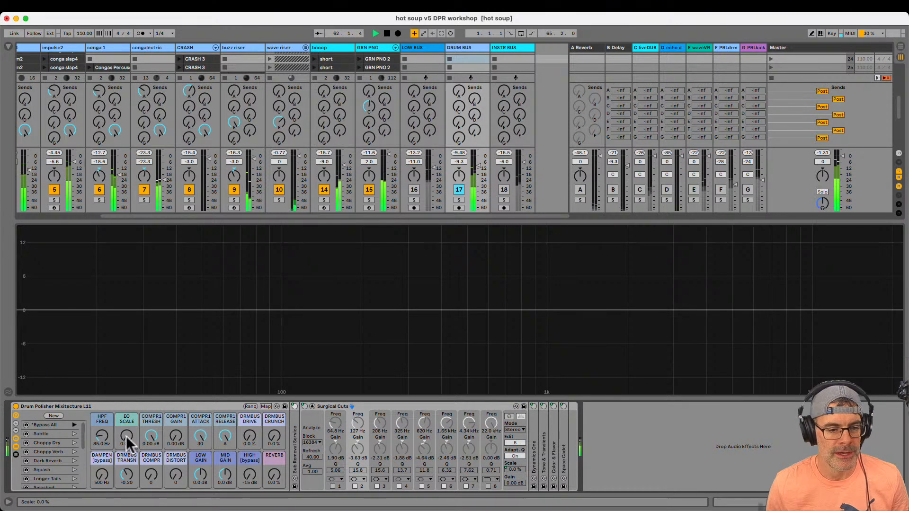
click(125, 411)
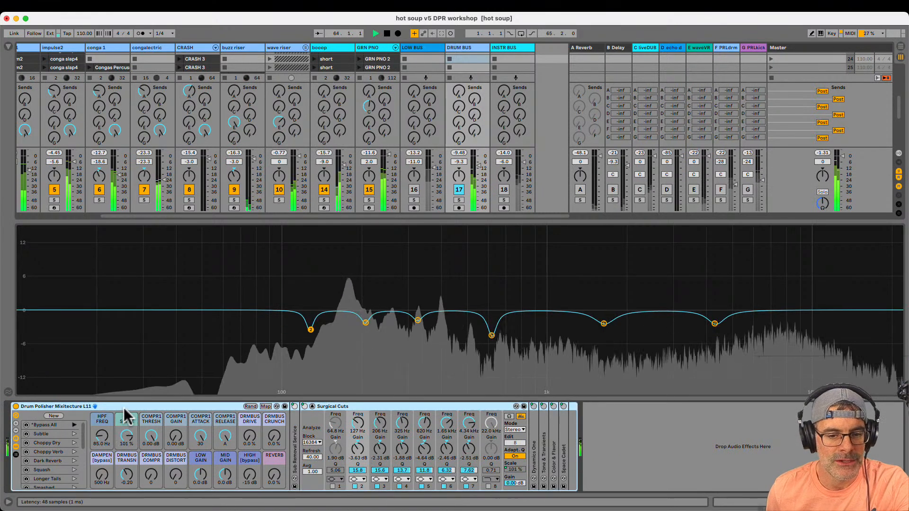
click(97, 421)
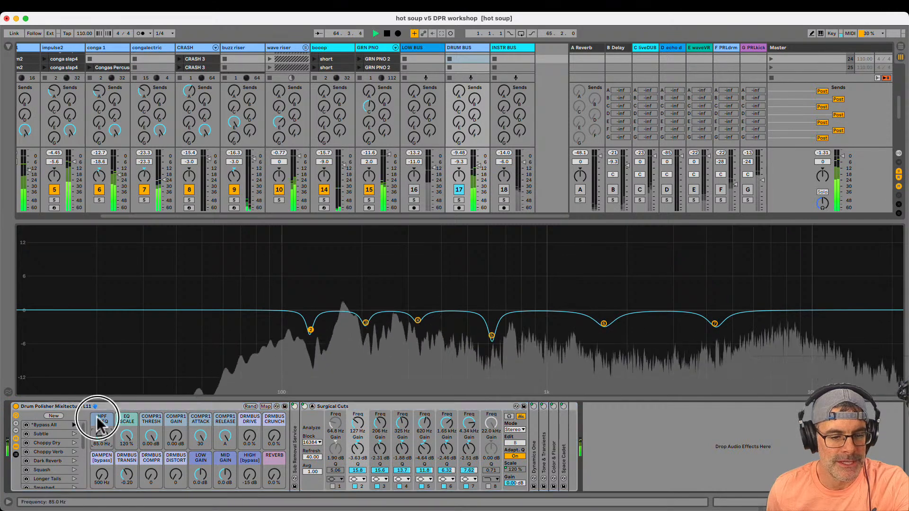
click(129, 423)
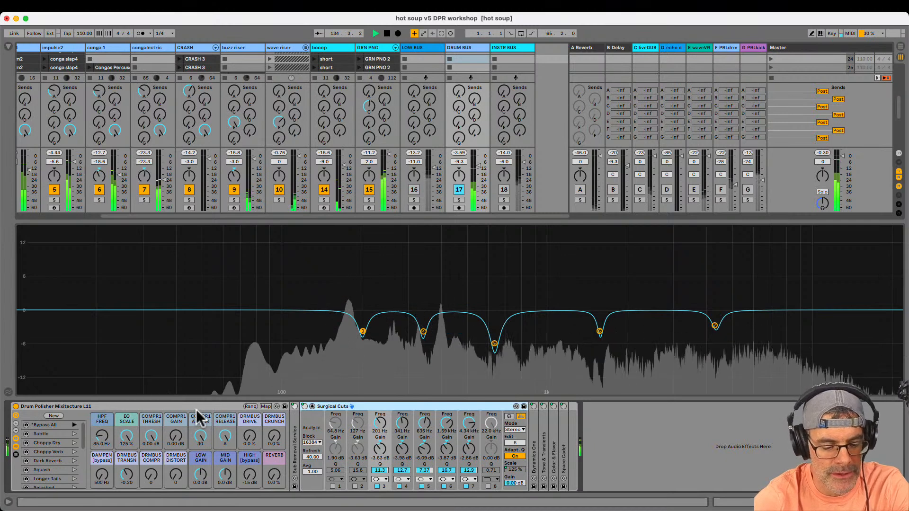
Return the Surgical Cuts EQ to its compact display within the Drum Polisher rack
click(199, 418)
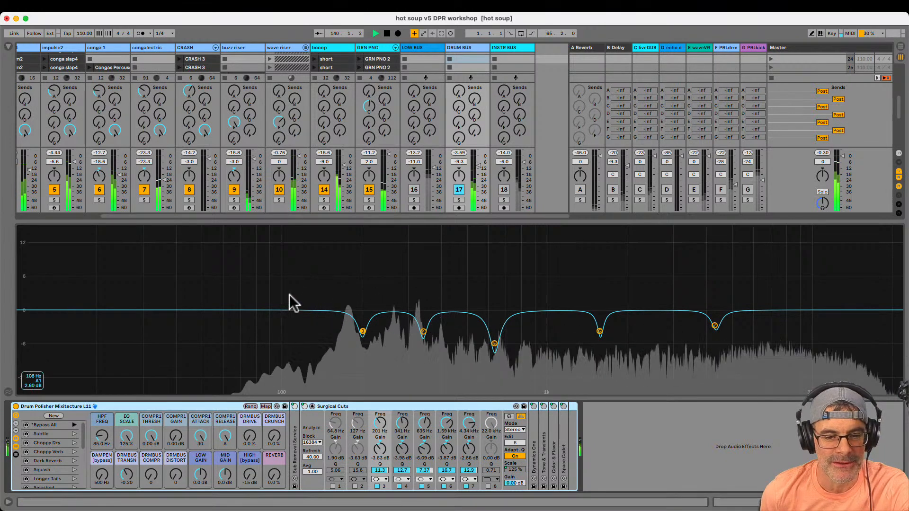
click(310, 301)
double_click(310, 300)
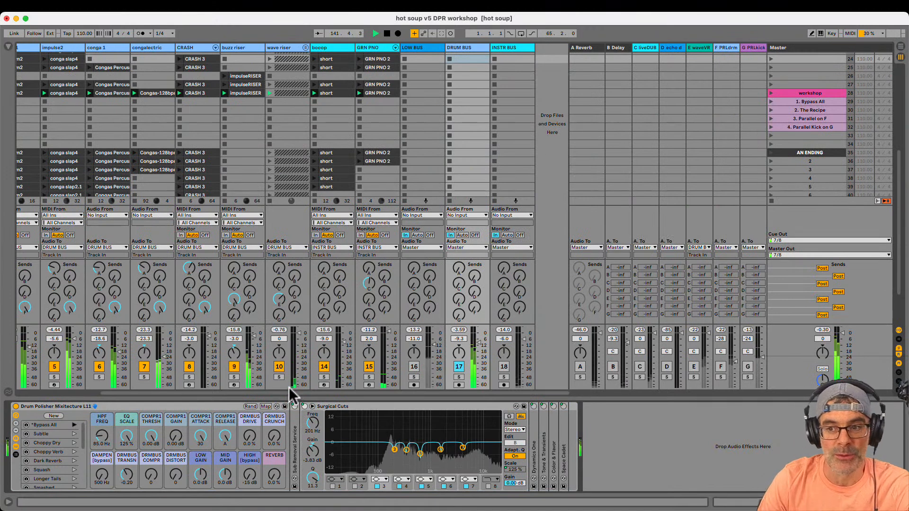
In the DRUM BUS rack, fold Surgical Cuts, unfold Dynamics One, and set COMPR1 THRESH to -25.0 dB and COMPR1 GAIN to 3.83 dB
click(757, 47)
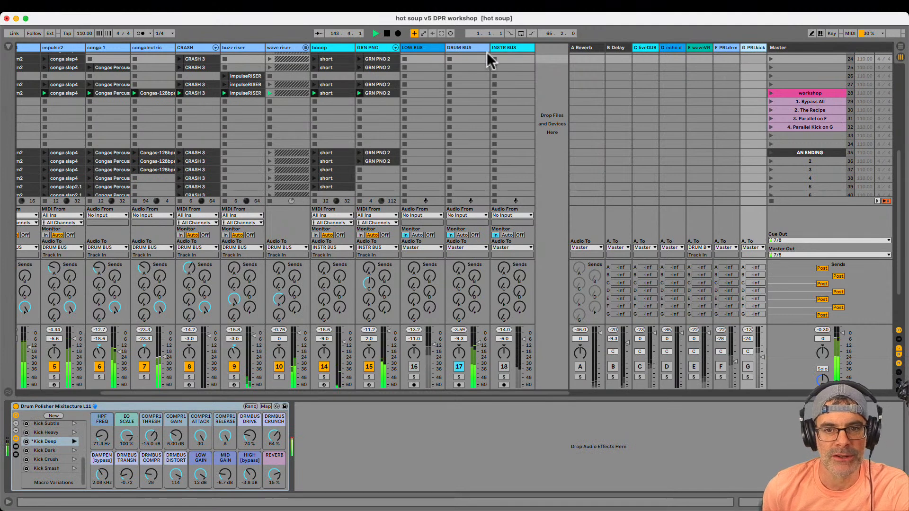
click(472, 57)
click(353, 408)
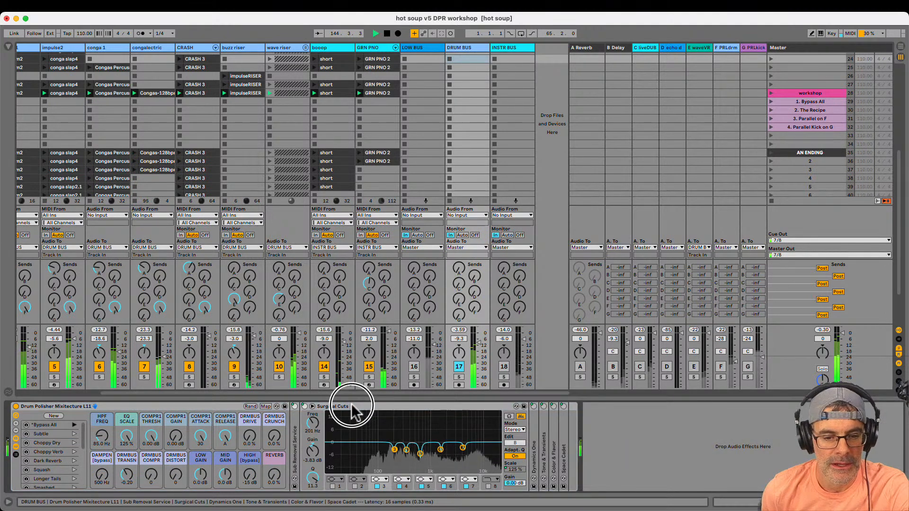
double_click(353, 408)
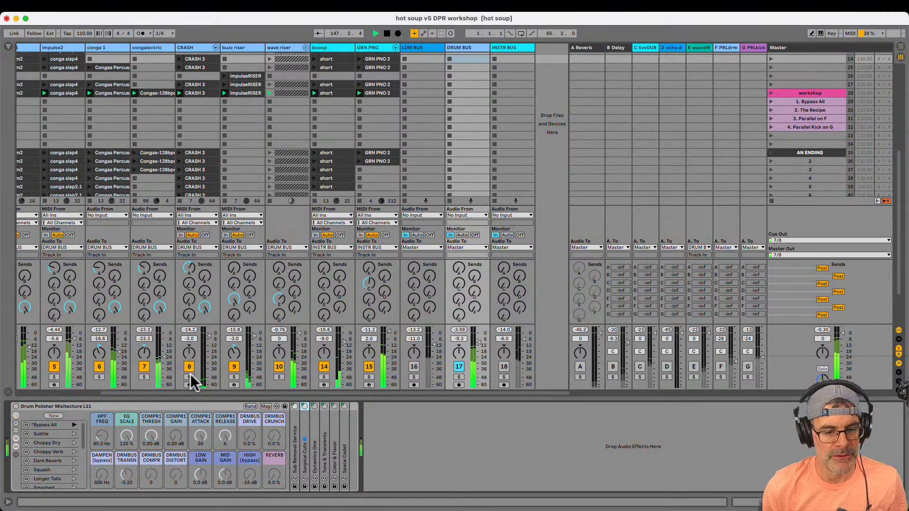
double_click(313, 455)
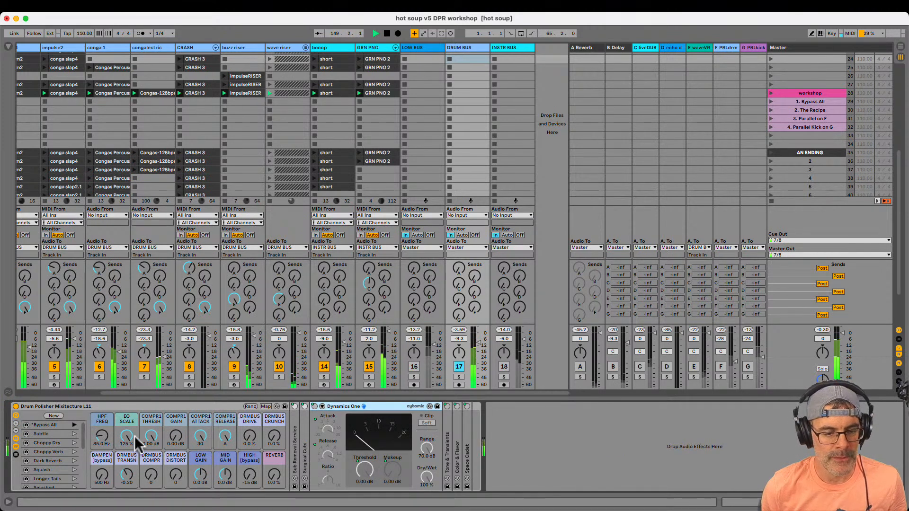
click(148, 415)
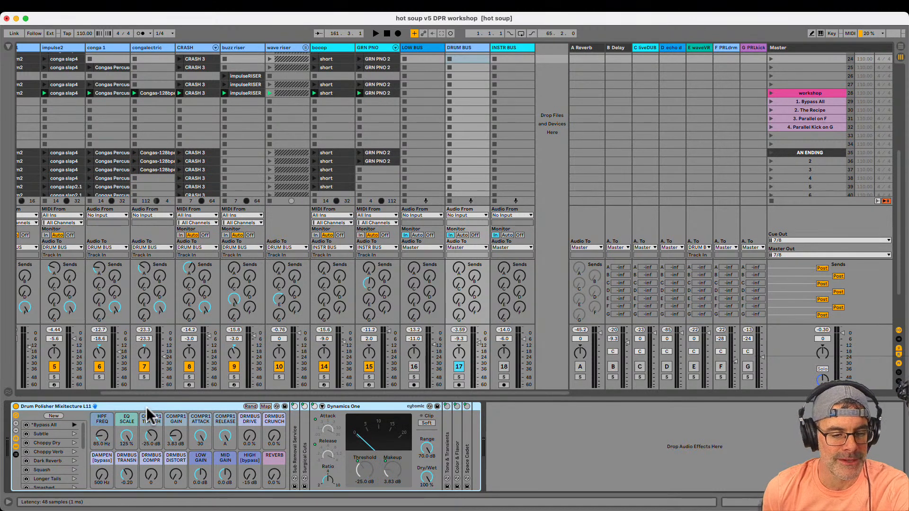
Examine the device chains of the buzz riser, wave riser, CRASH, congalectric and conga 1 tracks
click(242, 49)
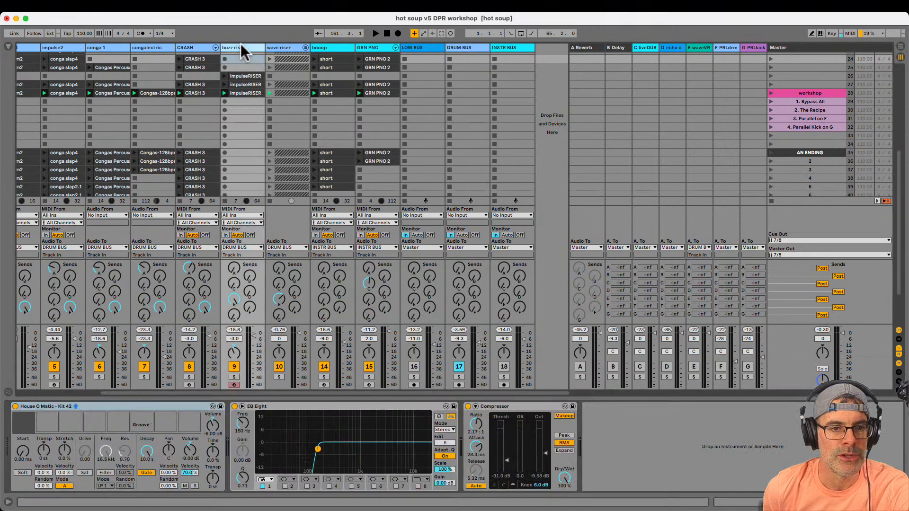
click(273, 48)
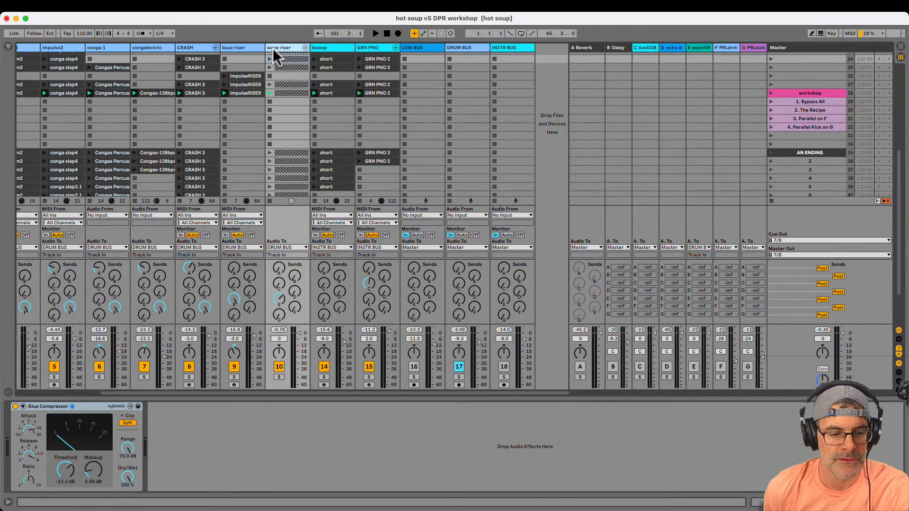
click(190, 47)
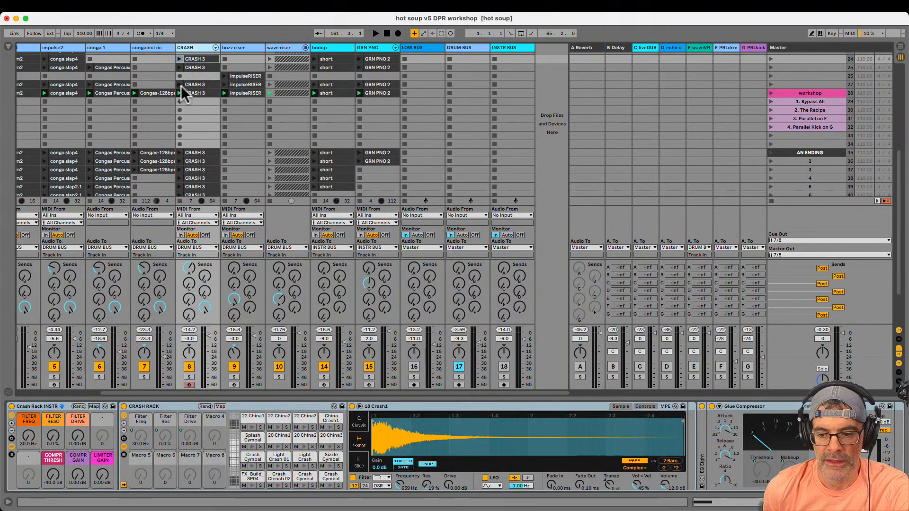
click(143, 48)
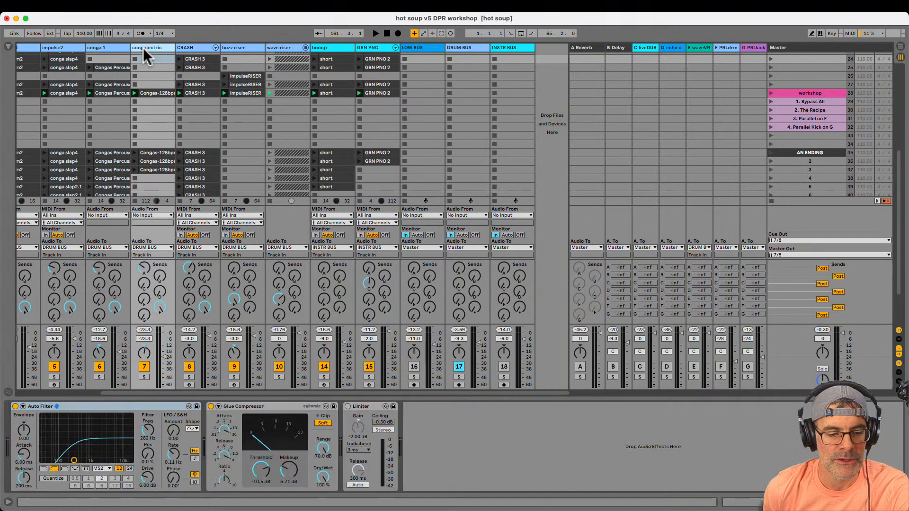
click(107, 48)
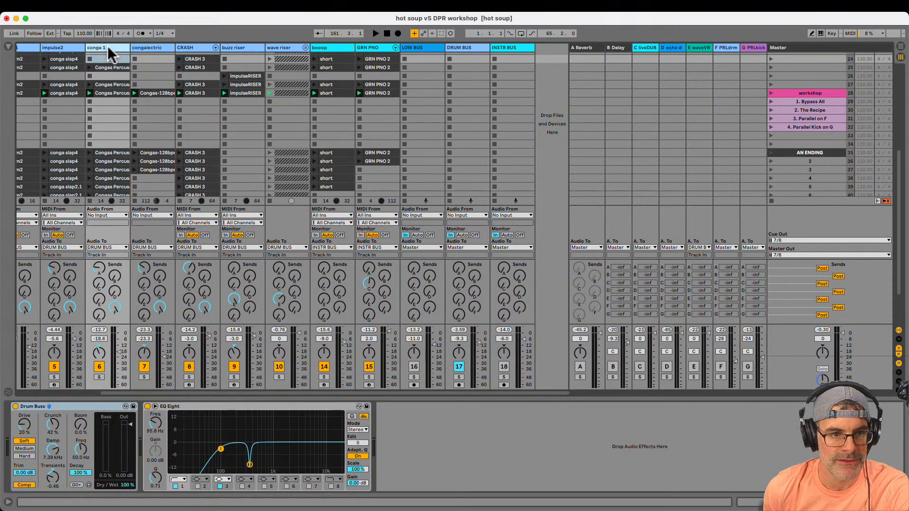
Solo conga 1 during playback, set its EQ Eight band 3 to -15.0 dB and a notch filter, and unsolo the track
click(99, 377)
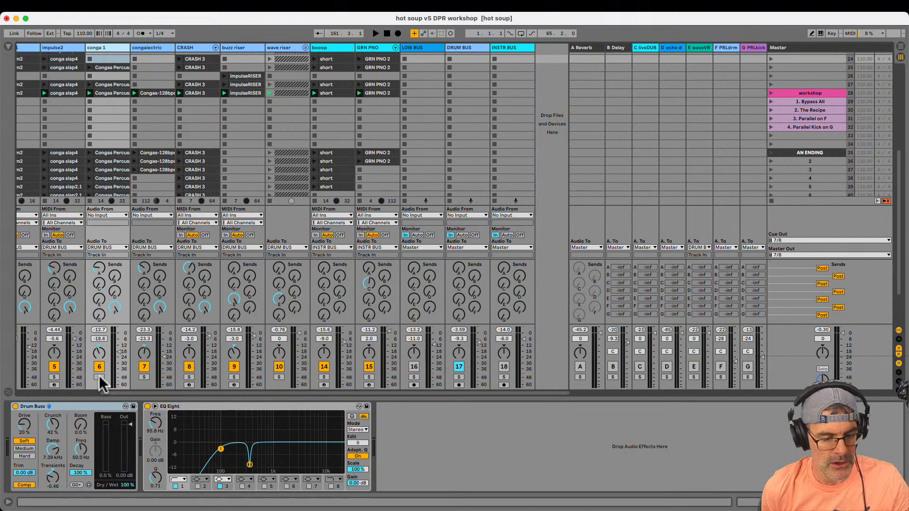
key(space)
click(225, 487)
drag(153, 459, 153, 456)
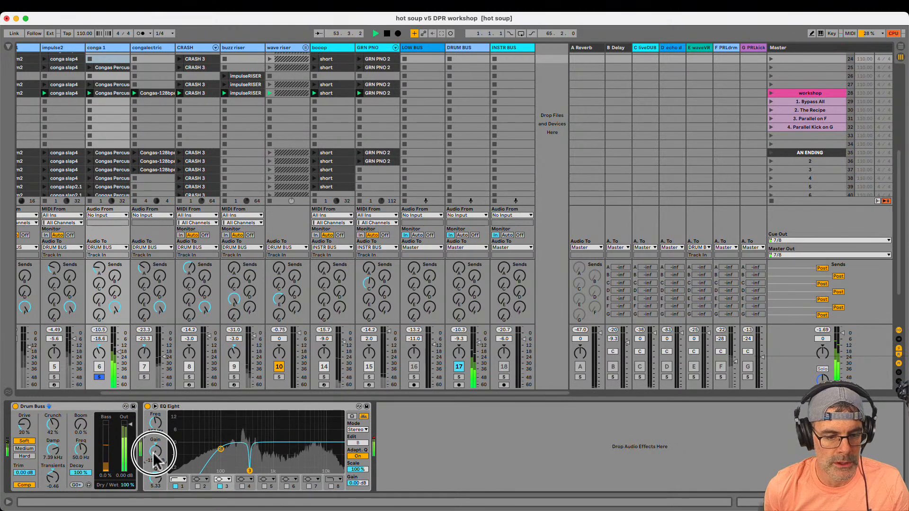
click(219, 480)
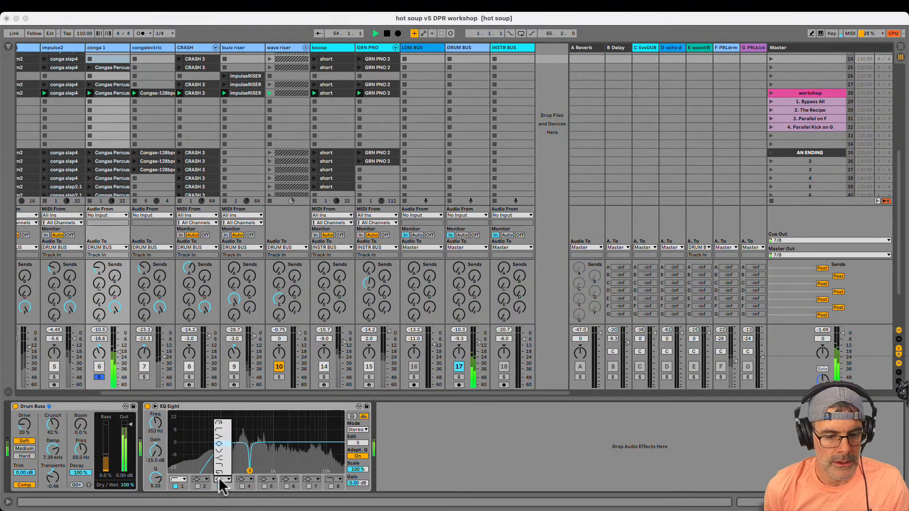
click(216, 448)
click(99, 378)
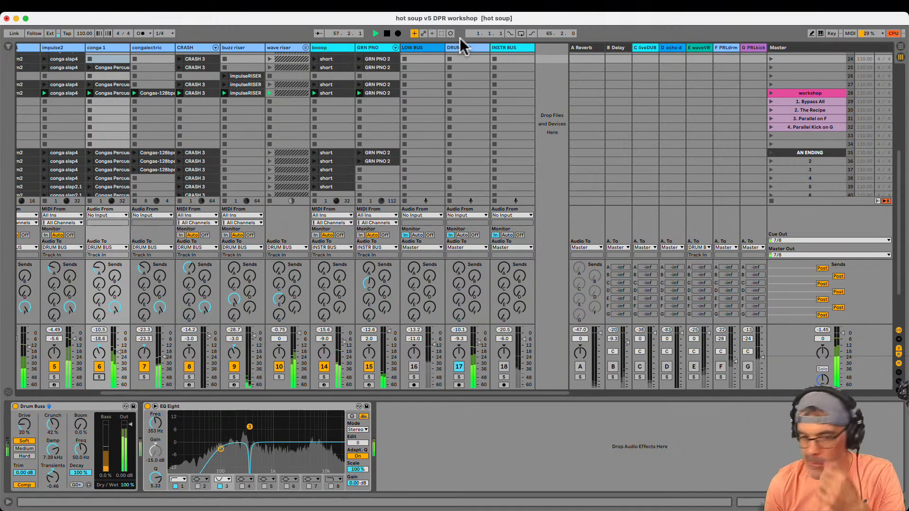
On the DRUM BUS, unfold Tone & Transients and set COMPR1 THRESH -20.0 dB, COMPR1 GAIN 0.00 dB, DRIVE 43%, CRUNCH 56% and DAMPEN 20.0 kHz
click(463, 51)
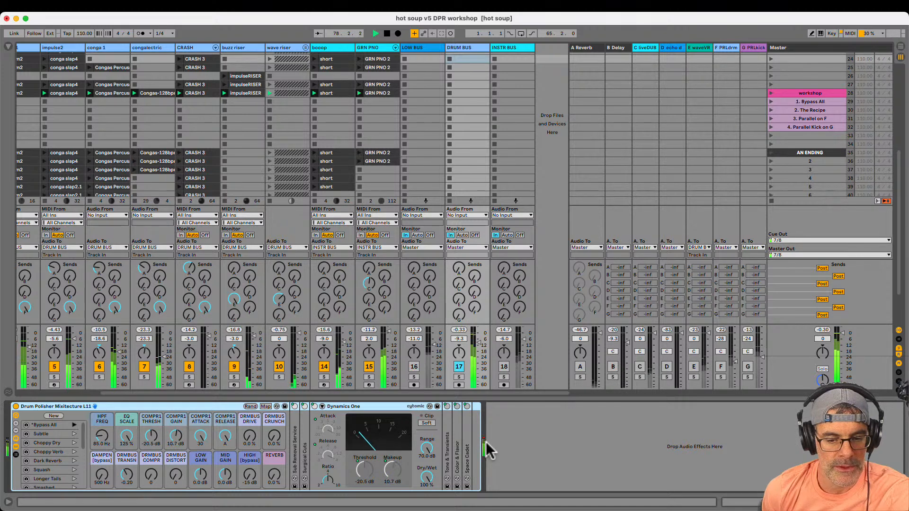
click(487, 449)
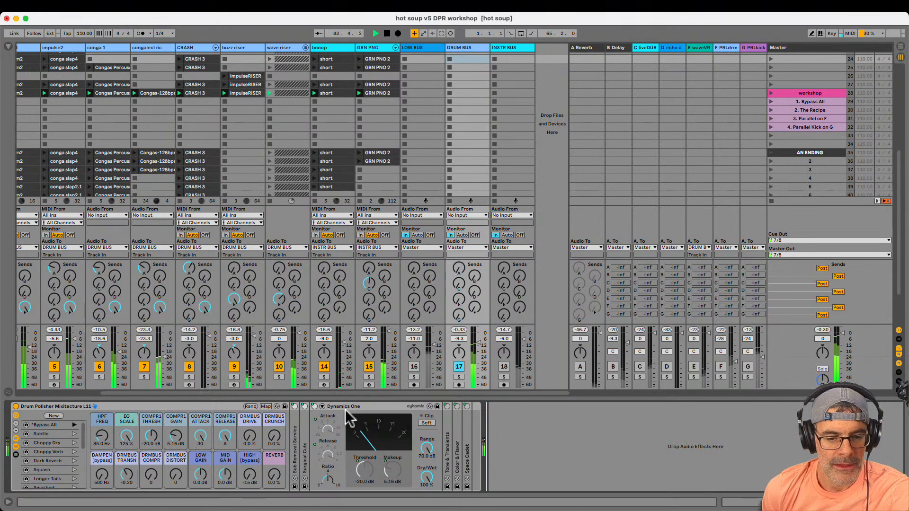
double_click(446, 442)
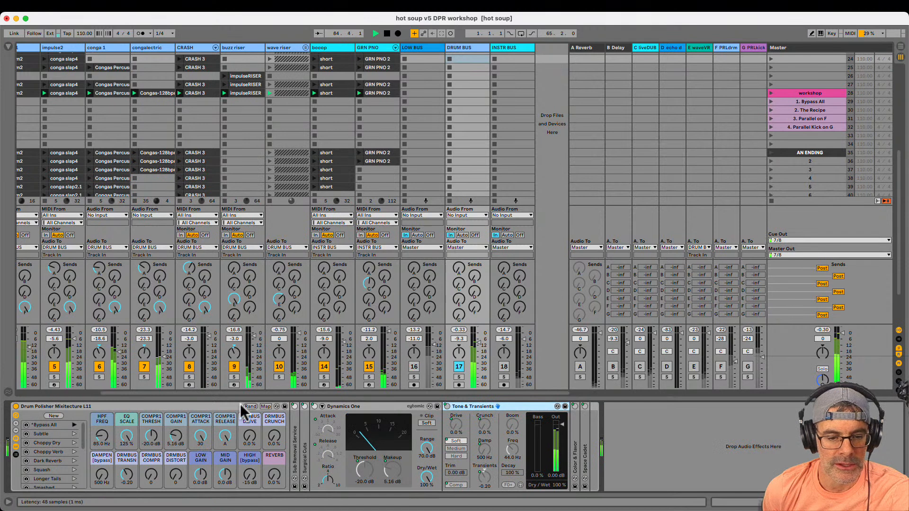
click(215, 407)
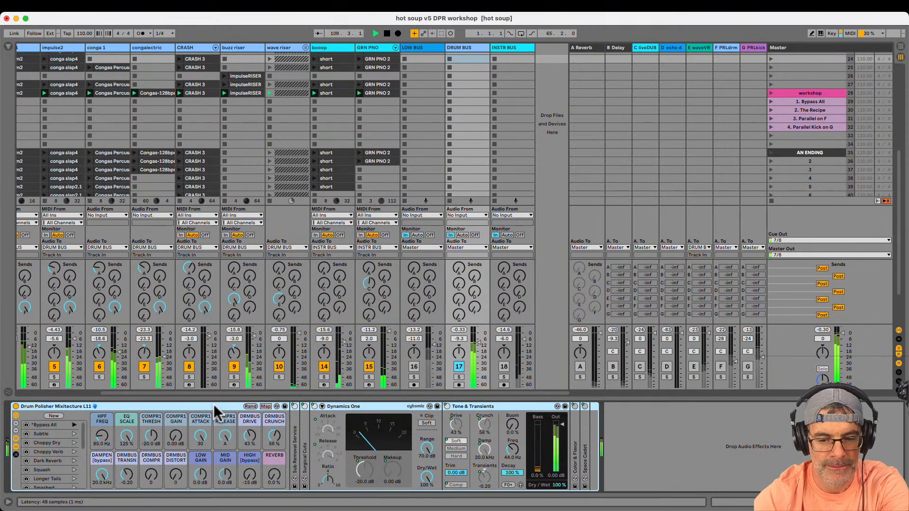
key(space)
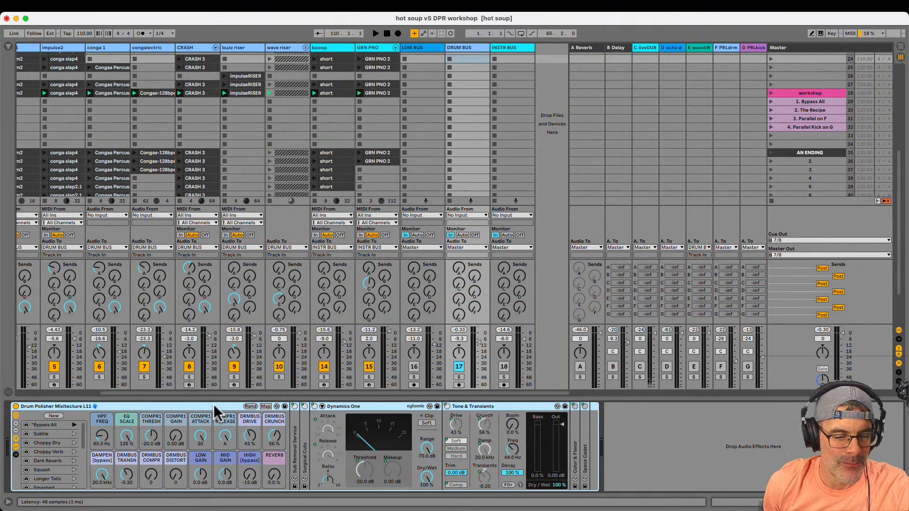
Unfold Surgical Cuts, set the rack's EQ SCALE macro to 106%, and fold the device again
click(294, 448)
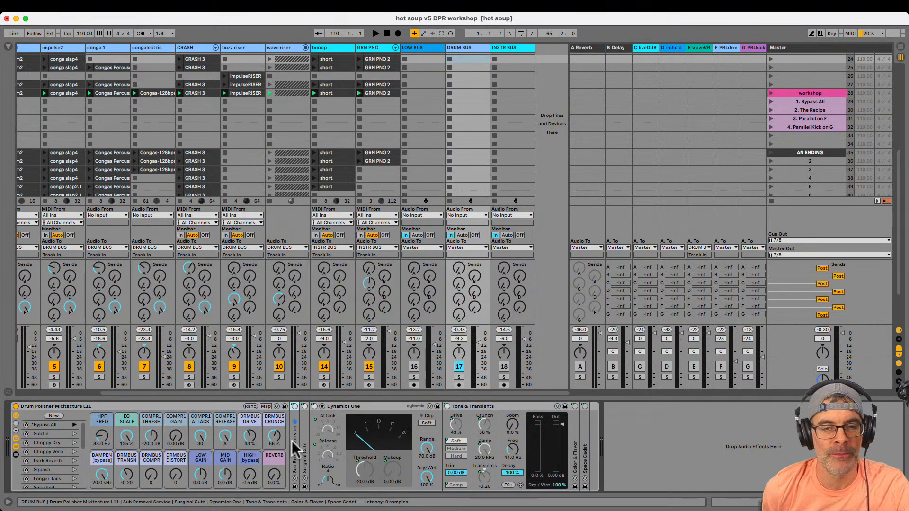
double_click(304, 447)
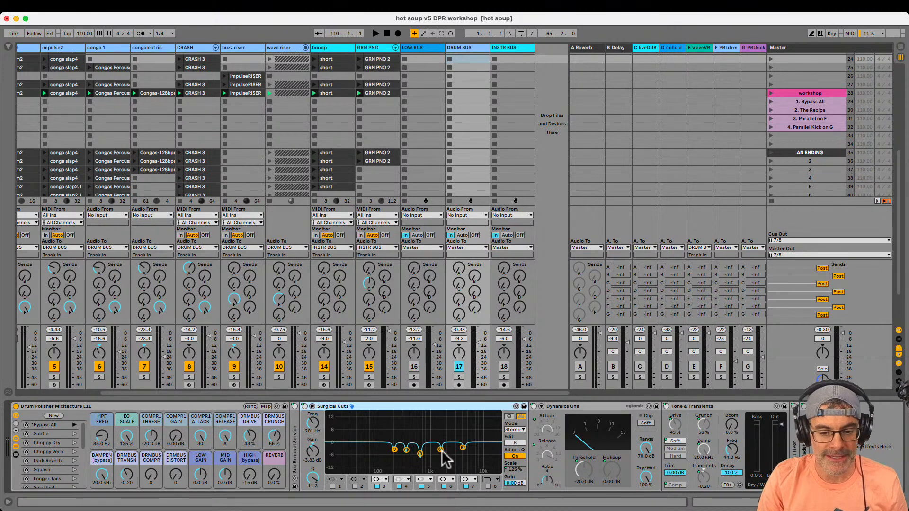
click(126, 437)
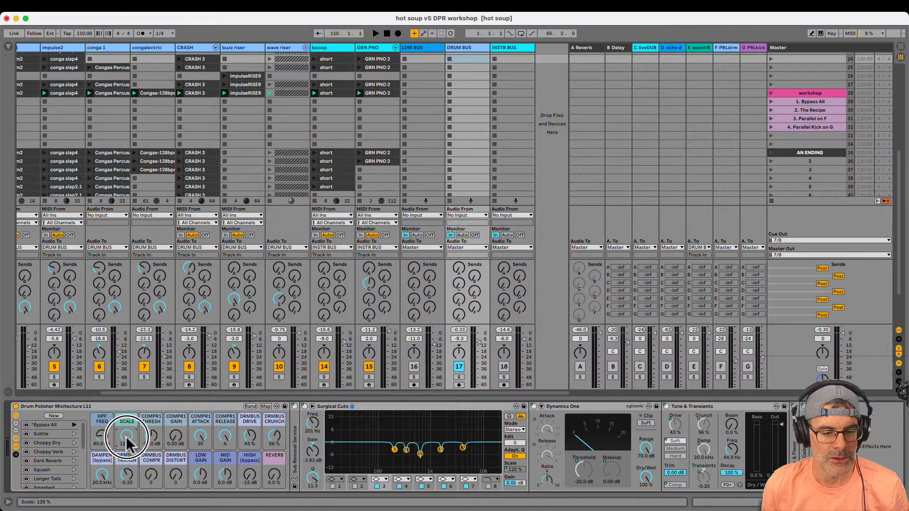
drag(126, 436, 126, 438)
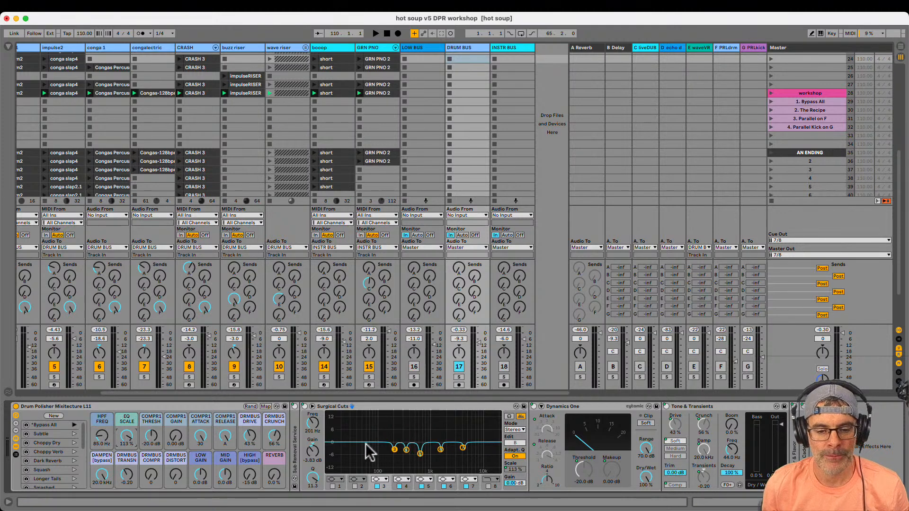
double_click(365, 406)
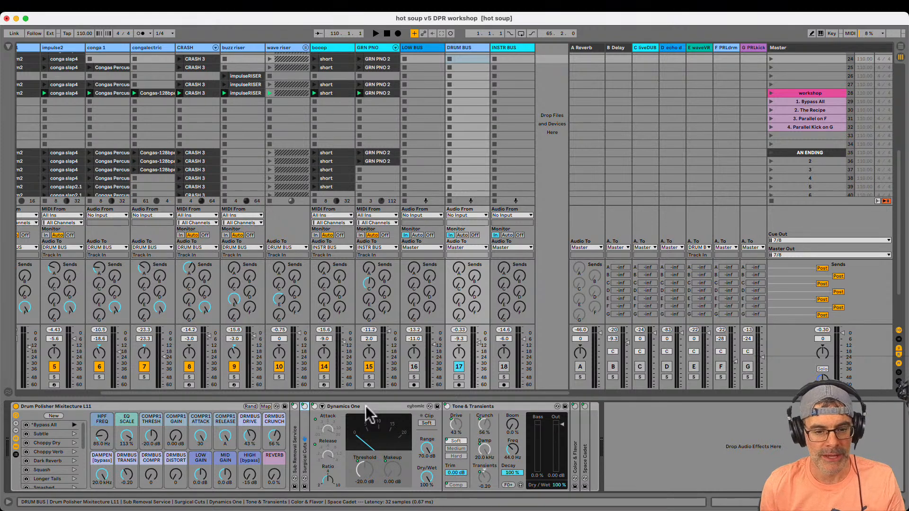
double_click(304, 426)
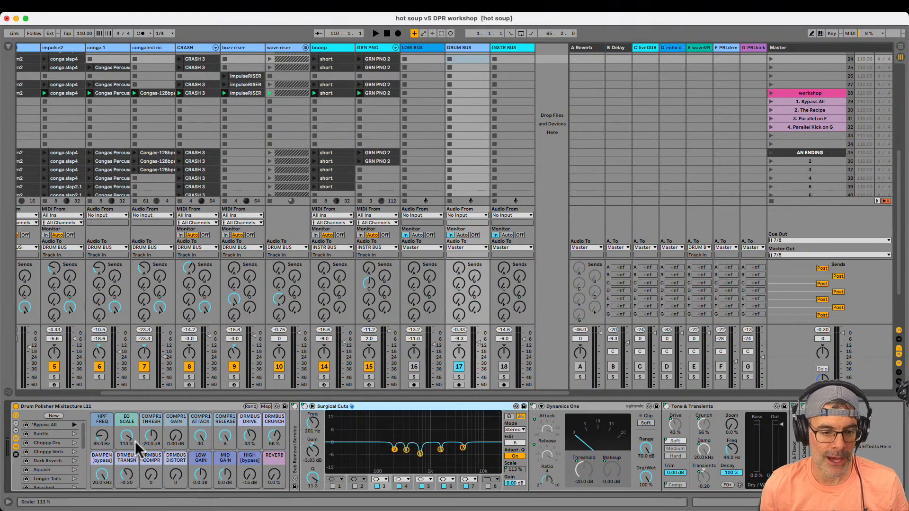
drag(126, 434, 129, 438)
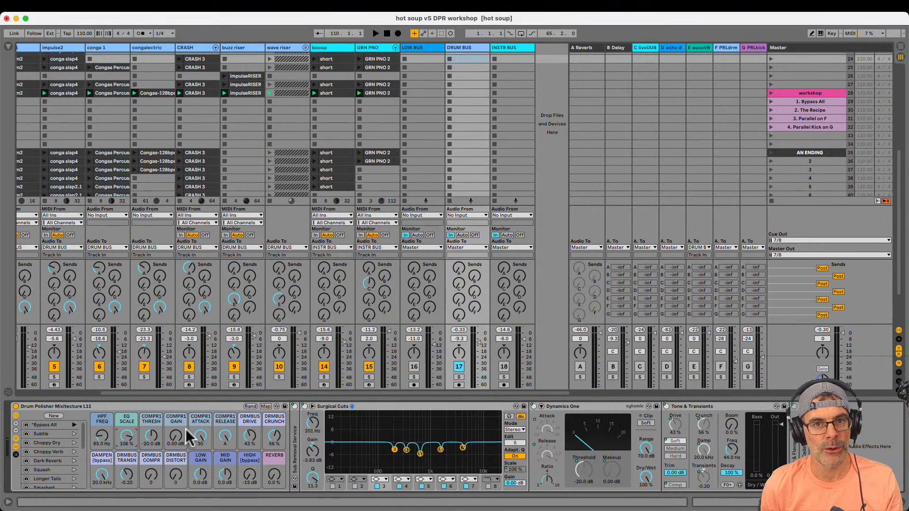
double_click(335, 406)
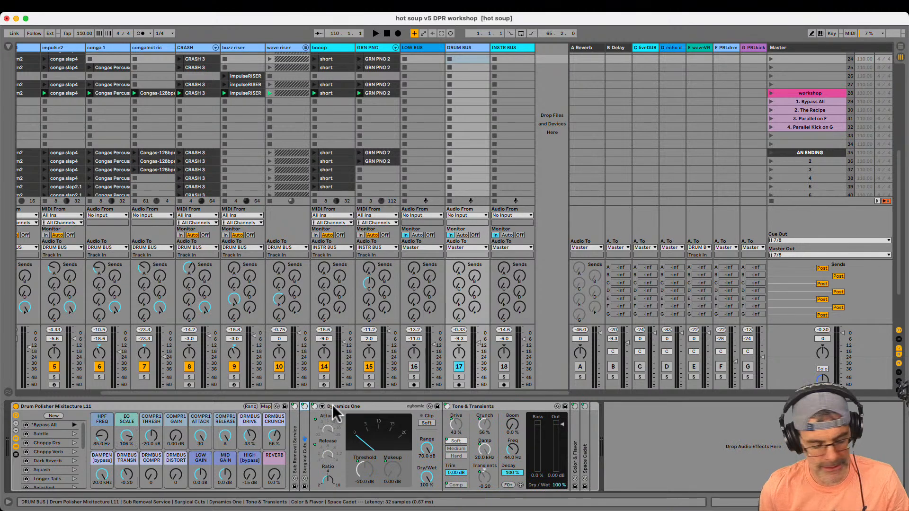
Play the set with the LOW BUS active and set DRMBUS DRIVE to 42% and DRMBUS CRUNCH to 35%
key(space)
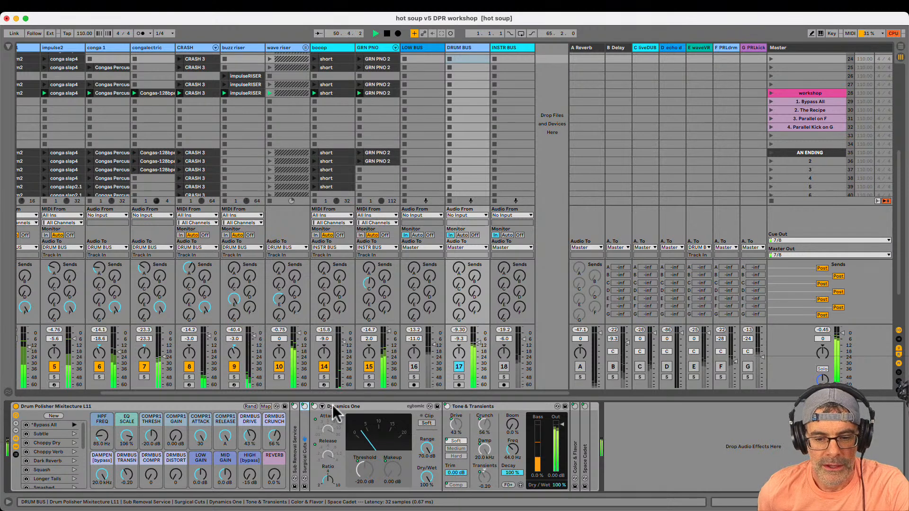
mouse_move(274, 436)
mouse_down()
mouse_move(274, 448)
mouse_move(274, 434)
mouse_up()
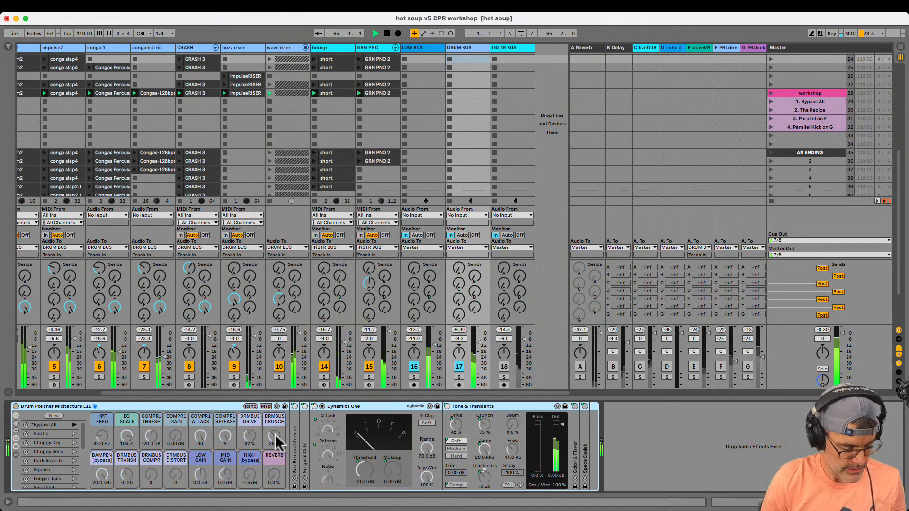
key(space)
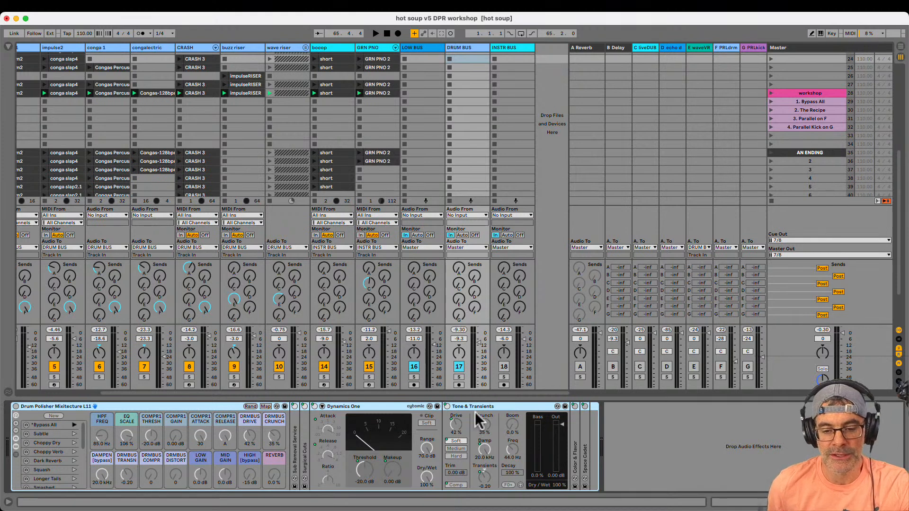
Resume playback, deactivate the buzz riser and wave riser tracks, and set the DRMBUS TRANSN macro to -0.63
key(space)
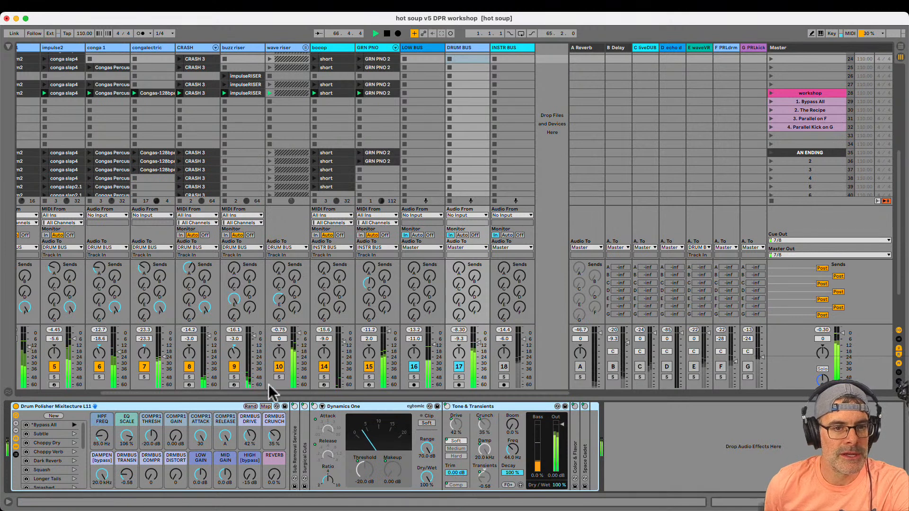
click(234, 366)
click(278, 368)
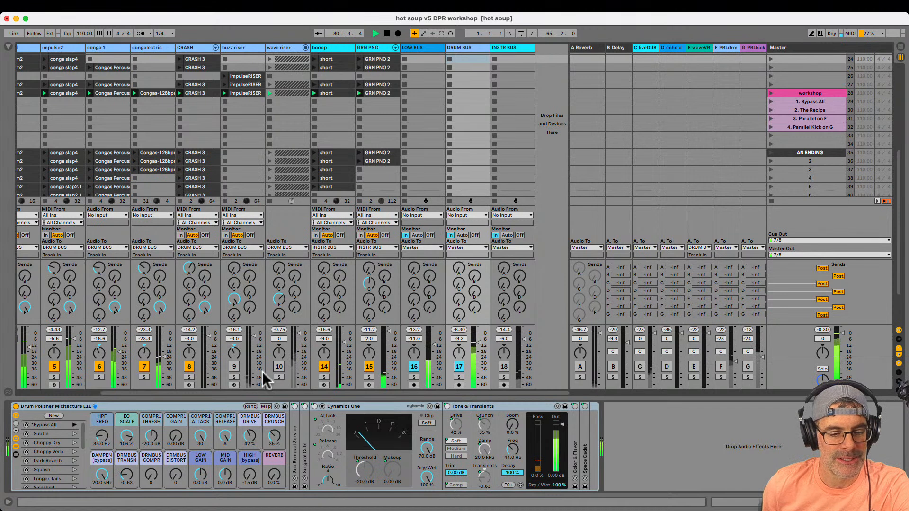
Unfold Color & Flavor and set the rack macros EQ SCALE to 117%, DRMBUS TRANSN to -0.01 and COMPR1 THRESH to 0.00 dB
double_click(575, 459)
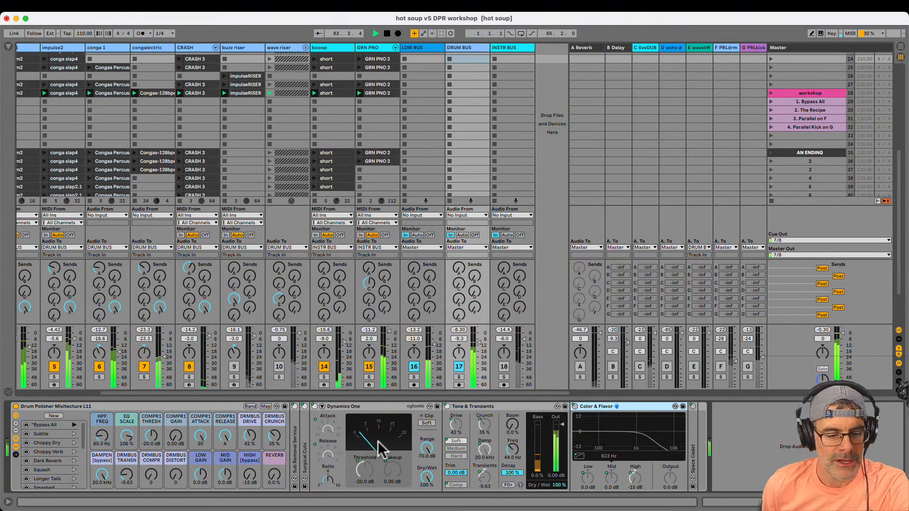
click(121, 416)
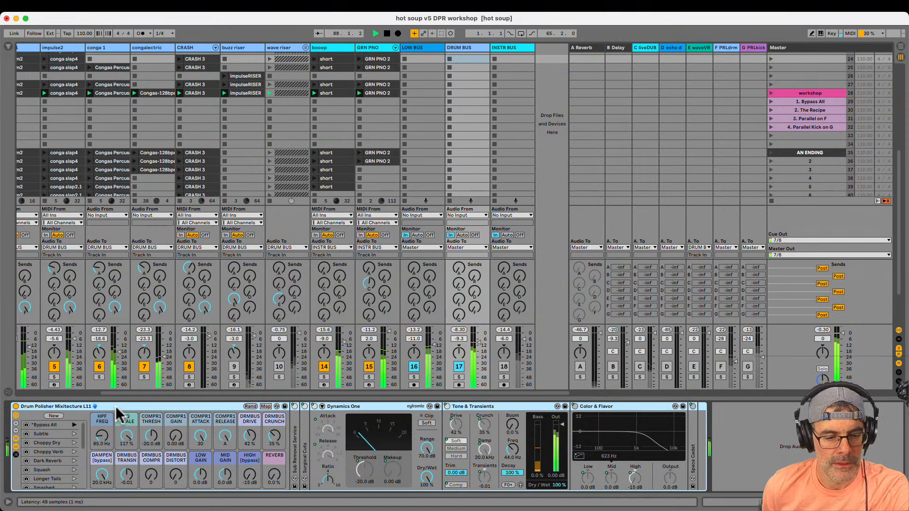
drag(152, 432, 152, 433)
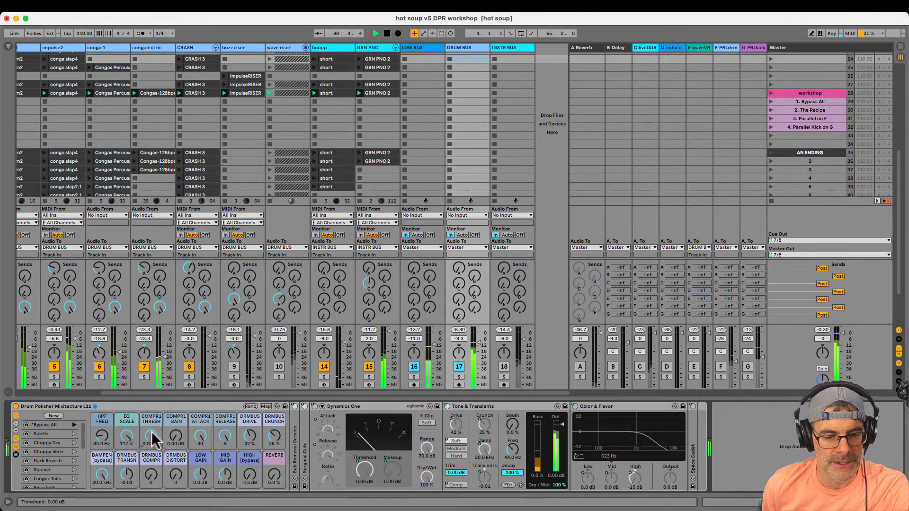
Set the rack's DRMBUS DISTORT macro to 114 and the Color & Flavor mid frequency to 514 Hz
drag(176, 477, 176, 480)
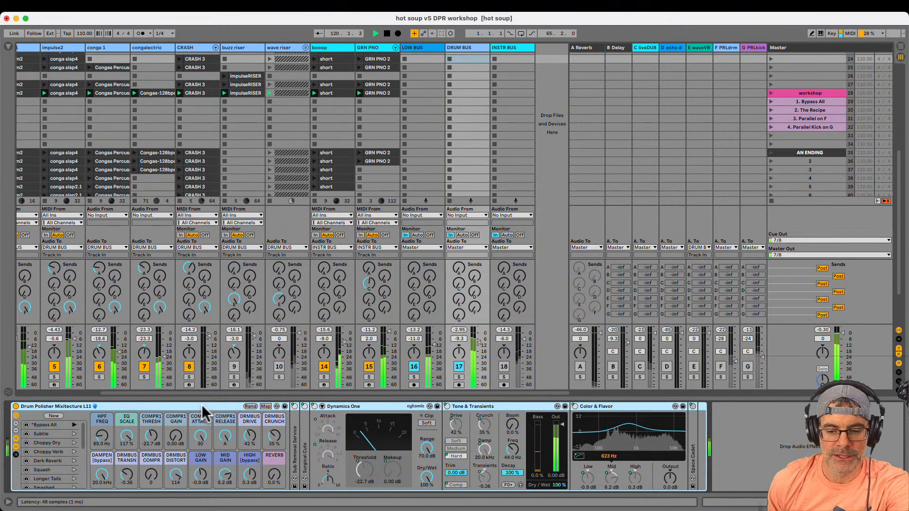
drag(606, 459, 608, 458)
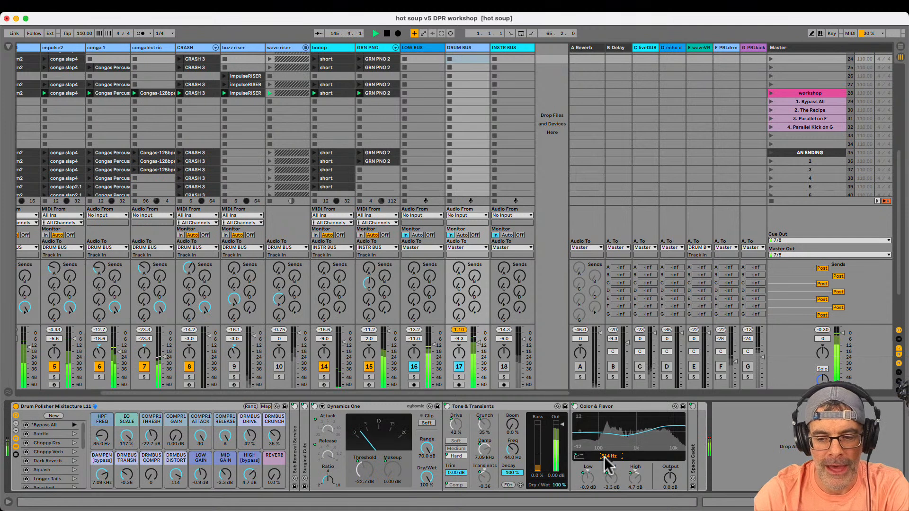
Unfold the Space Cadet reverb, fold Dynamics One, and select the whole Drum Polisher rack
double_click(693, 460)
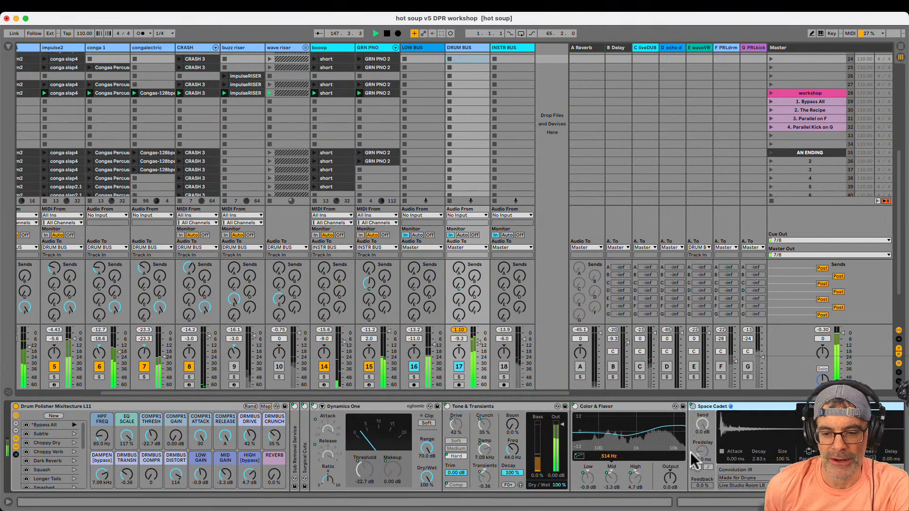
double_click(360, 407)
click(219, 407)
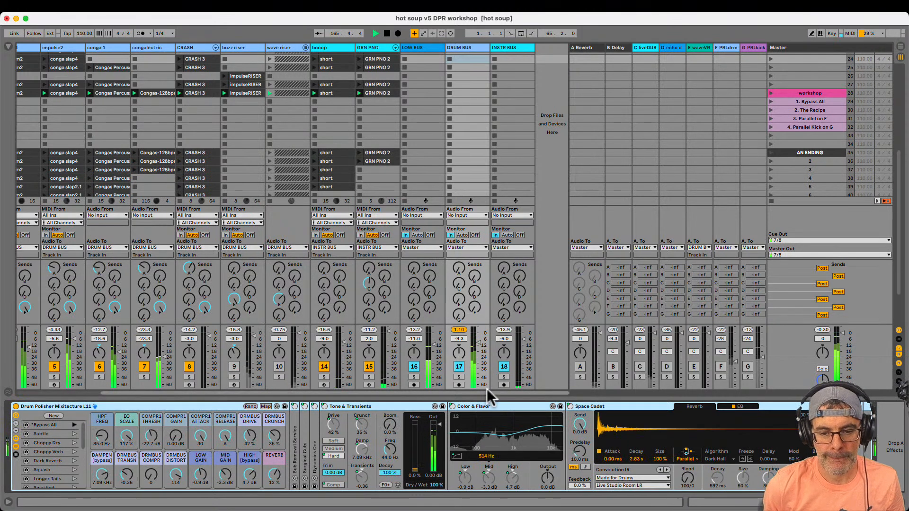
Pull the DRUM BUS volume down and bring it back up to -15.4 dB, activating the buzz riser and wave riser tracks along the way
drag(479, 343, 478, 382)
click(462, 331)
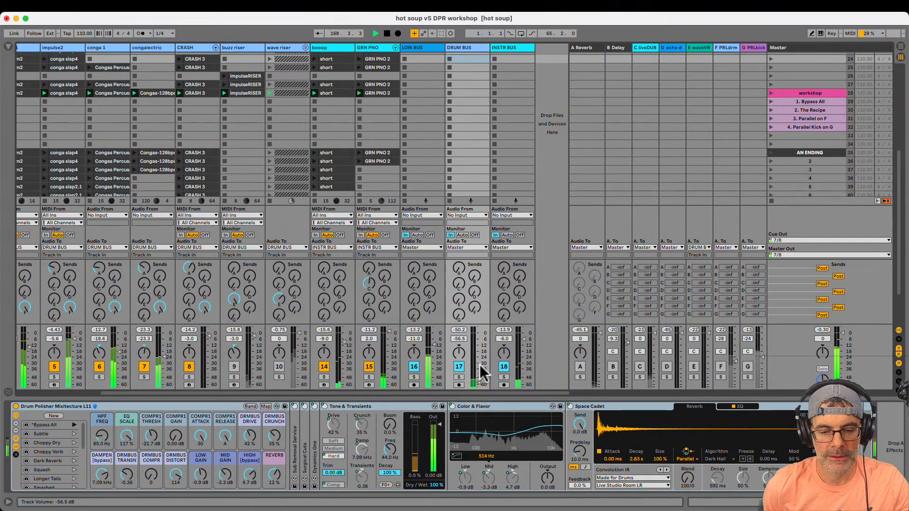
drag(480, 384, 481, 365)
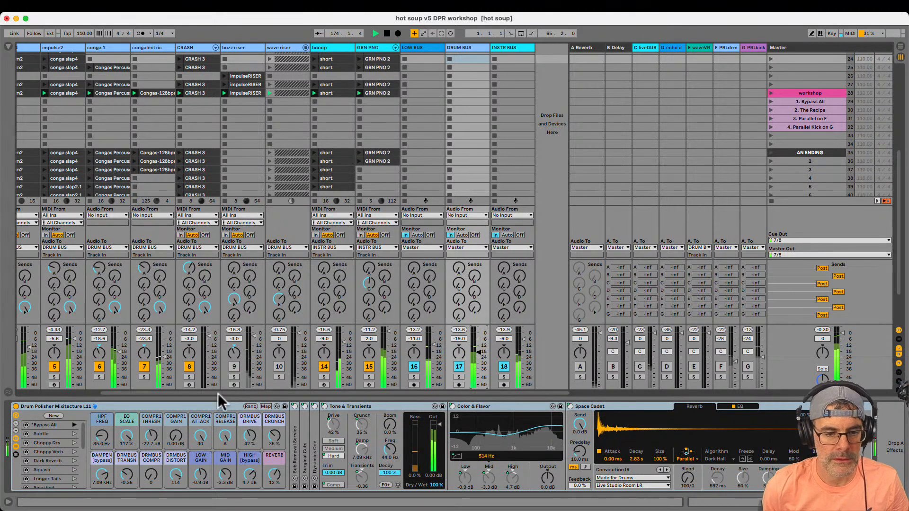
click(234, 367)
click(279, 367)
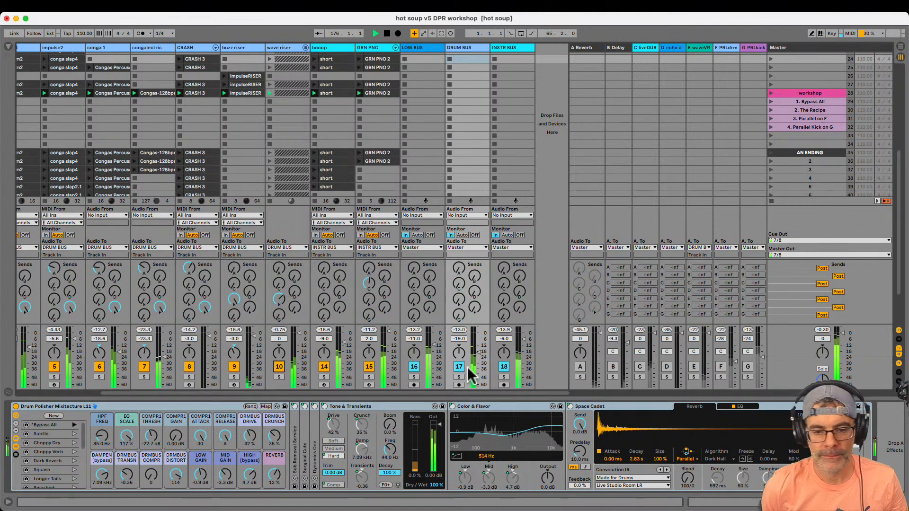
drag(479, 364, 481, 349)
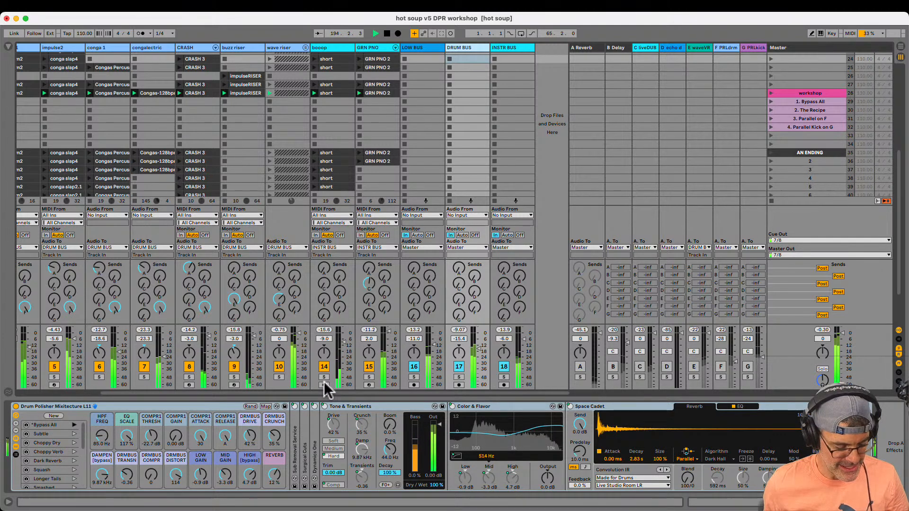
Audition the drum bus rack's macro variations Bypass All, Subtle, Choppy Dry and Choppy Verb
click(72, 425)
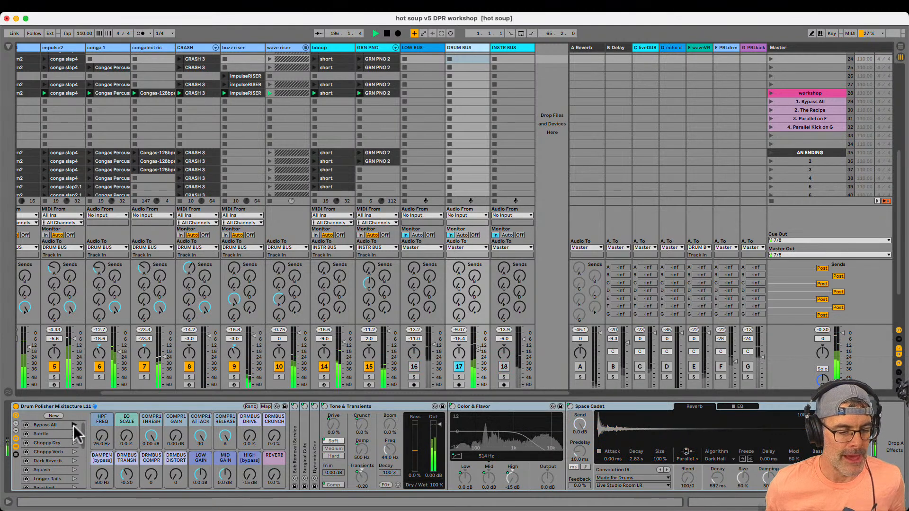
click(69, 404)
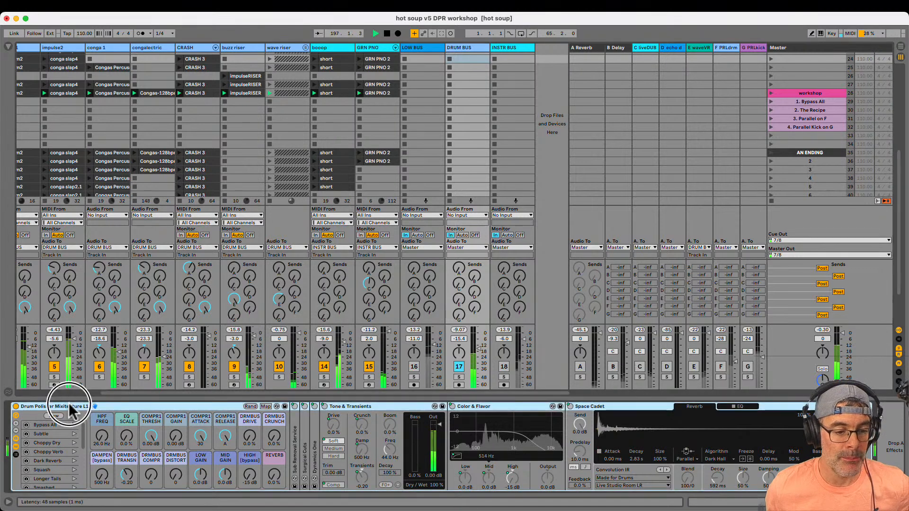
click(63, 425)
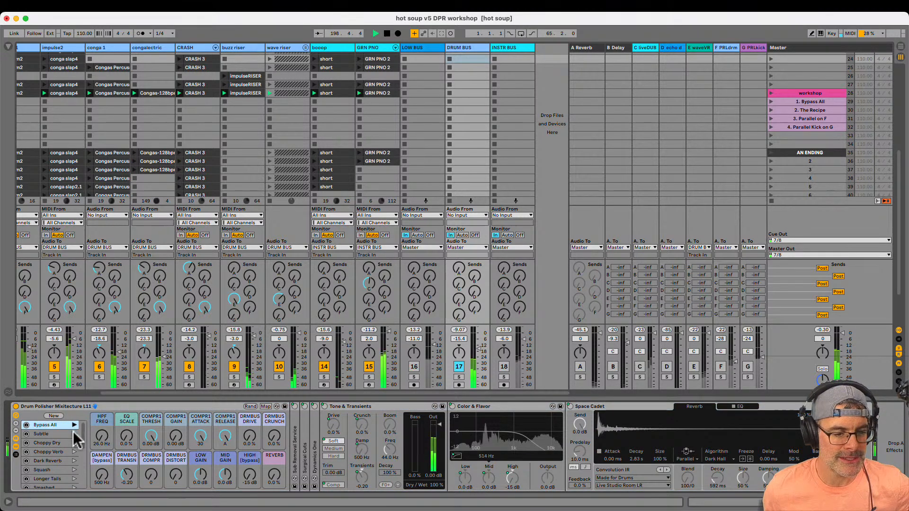
click(73, 433)
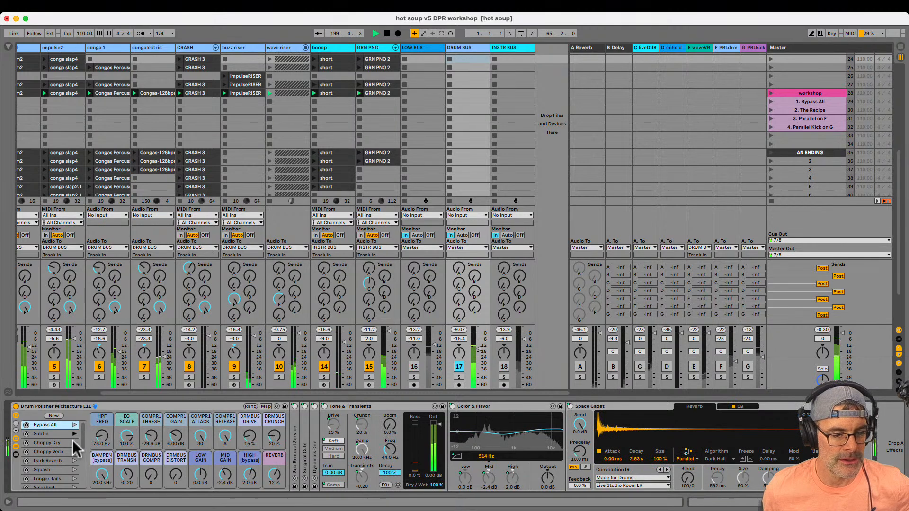
click(73, 444)
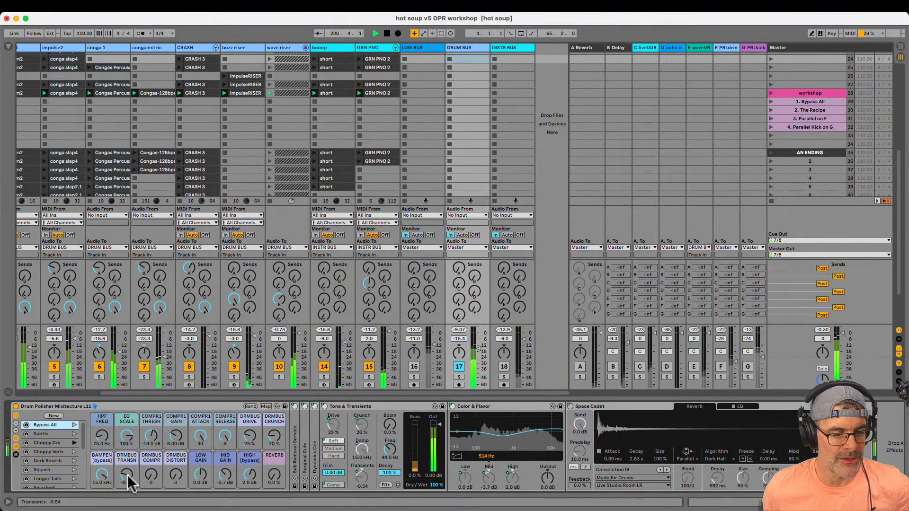
click(73, 452)
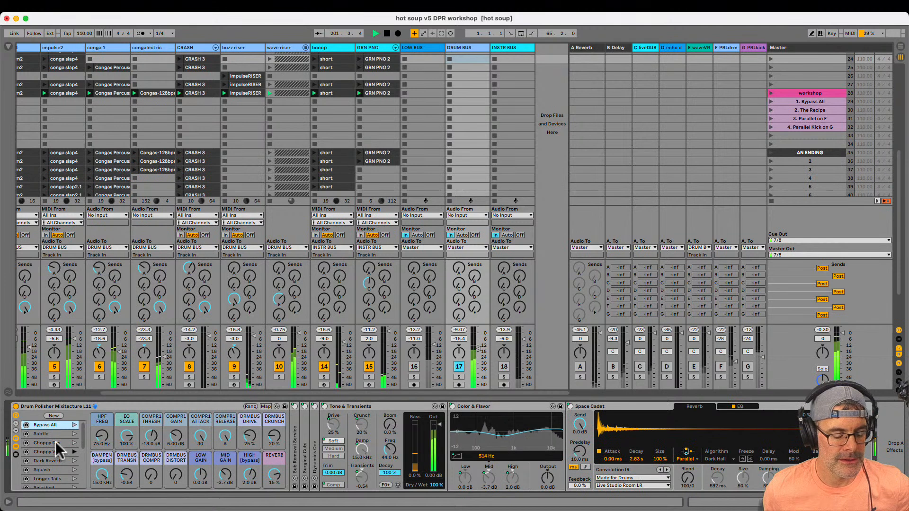
Load the "workshop 14.4" macro variation at the end of the drum bus rack's variation list
scroll(57, 453, down, 5)
click(73, 465)
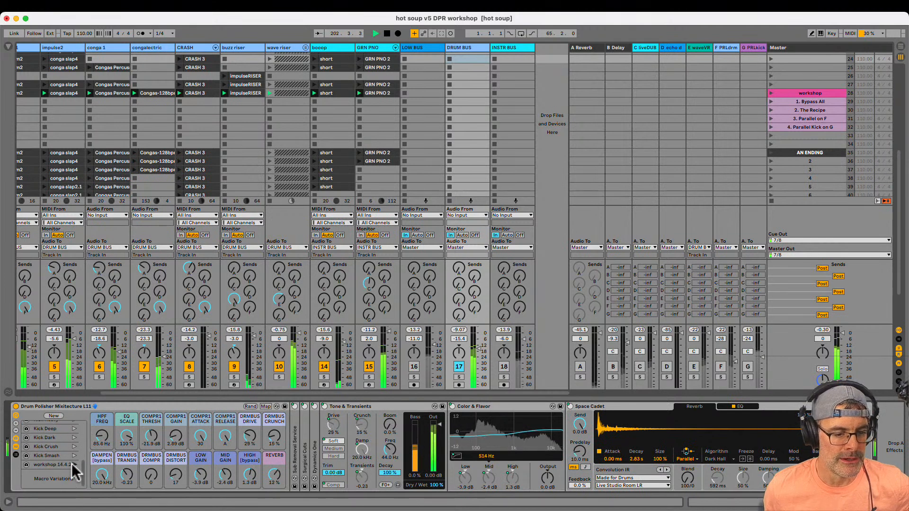
scroll(50, 448, up, 5)
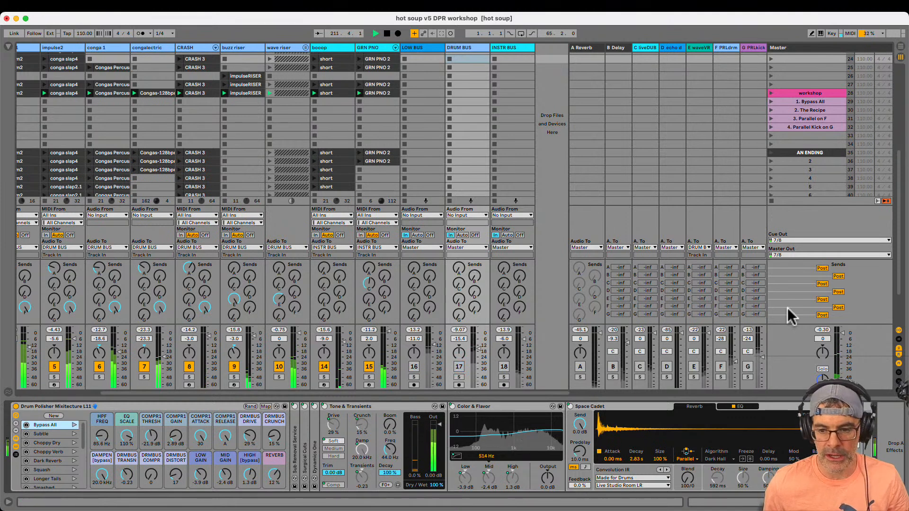
Raise the F PRLdrm return to about -24 dB and switch its Drum Polisher rack through Subtle and Choppy Dry to Dark Reverb
drag(734, 372, 734, 374)
click(727, 48)
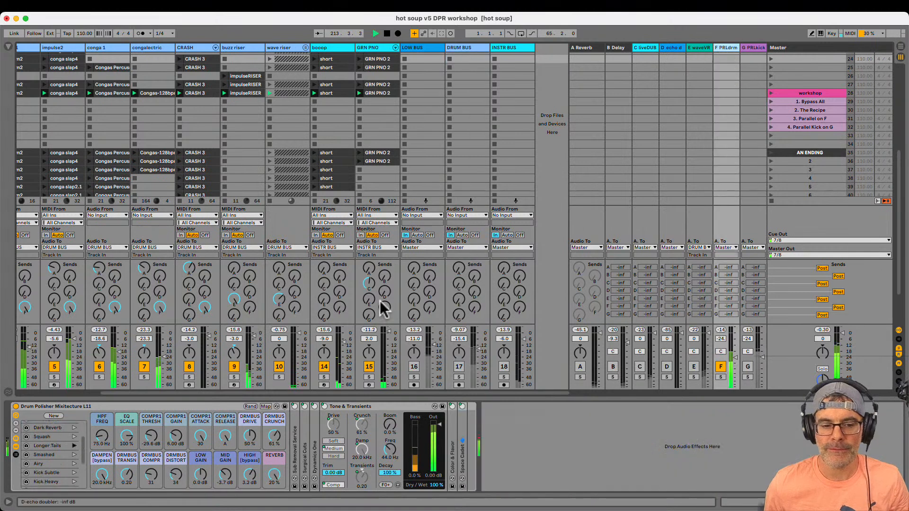
click(69, 431)
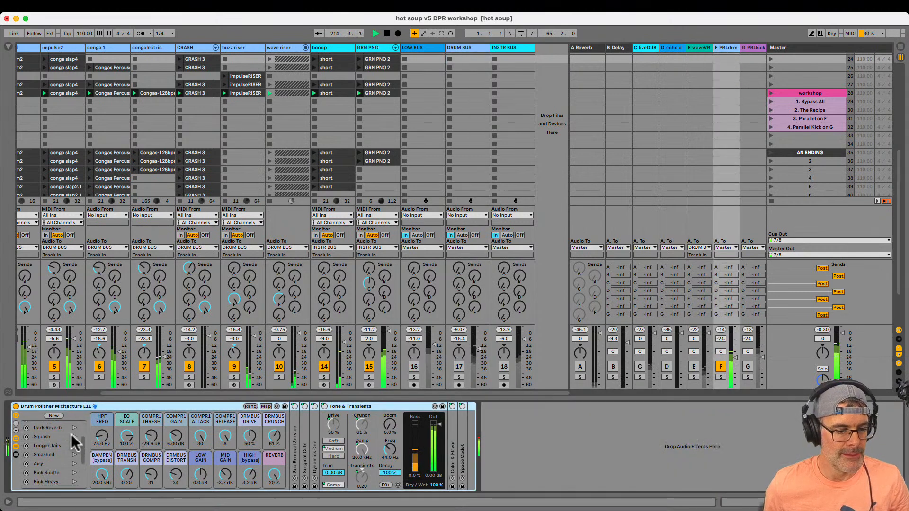
scroll(69, 436, up, 3)
click(73, 434)
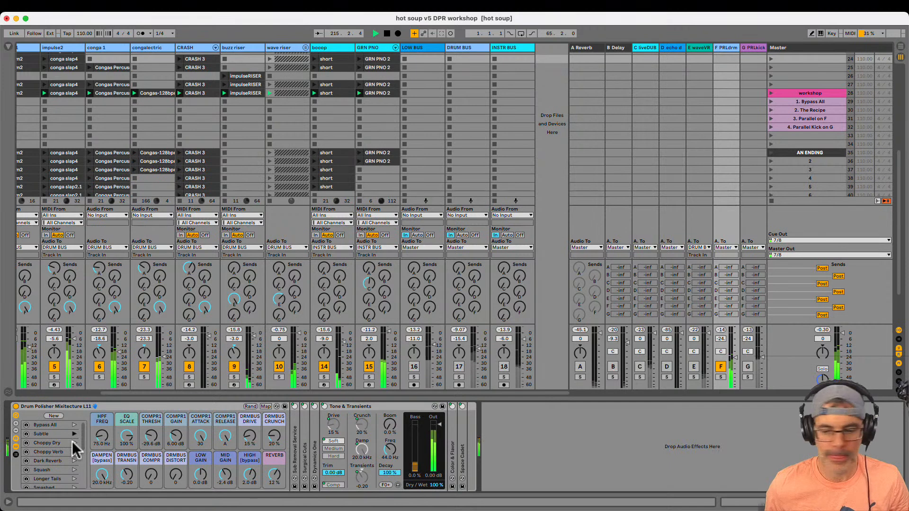
click(73, 443)
click(74, 461)
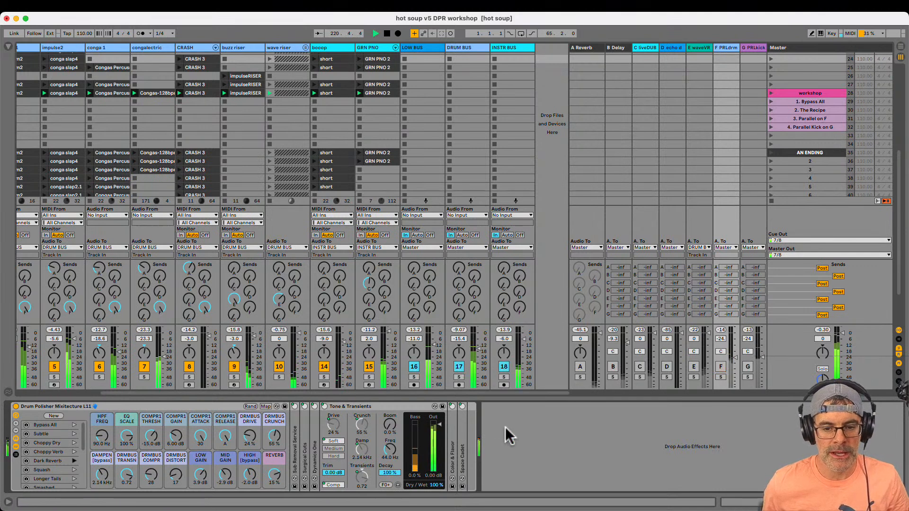
Pull the F PRLdrm return down to -inf, solo it briefly, and blend it back in at about -25 dB
click(720, 367)
drag(735, 358, 733, 387)
click(721, 377)
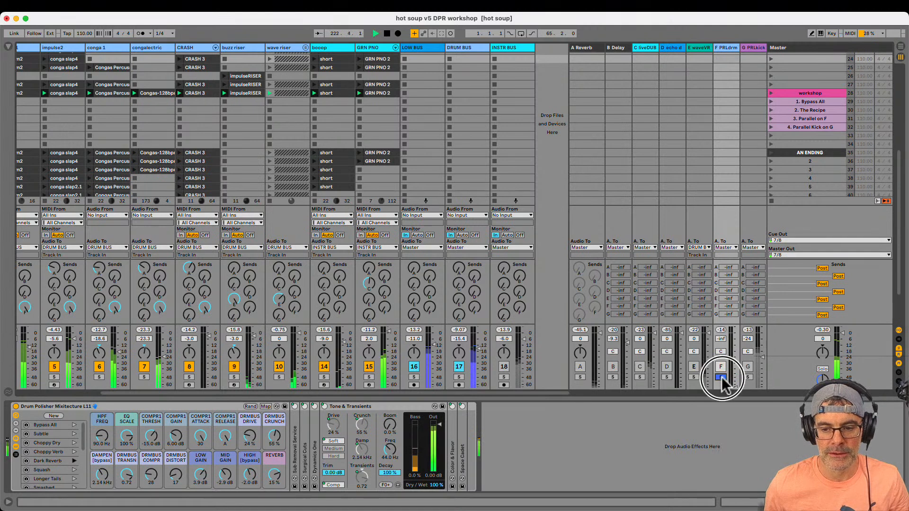
drag(733, 383, 735, 382)
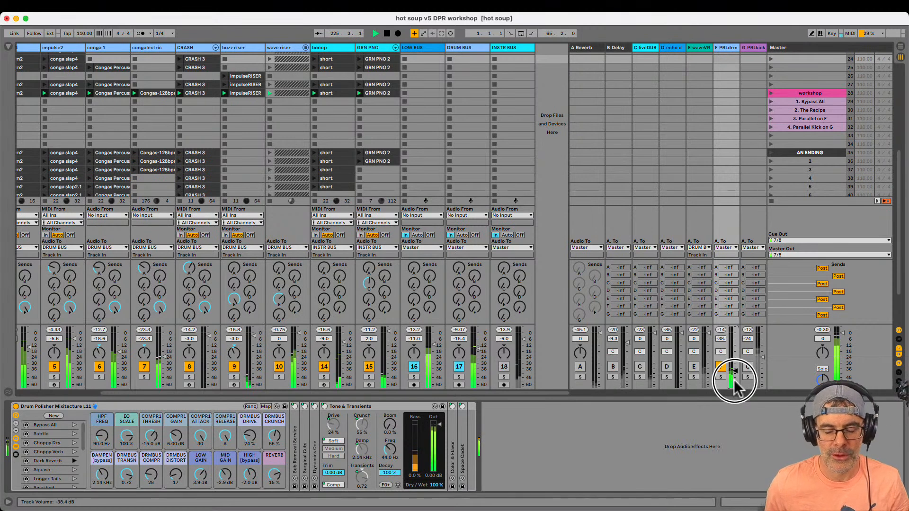
drag(736, 382, 735, 384)
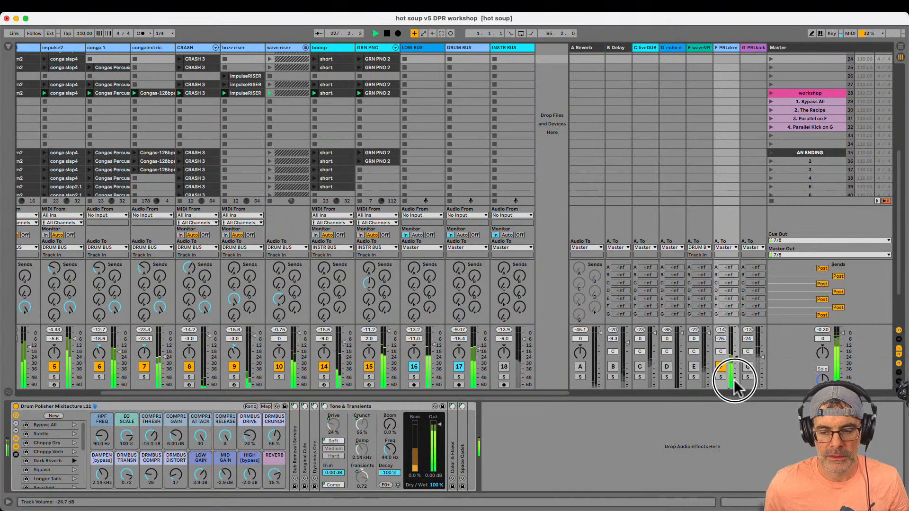
Compare the mix with the F PRLdrm return off and on, lower its volume to -28.0 dB, and leave the return deactivated
click(721, 367)
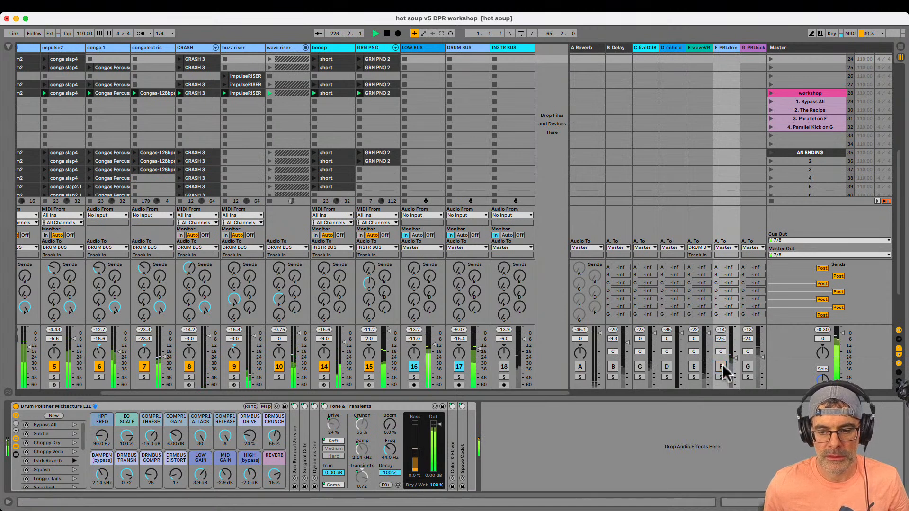
click(721, 366)
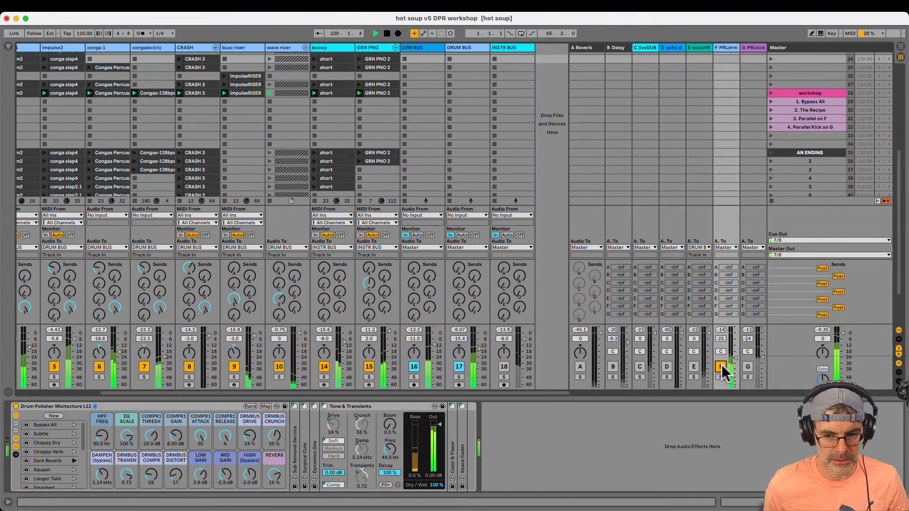
key(0)
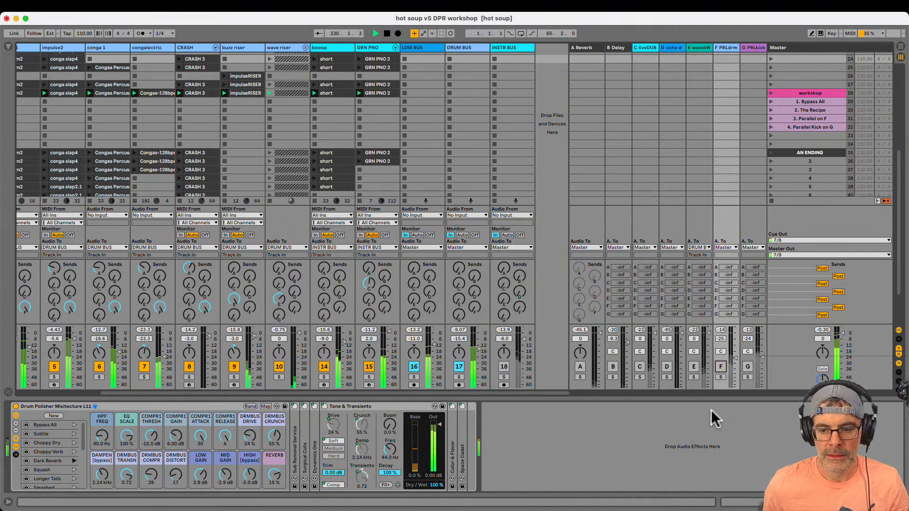
key(0)
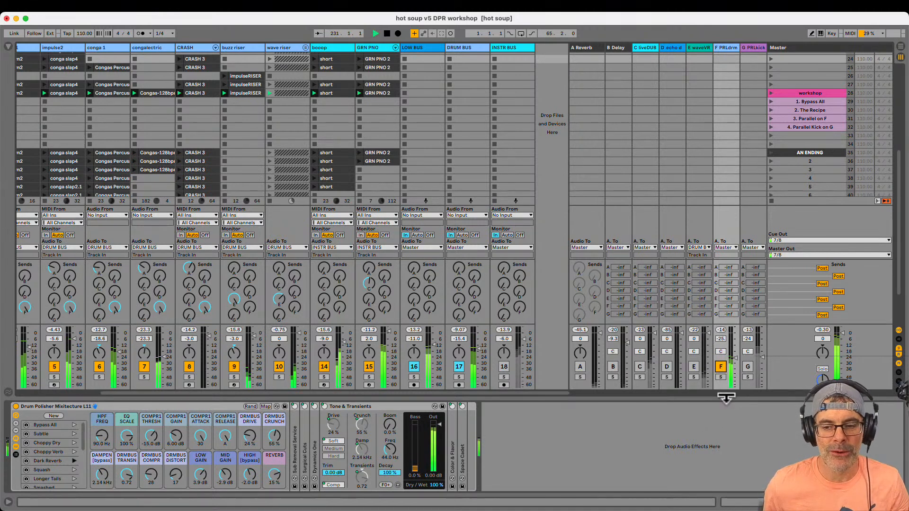
drag(734, 356, 735, 360)
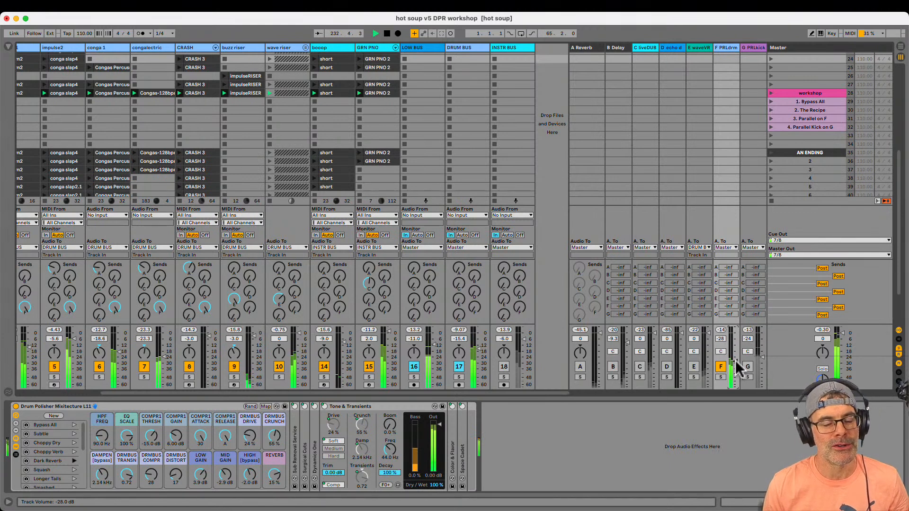
key(0)
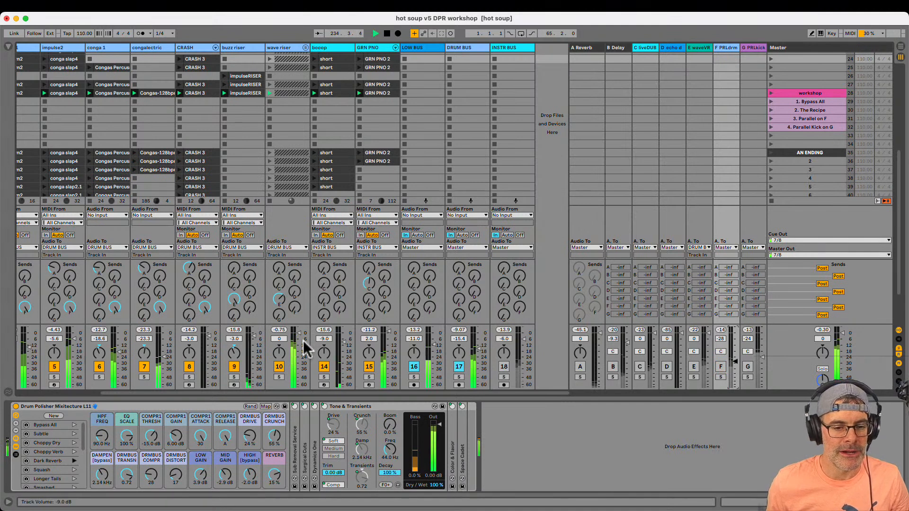
Deactivate the wave riser and buzz riser tracks and stop playback
click(279, 366)
click(234, 366)
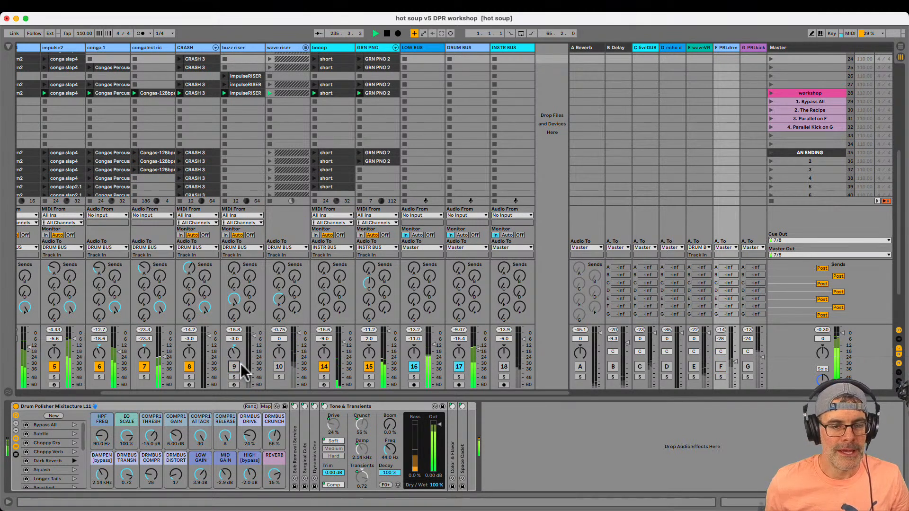
key(space)
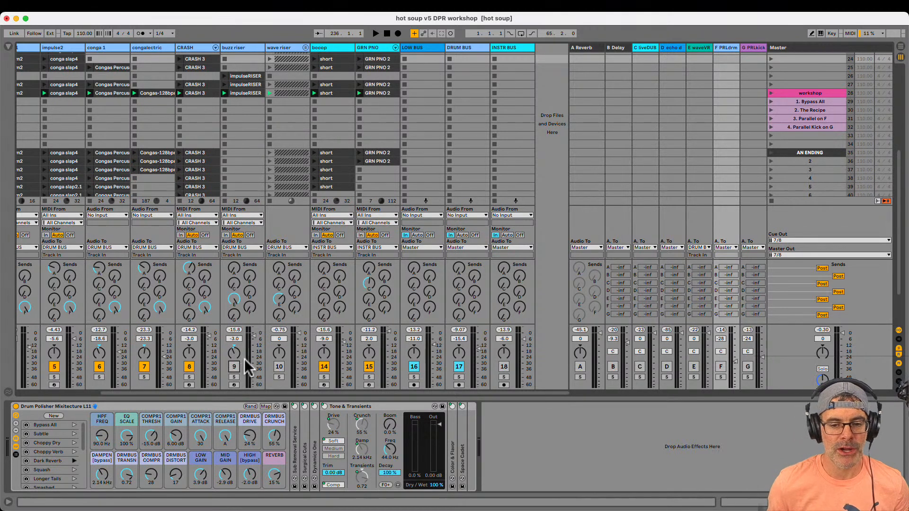
Restart playback with the F PRLdrm return soloed and load the Smashed variation in its rack
key(space)
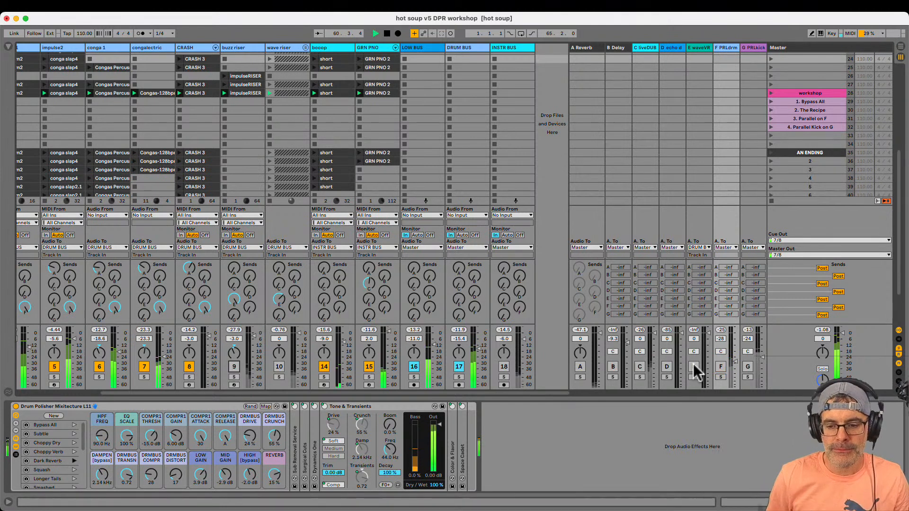
click(720, 377)
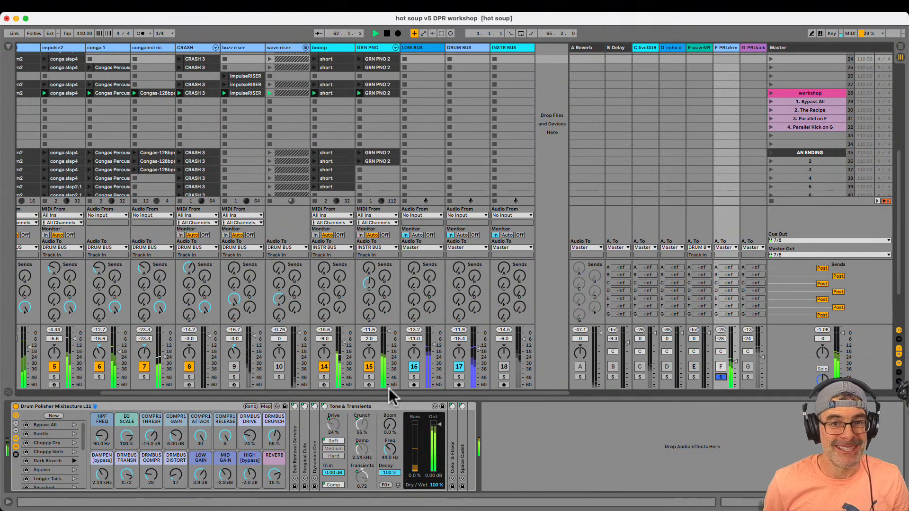
scroll(75, 478, down, 1)
click(73, 476)
click(74, 476)
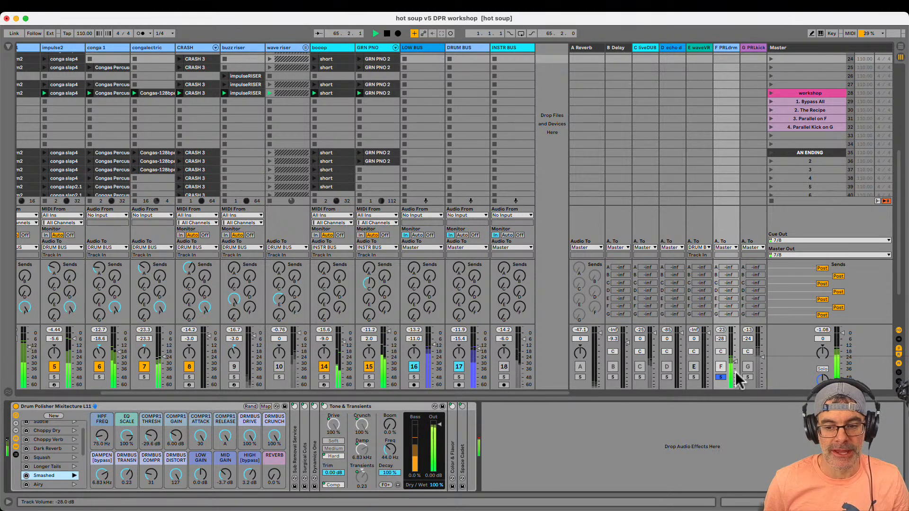
Blend the F PRLdrm return in at about -30 dB, unsolo it, and toggle it to compare the mix with and without it
drag(733, 370, 734, 384)
click(721, 375)
click(721, 367)
click(722, 367)
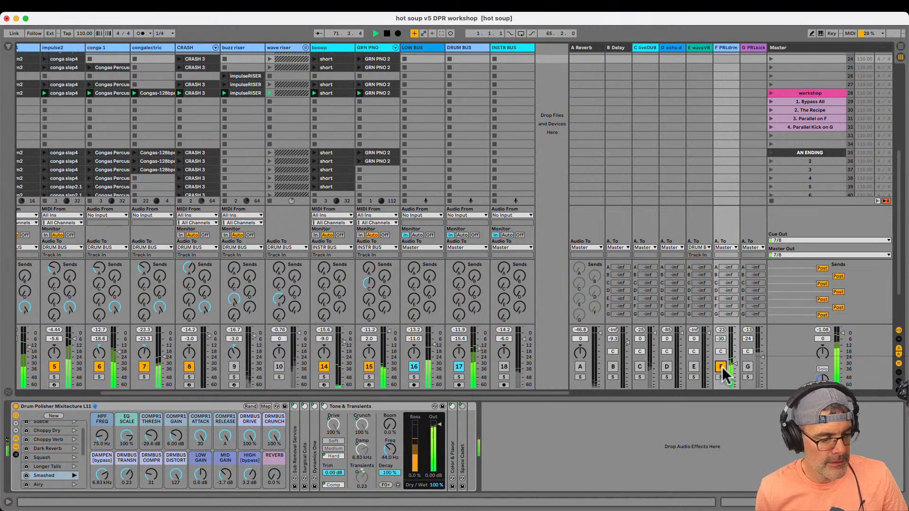
Lower the F PRLdrm return to about -36 dB and toggle it to compare the mix with and without it
click(721, 367)
drag(734, 364, 735, 370)
click(721, 367)
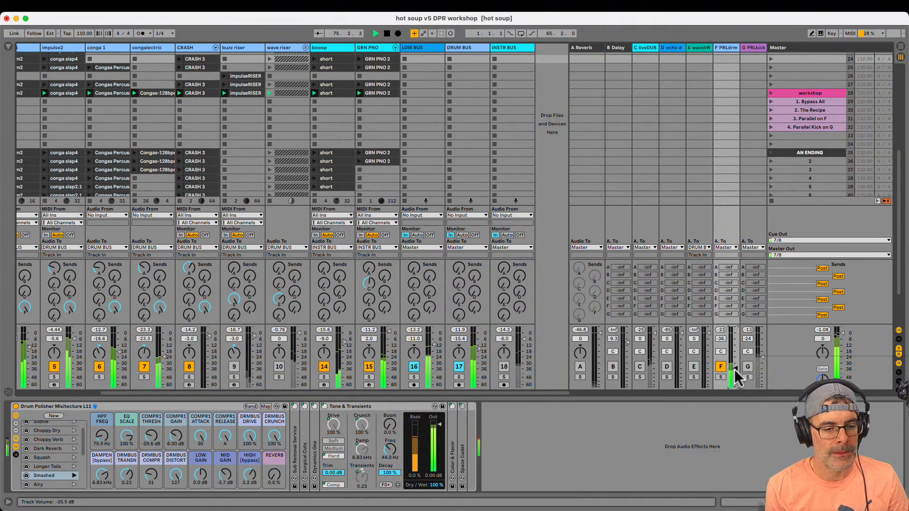
key(f)
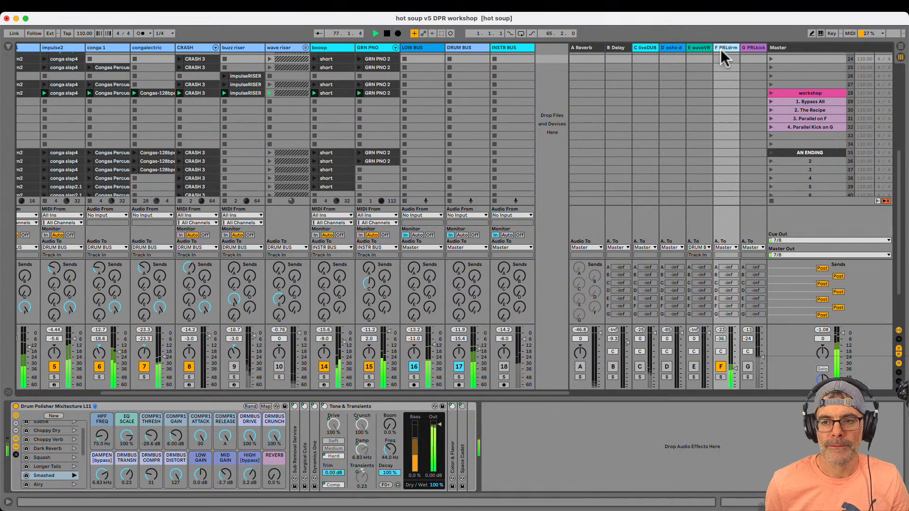
Set the F PRLdrm rack's Reverb to 20%, then lower the return to about -42 dB and deactivate it
drag(275, 476, 272, 480)
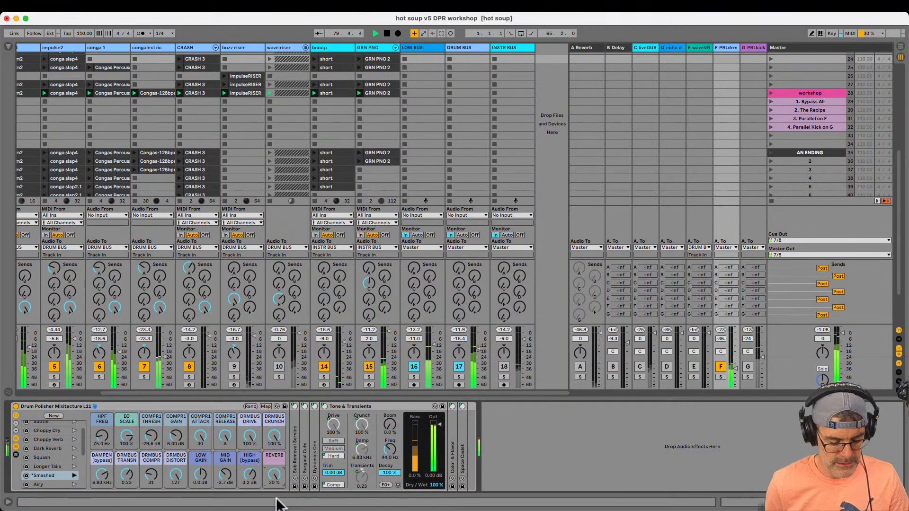
click(737, 374)
drag(736, 366, 737, 371)
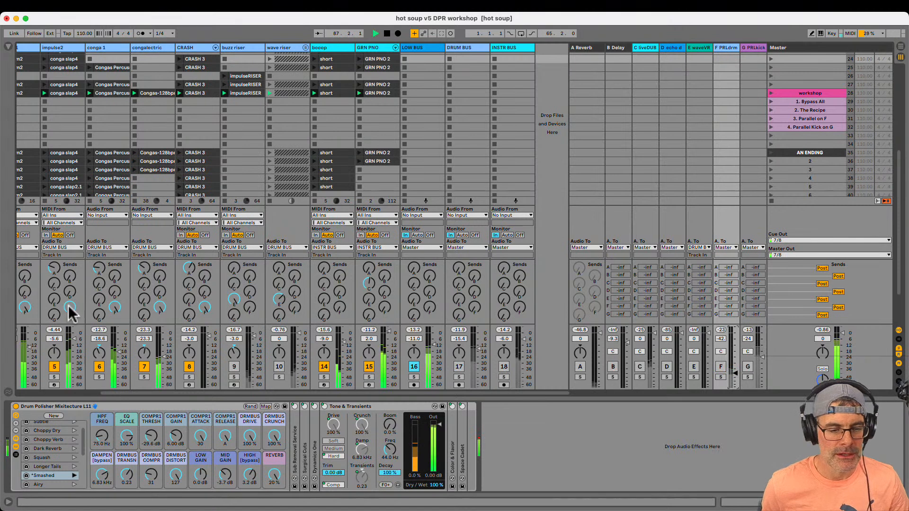
Deactivate the THREEBASS track and load the Bypass All variation in the rack on the G PRLkick return
scroll(73, 308, left, 5)
click(75, 367)
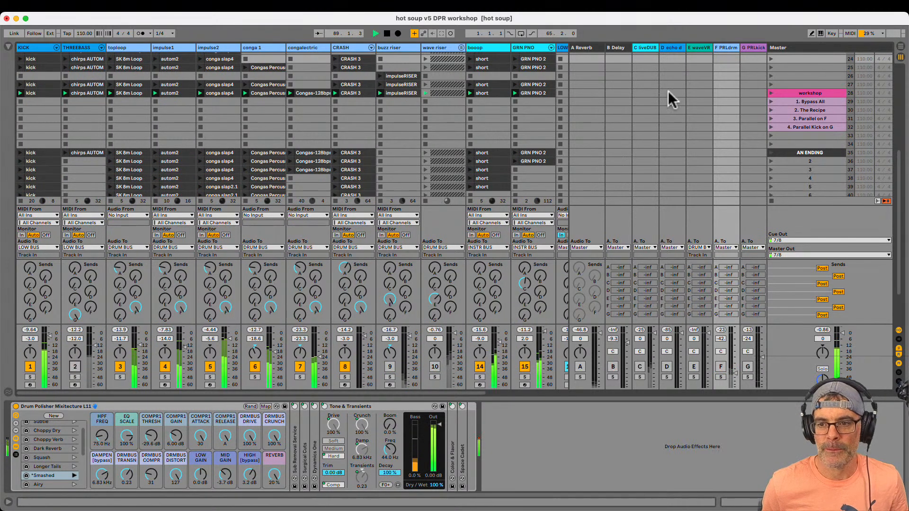
click(757, 48)
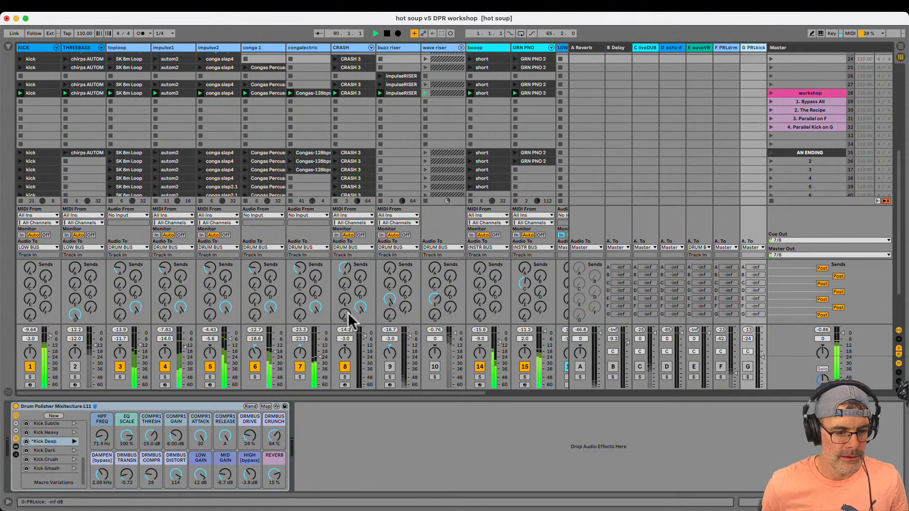
scroll(77, 436, up, 5)
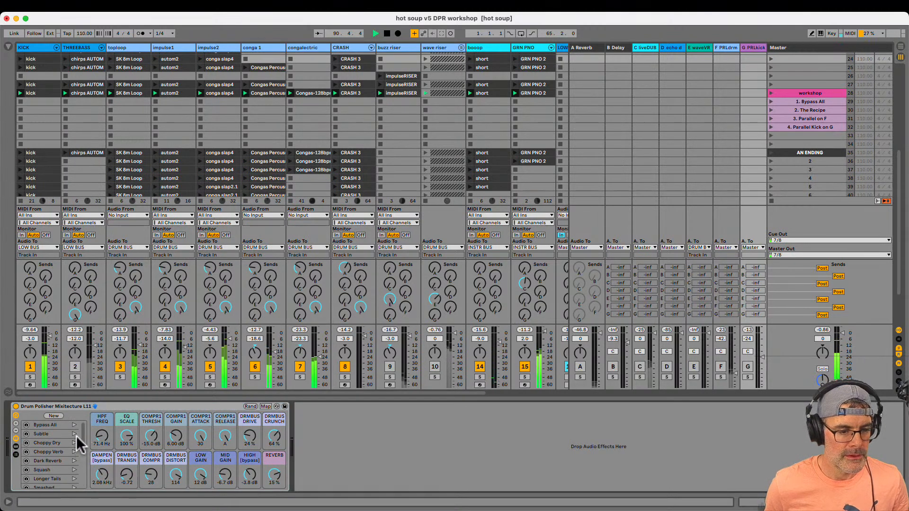
click(75, 425)
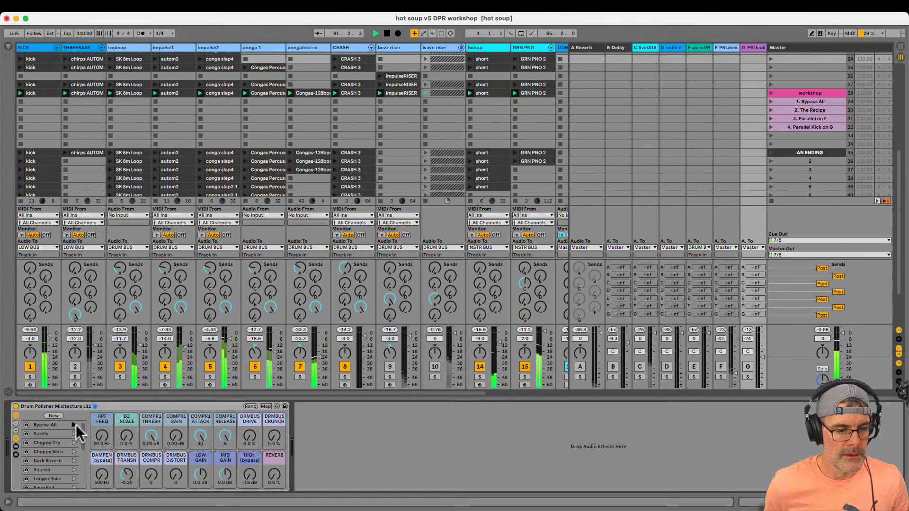
Turn up the KICK track's send to the active G PRLkick return and toggle the KICK track off and on
click(30, 316)
drag(31, 316, 31, 315)
drag(31, 317, 31, 315)
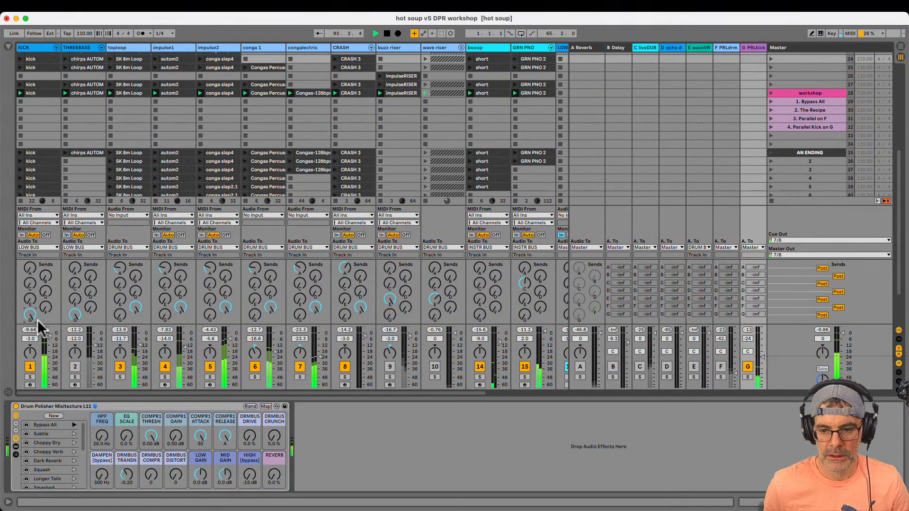
click(31, 368)
click(31, 369)
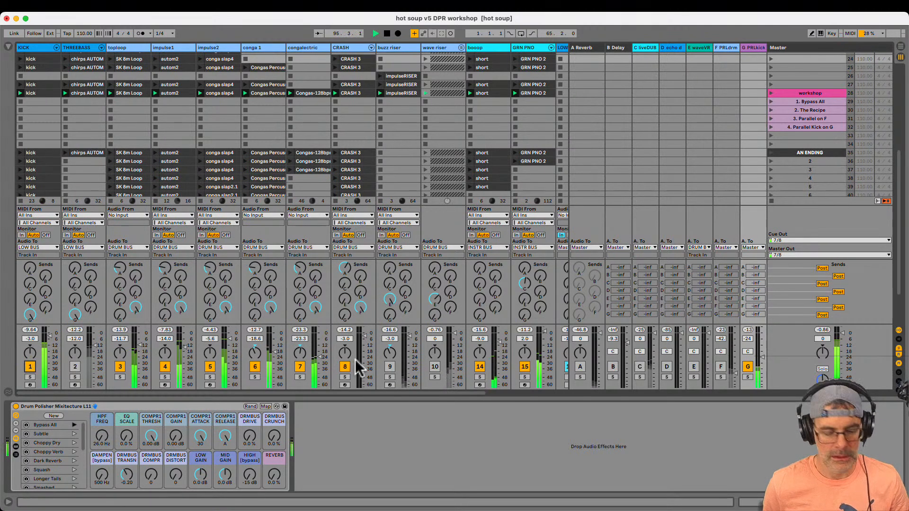
Deactivate the LOW BUS and raise the G PRLkick return's volume to -3.8 dB to hear the parallel kick alone
scroll(334, 366, right, 5)
click(412, 369)
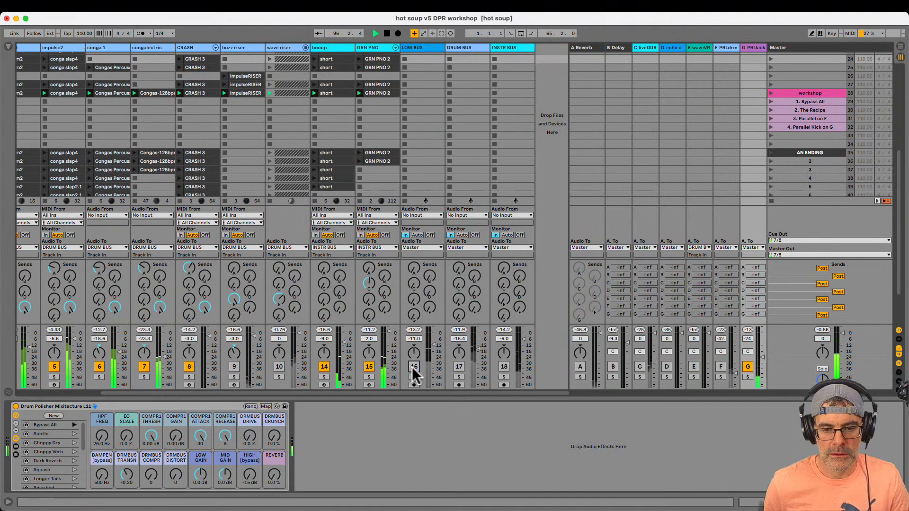
drag(762, 353, 763, 355)
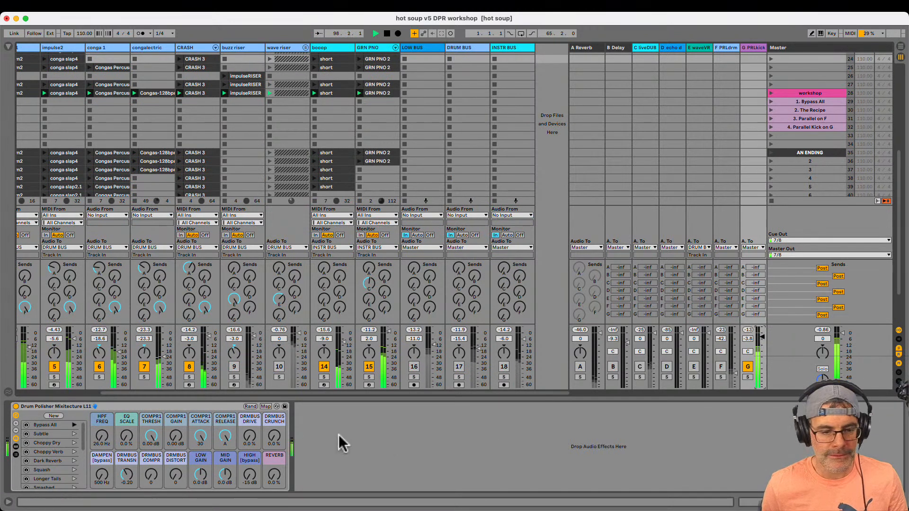
Audition the Kick Subtle, Heavy, Dark, Crush and Smash variations on the G PRLkick return, and settle on Kick Deep
scroll(61, 440, down, 3)
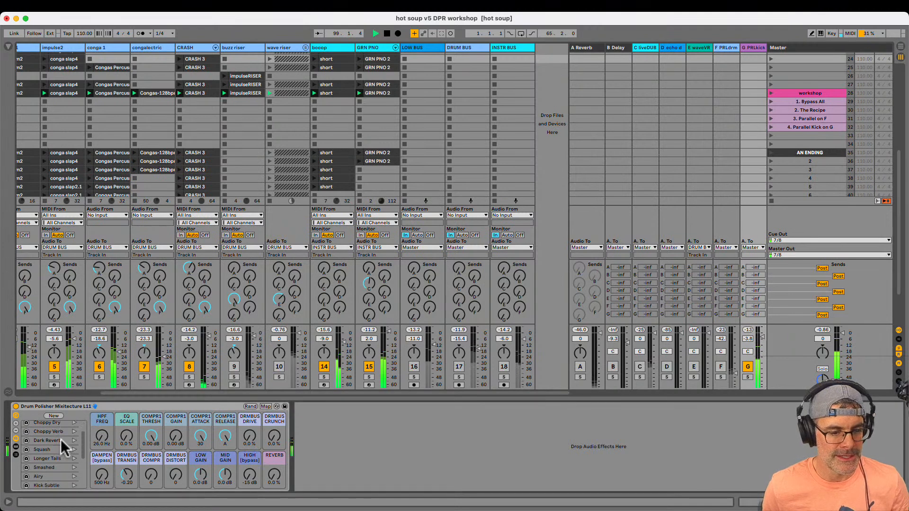
scroll(60, 440, down, 3)
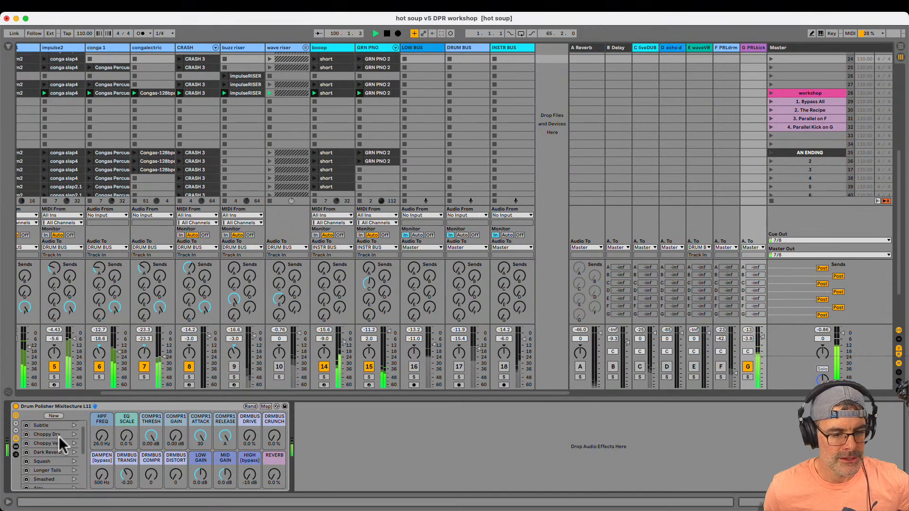
scroll(59, 437, down, 5)
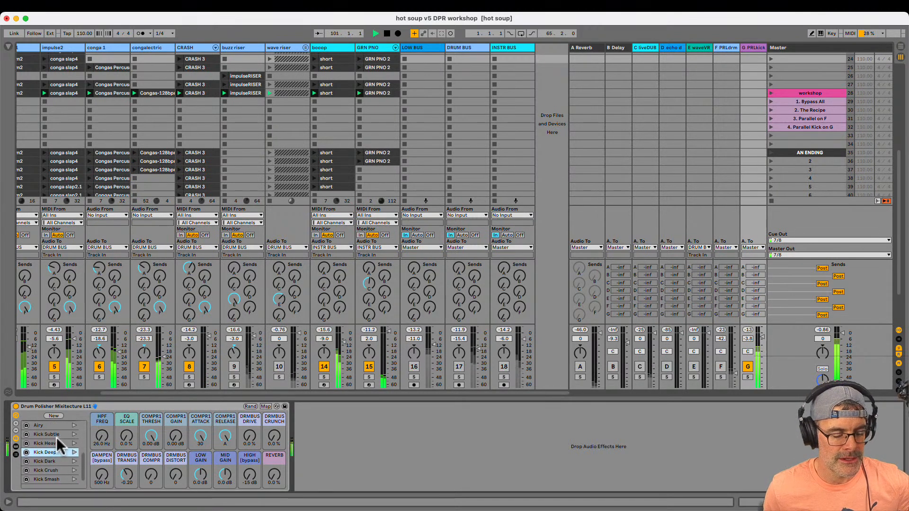
click(74, 436)
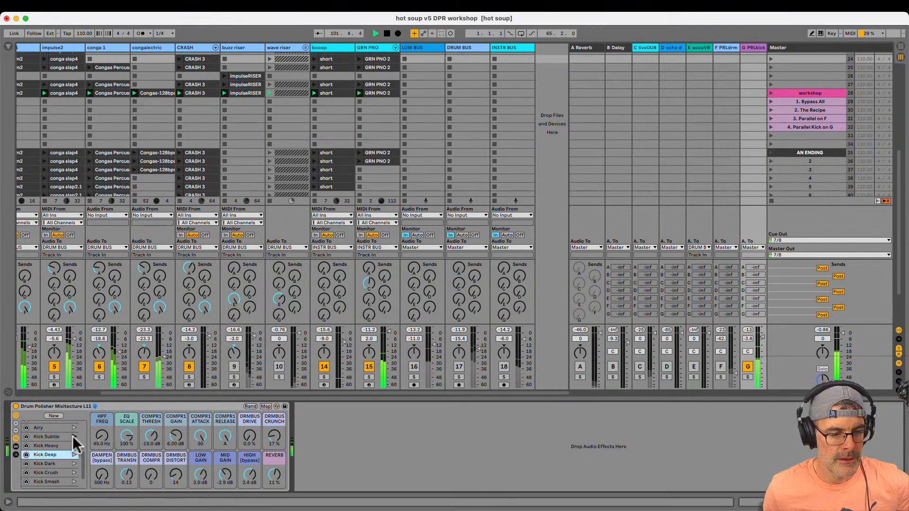
click(73, 446)
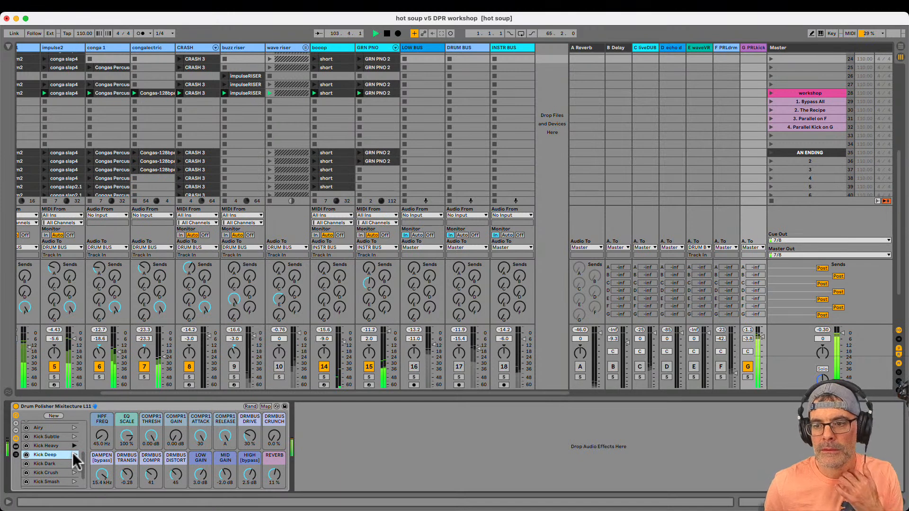
click(74, 455)
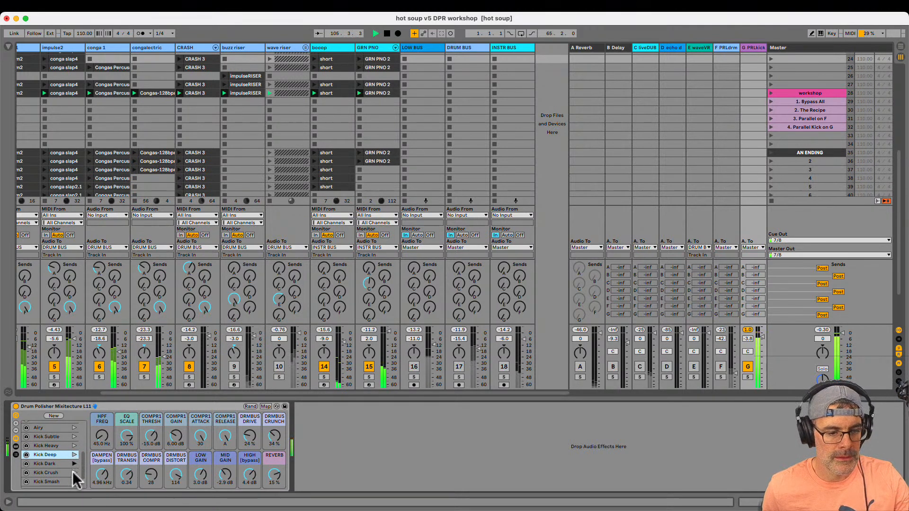
click(74, 473)
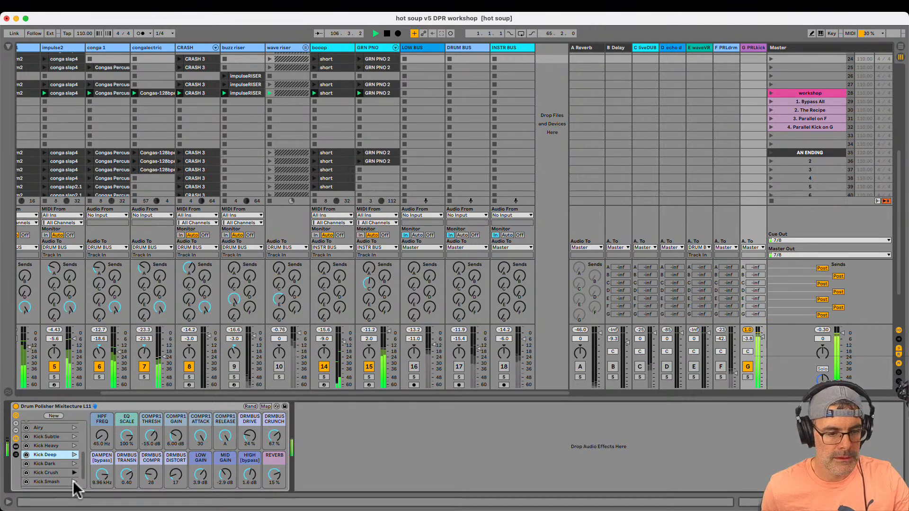
click(74, 481)
scroll(72, 481, down, 1)
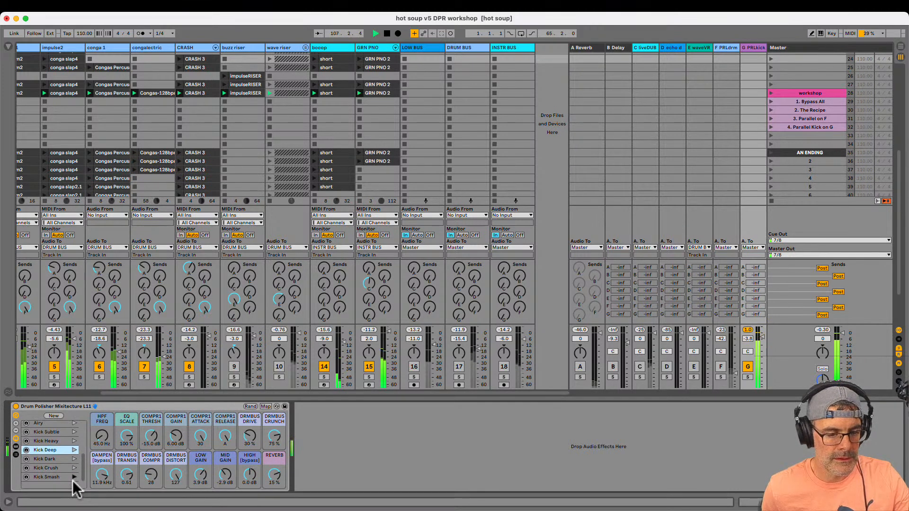
click(75, 450)
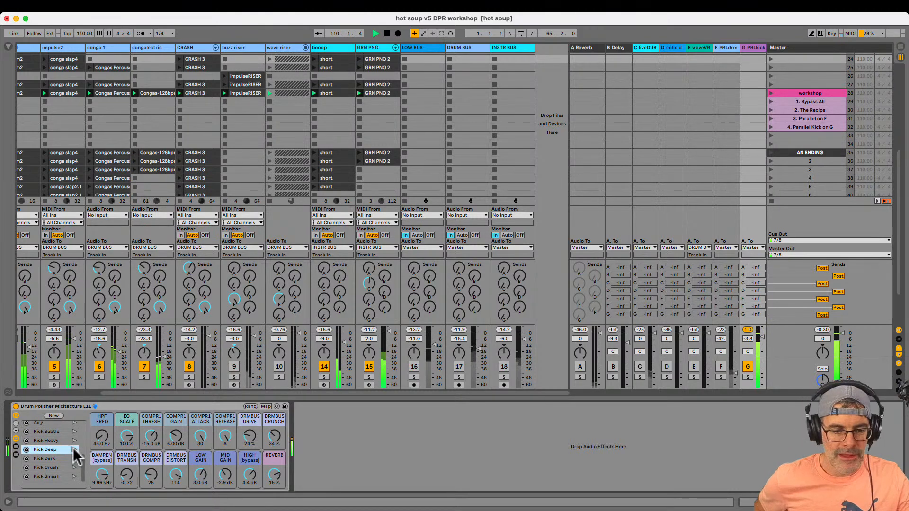
Bypass the Drum Polisher rack on the G PRLkick return and examine the kick's fundamental on the Master spectrum
click(117, 406)
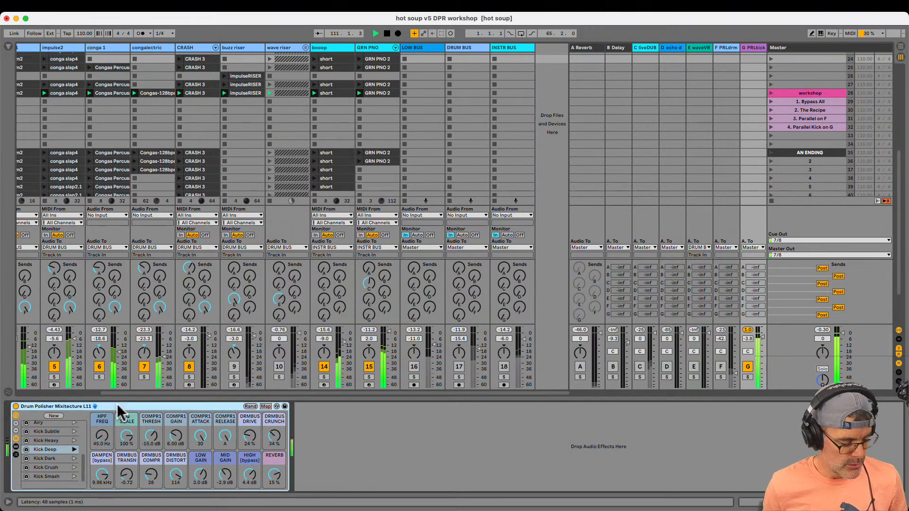
click(16, 407)
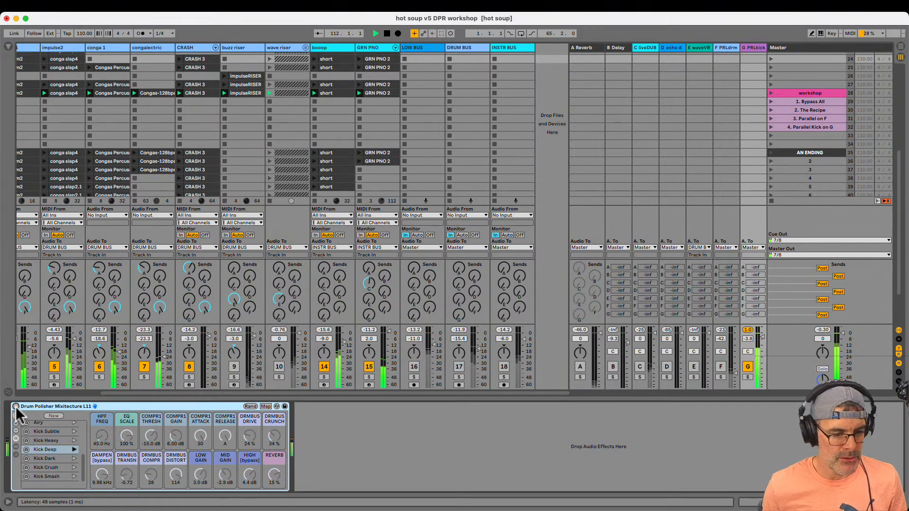
key(Right)
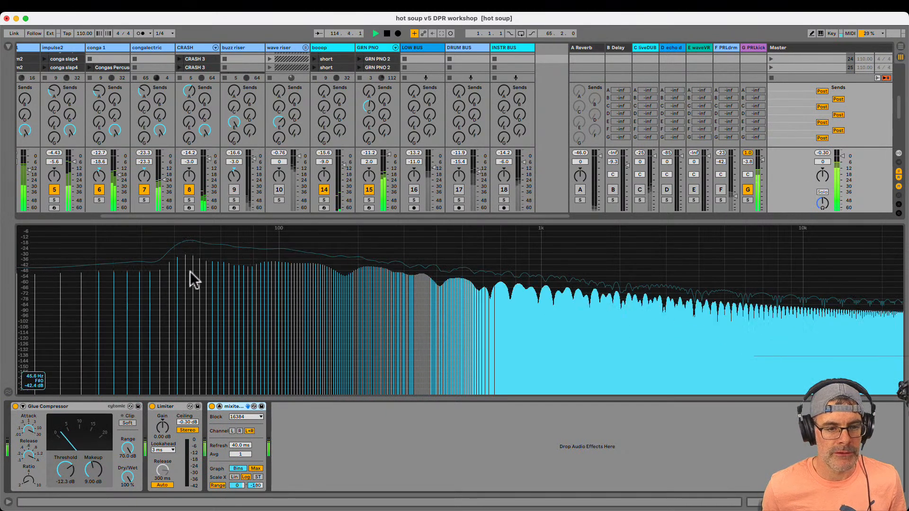
click(748, 48)
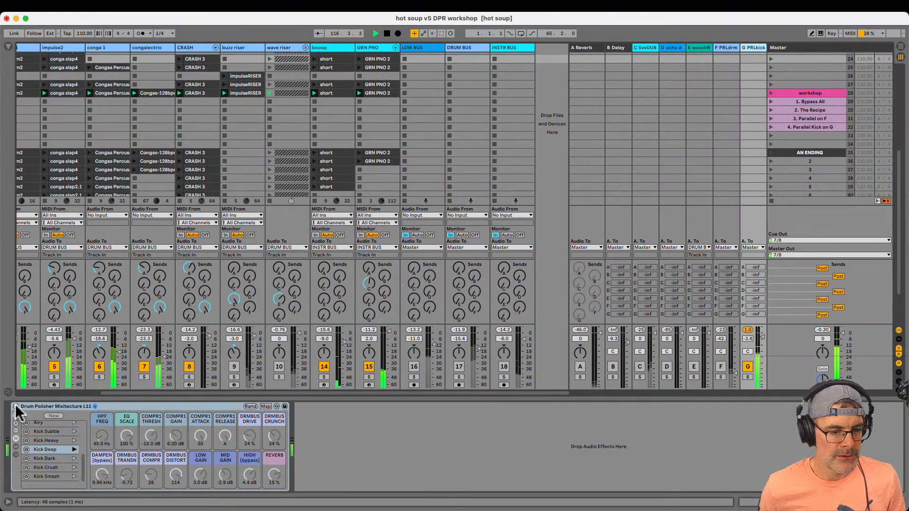
Re-enable the Drum Polisher rack on the G PRLkick return and set its HPF Freq to 45 Hz
click(16, 407)
drag(102, 433, 102, 432)
text(45)
key(Return)
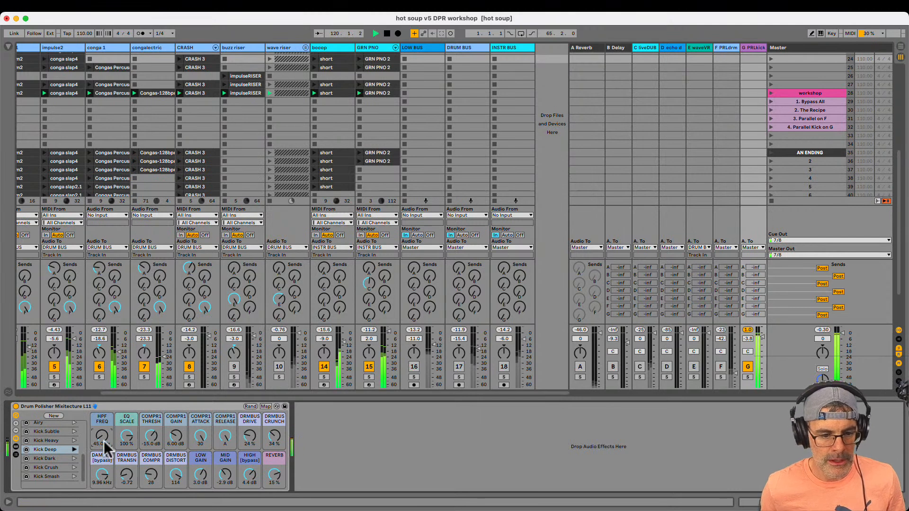
Show the rack's devices, set EQ Scale to 125%, and open Surgical Cuts with its enlarged EQ display
click(15, 447)
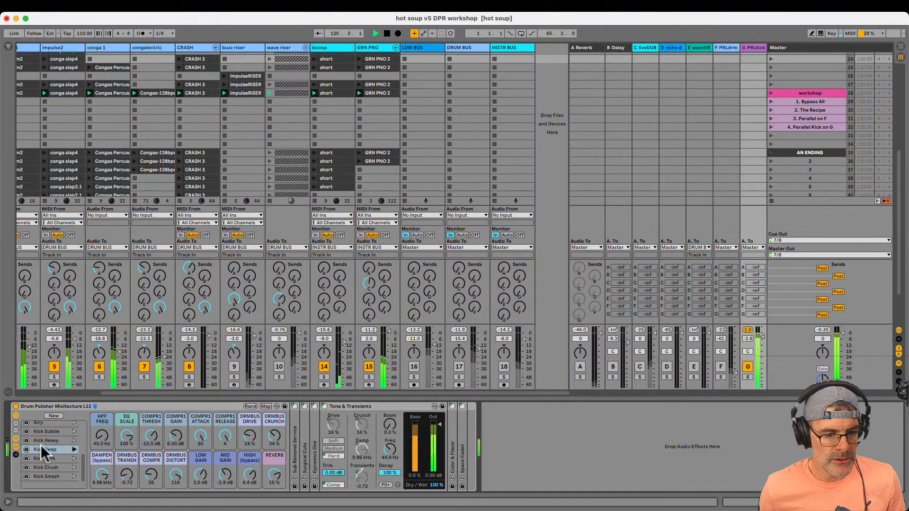
double_click(304, 433)
drag(131, 441, 130, 440)
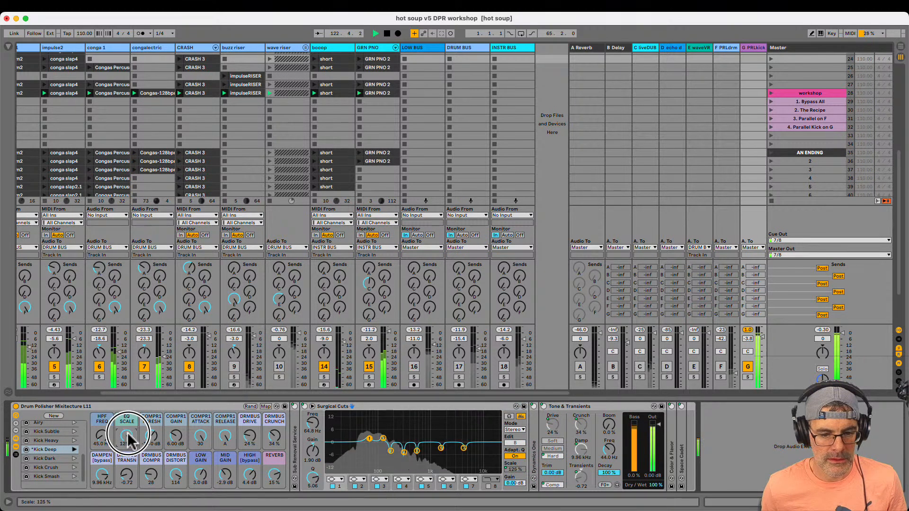
double_click(429, 425)
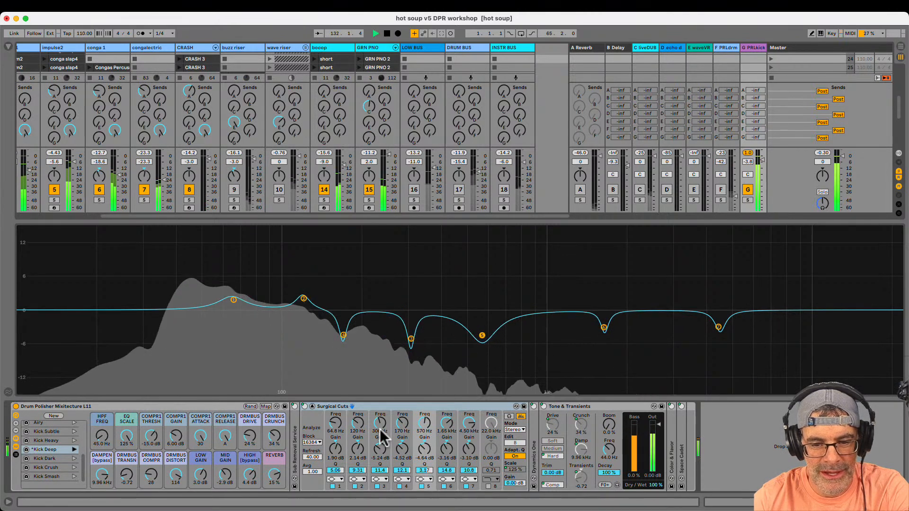
Switch off Surgical Cuts bands 1, 2, 3, 6 and 7, keeping only the 170 Hz and 570 Hz cuts, and fold the device
click(335, 486)
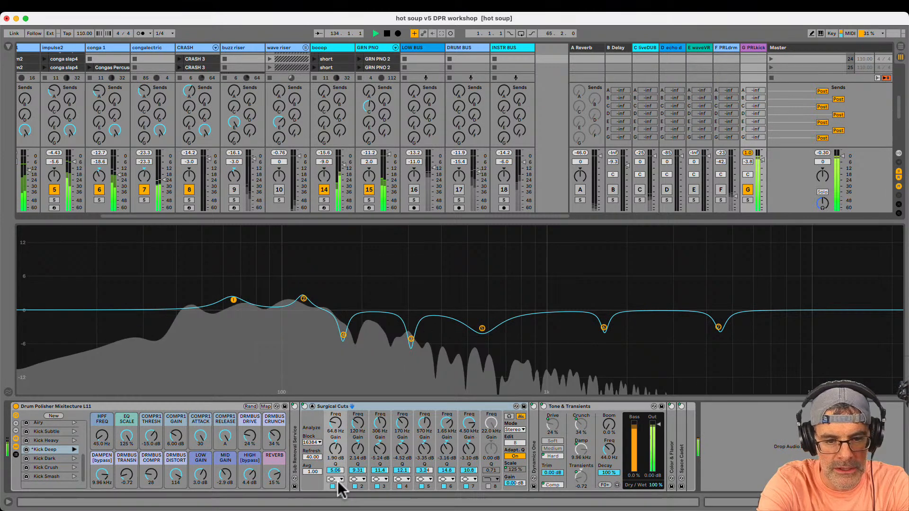
key(Right)
key(Right)
key(Down)
key(Left)
key(Down)
key(Right)
key(Right)
key(Right)
key(Right)
key(Right)
key(Right)
key(Left)
key(Down)
key(Left)
key(Down)
key(Left)
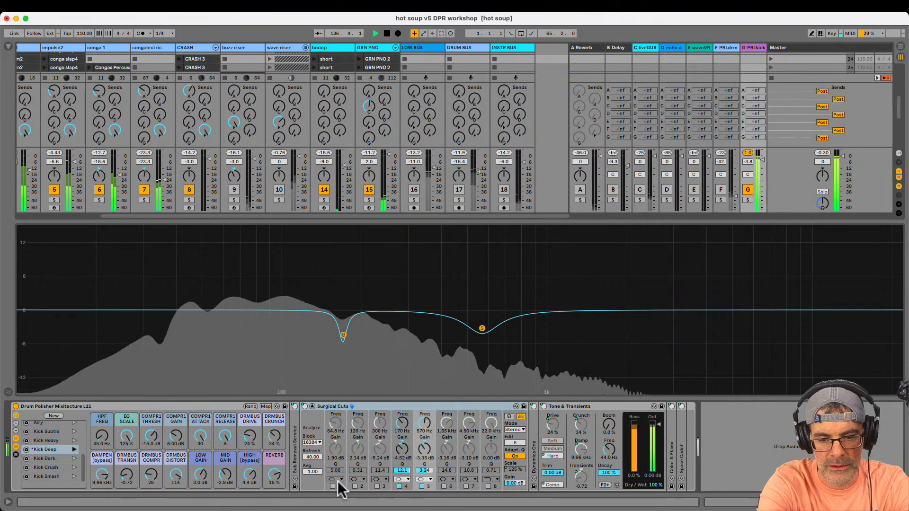
key(Down)
key(Left)
key(Right)
key(Up)
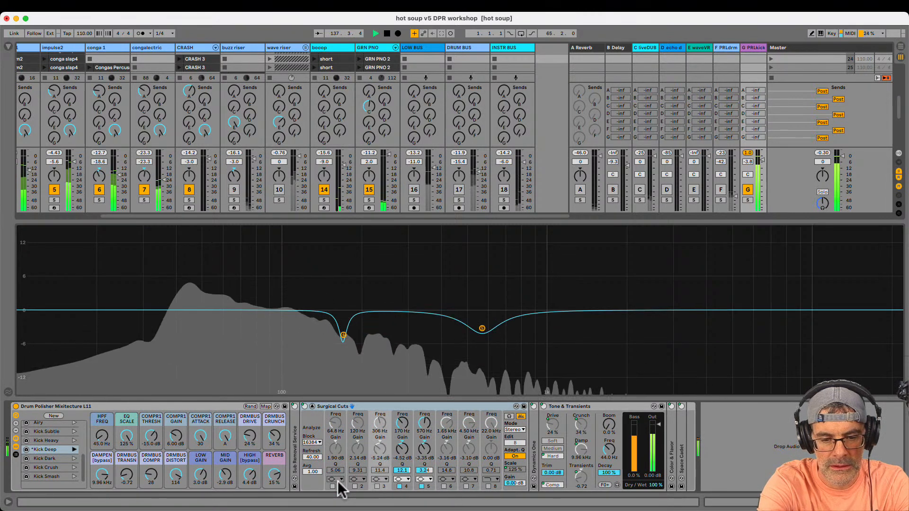
key(Up)
key(Down)
key(Right)
key(Down)
key(Up)
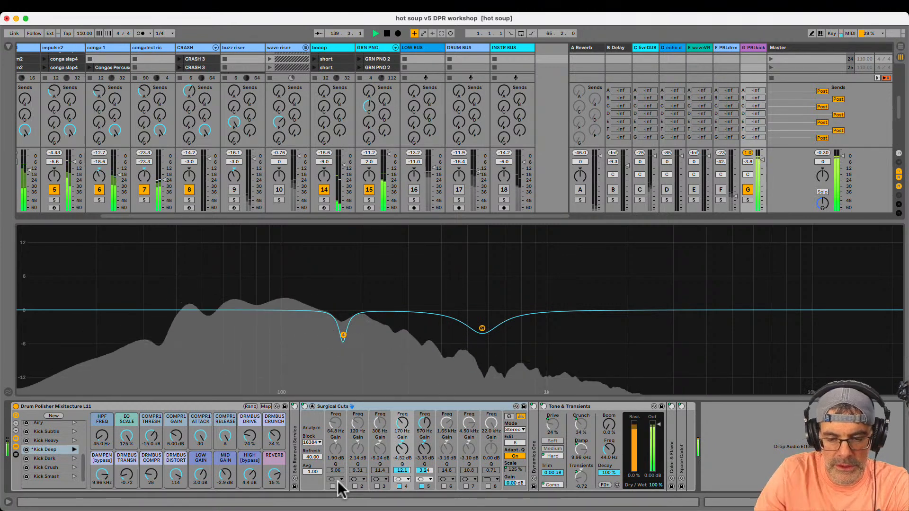
double_click(385, 293)
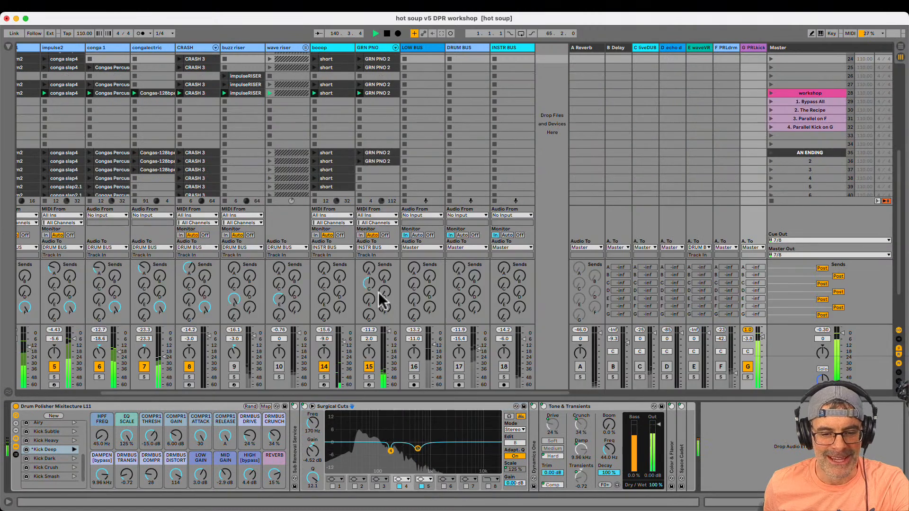
double_click(329, 406)
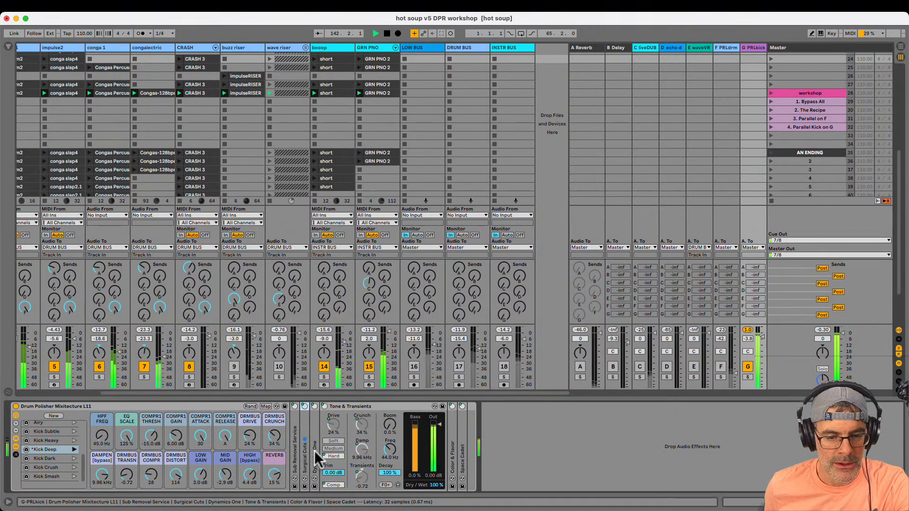
Unfold Dynamics One in the Drum Polisher rack to examine its compressor settings, and fold it back
double_click(314, 406)
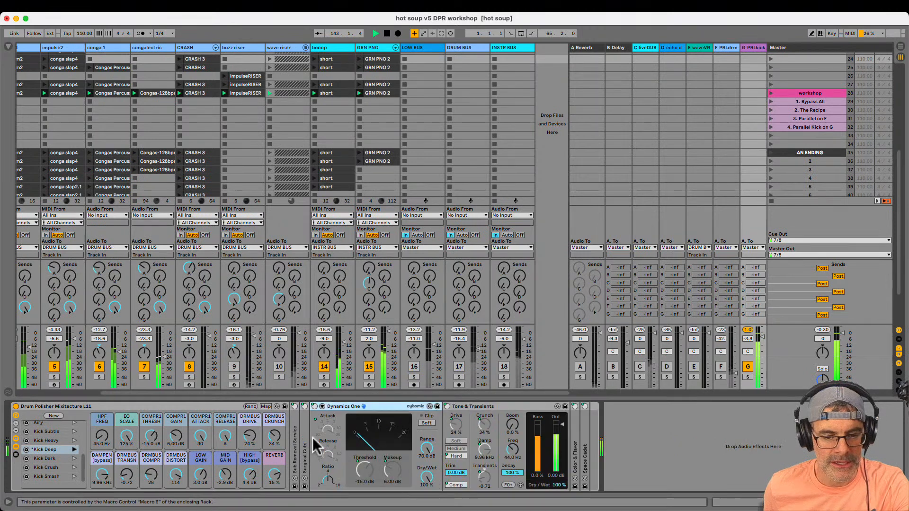
drag(152, 441, 151, 412)
click(331, 407)
double_click(331, 405)
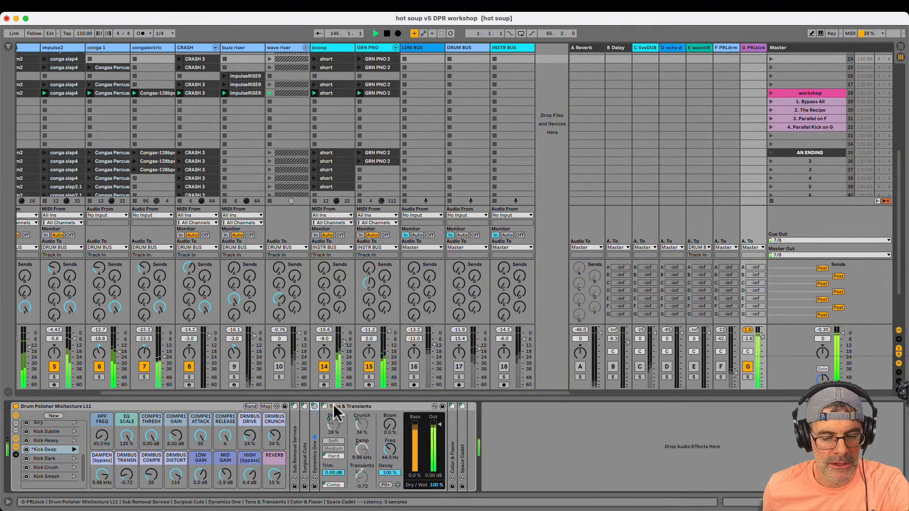
click(334, 405)
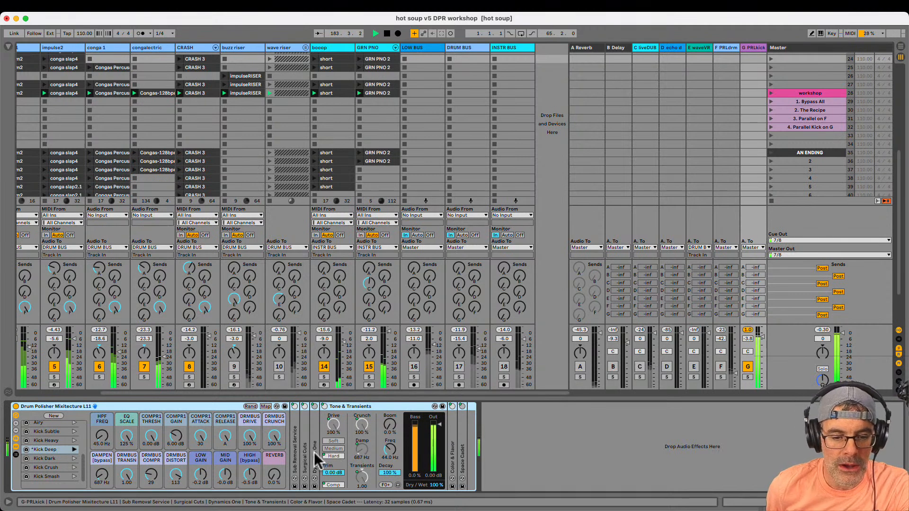
Unfold Dynamics One and Color & Flavor on the G PRLkick return and select the Drum Polisher rack
double_click(315, 453)
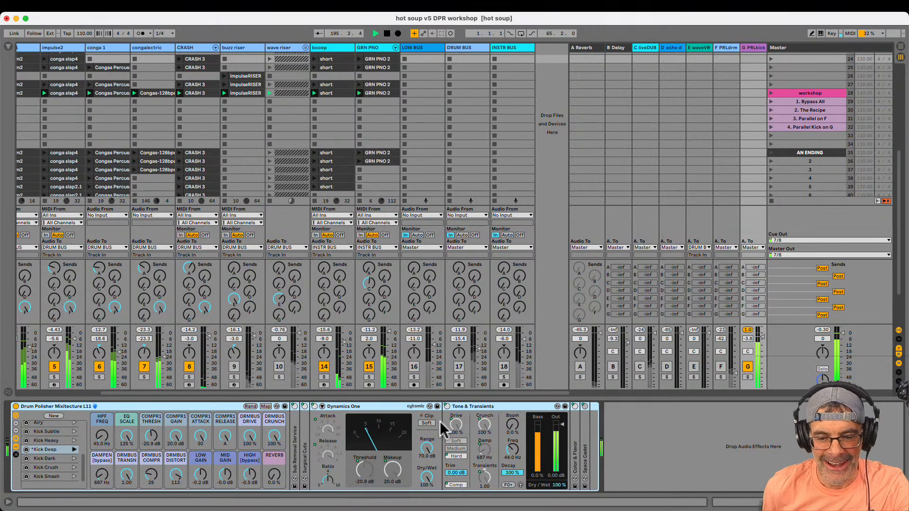
double_click(574, 450)
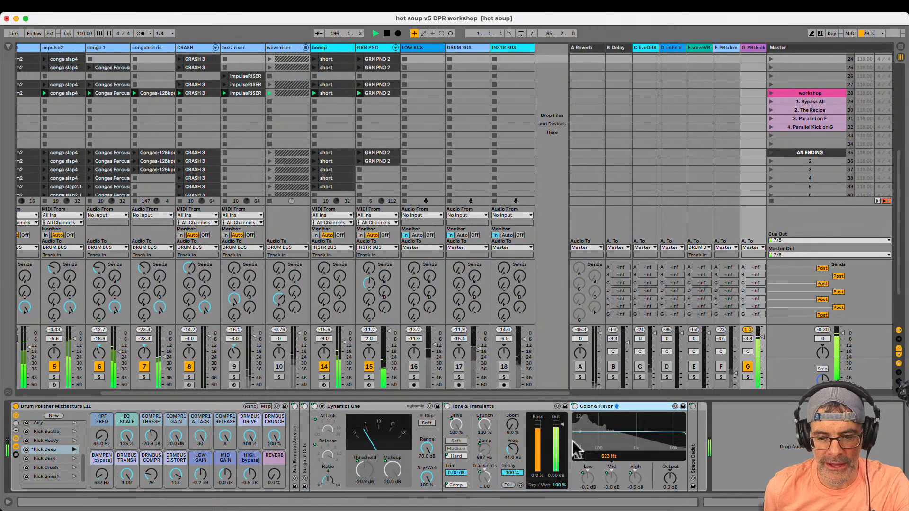
click(154, 407)
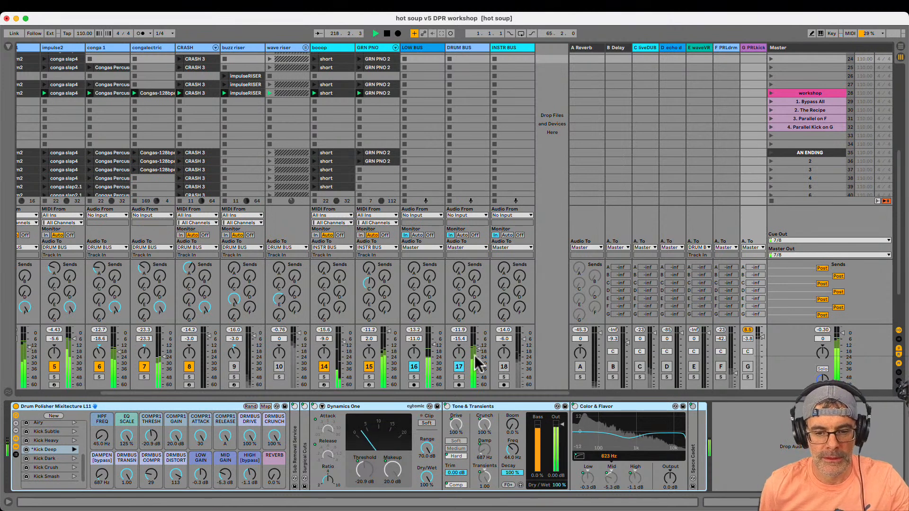
Set the DRUM BUS volume to -24 dB and pull the G PRLkick return volume down to -inf
drag(484, 369, 479, 377)
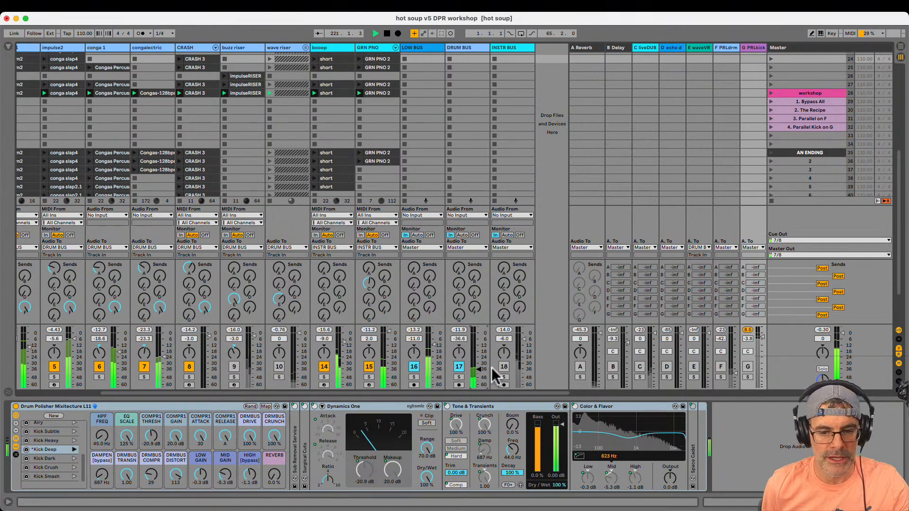
drag(479, 375, 480, 369)
drag(759, 361, 760, 387)
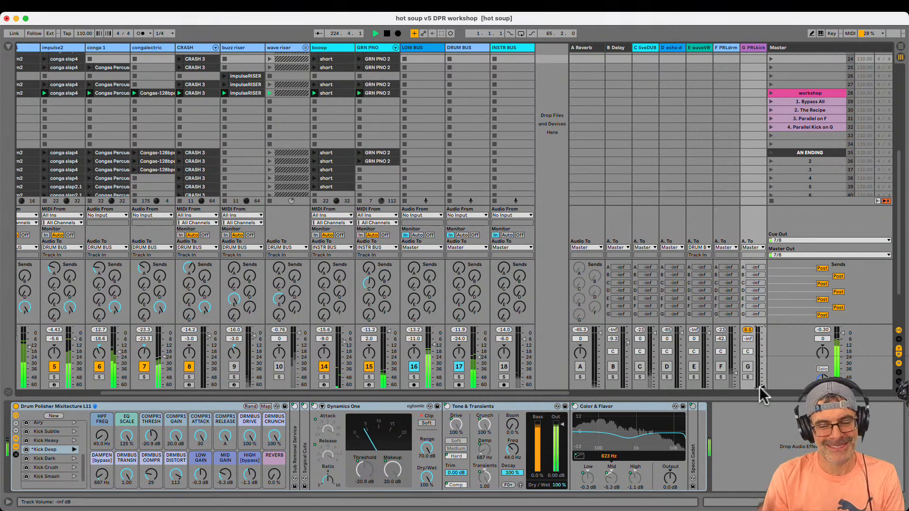
Switch the G PRLkick return back on and ease its volume up to -52 dB
click(748, 378)
drag(762, 387, 763, 387)
click(748, 377)
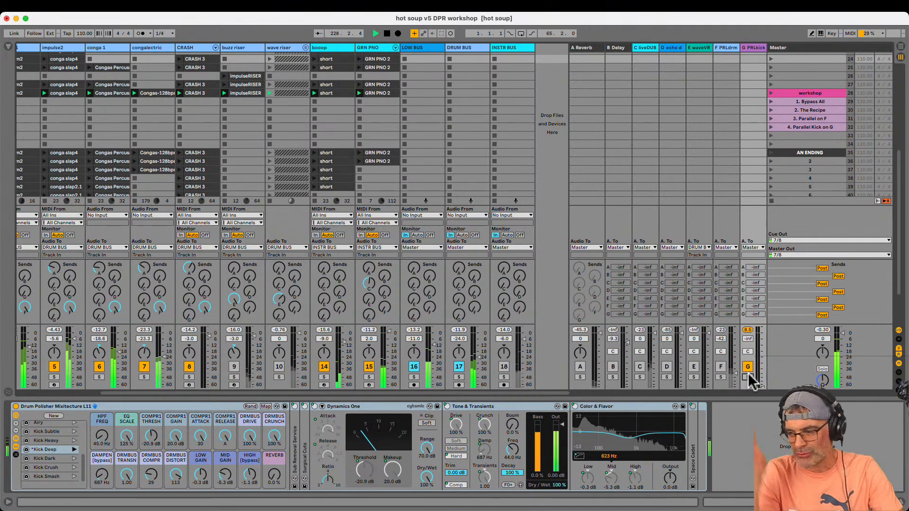
drag(762, 383, 763, 381)
Show the Master spectrum, switch off the DRUM BUS, and raise the G PRLkick return volume to -12 dB
key(Right)
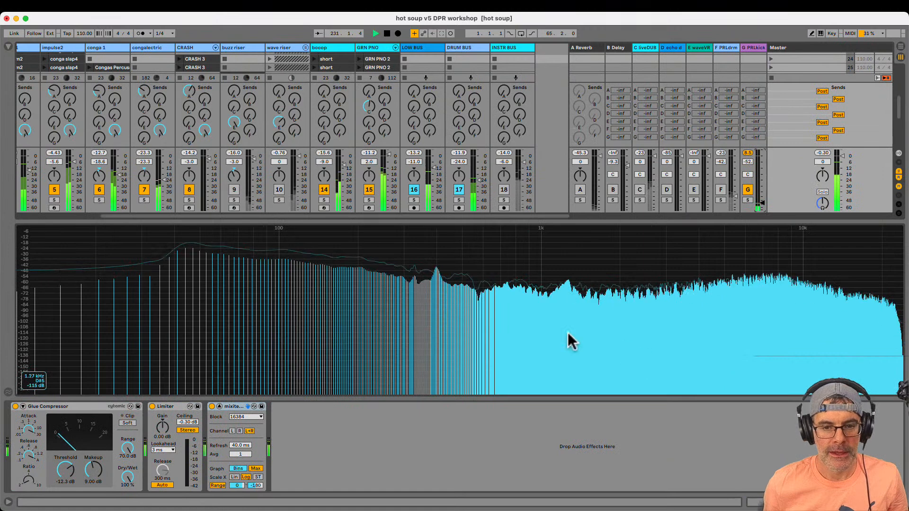
click(458, 190)
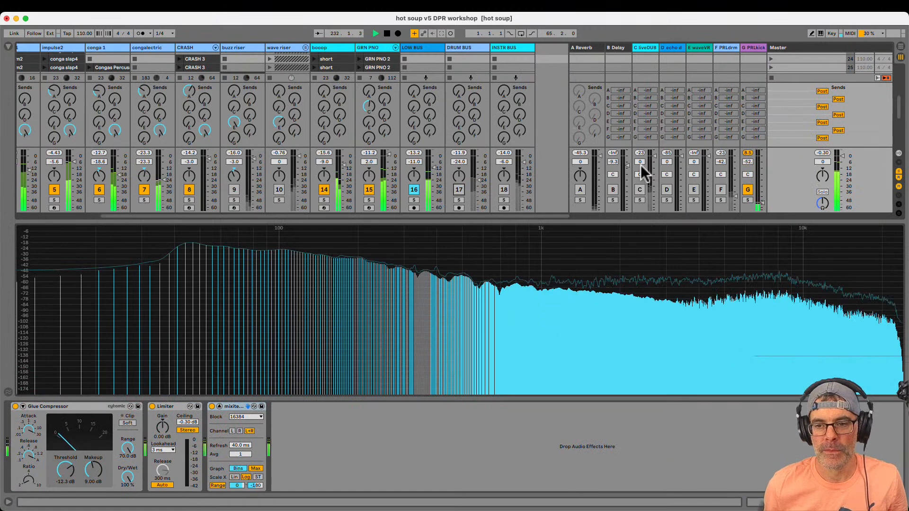
drag(763, 207, 763, 204)
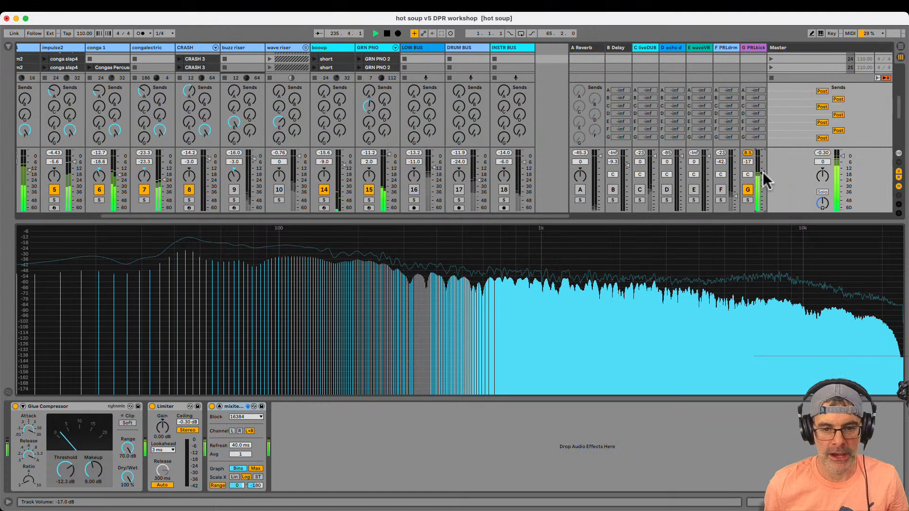
drag(764, 169, 760, 169)
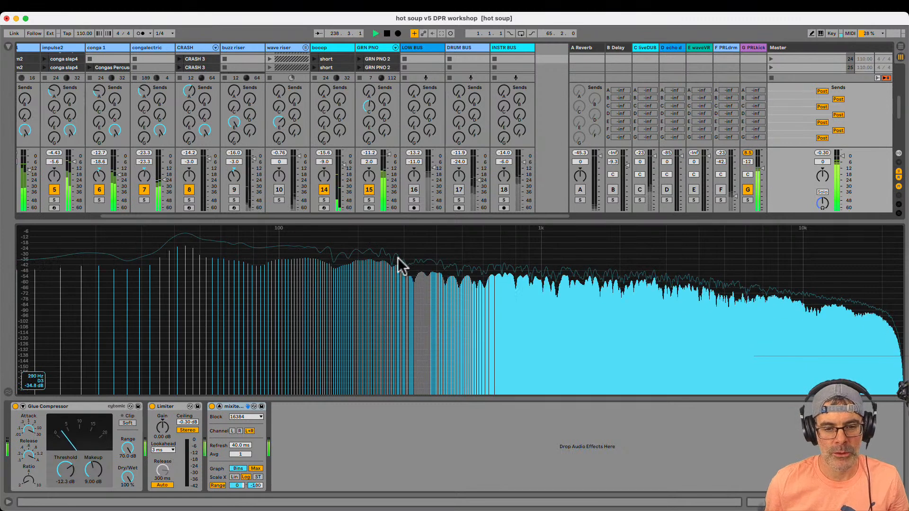
Compare the Master spectrum with the G PRLkick return switched off and on
click(748, 189)
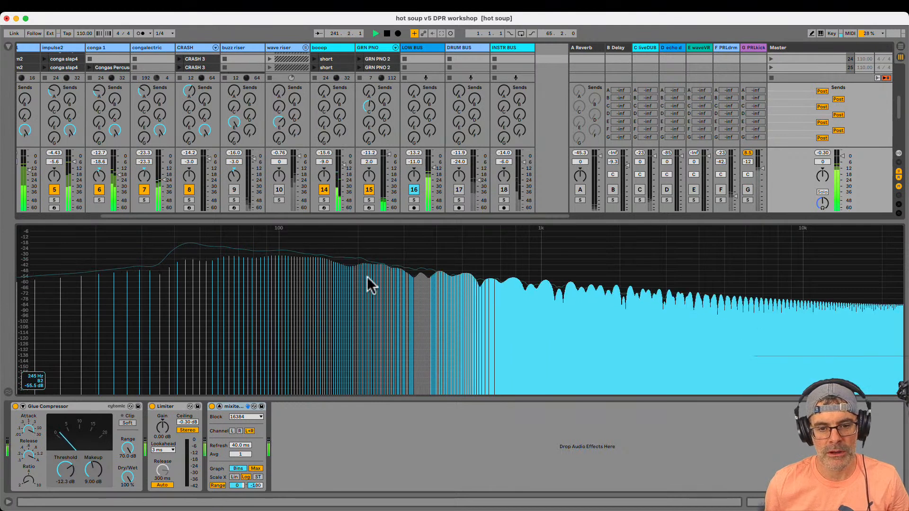
click(748, 190)
click(752, 193)
click(748, 191)
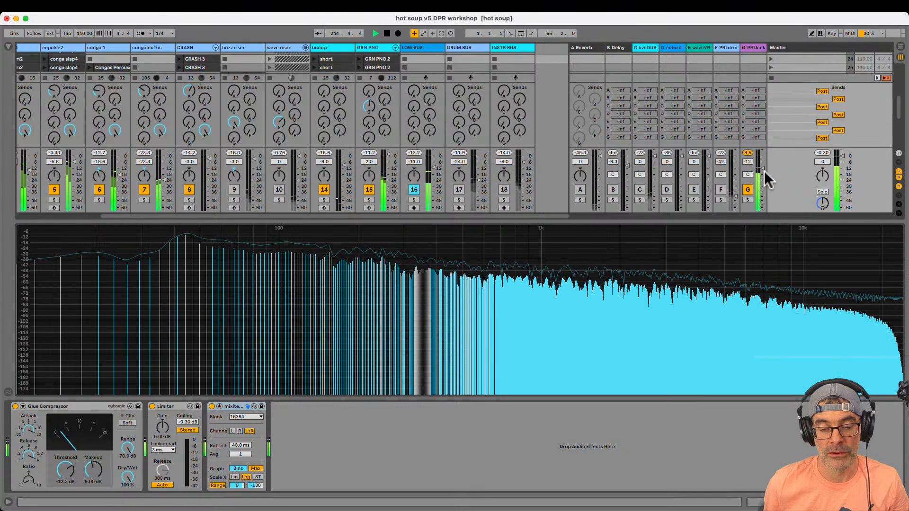
Lower the G PRLkick return volume to -28 dB and collapse the enlarged Master spectrum
drag(765, 172, 761, 201)
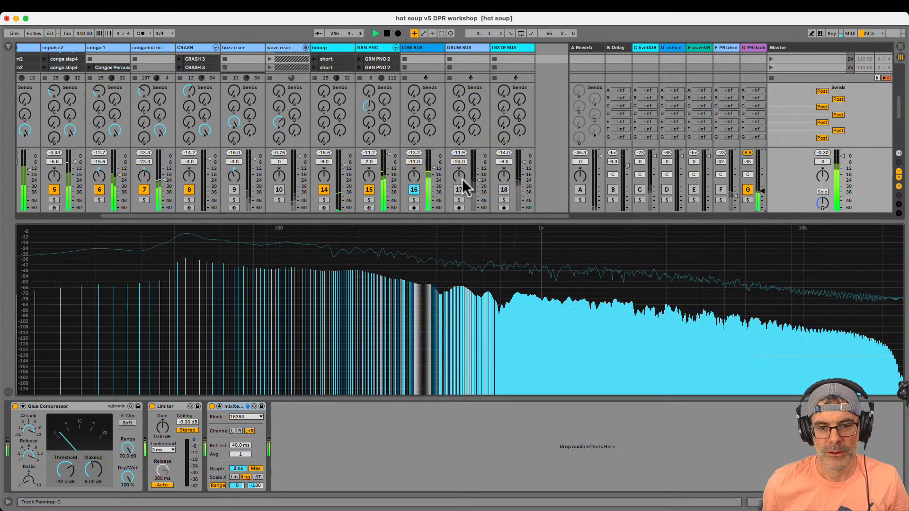
double_click(683, 245)
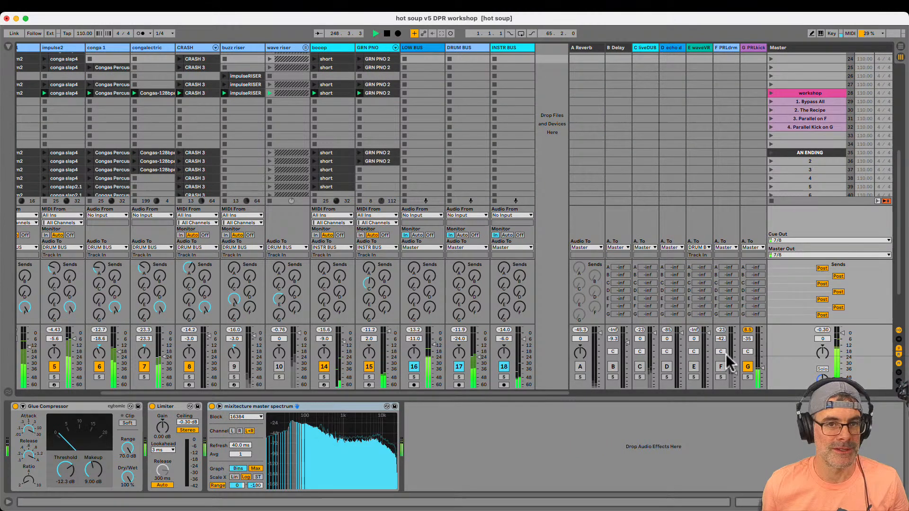
drag(759, 373, 761, 368)
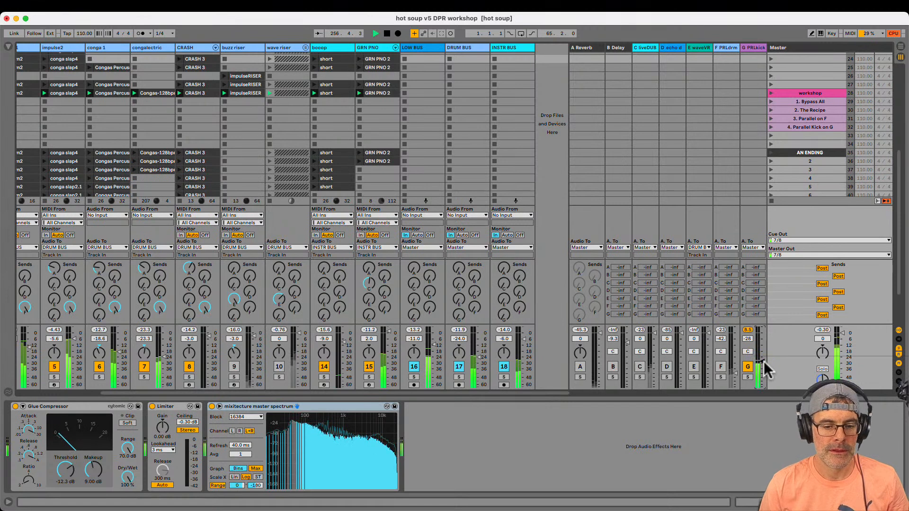
Raise the DRUM BUS volume to -19.6 dB and switch off the LOW BUS, DRUM BUS and INSTR BUS
key(g)
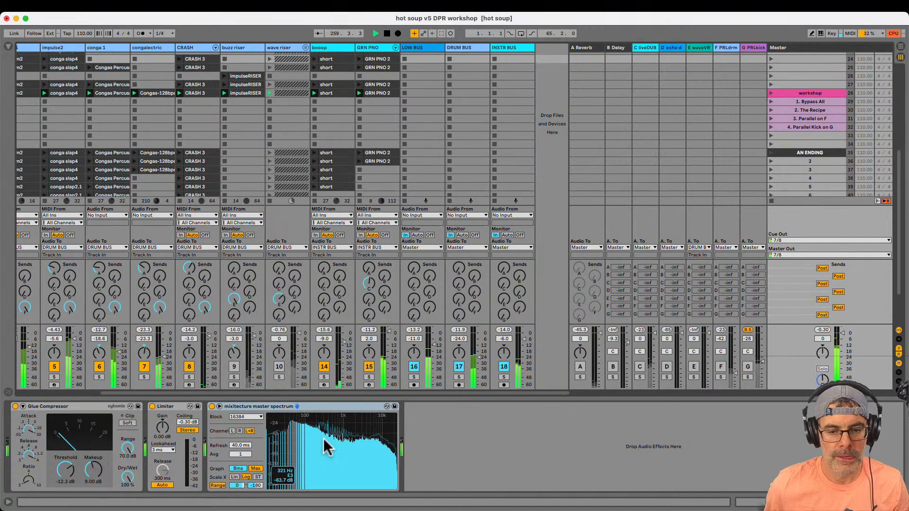
drag(478, 374, 482, 362)
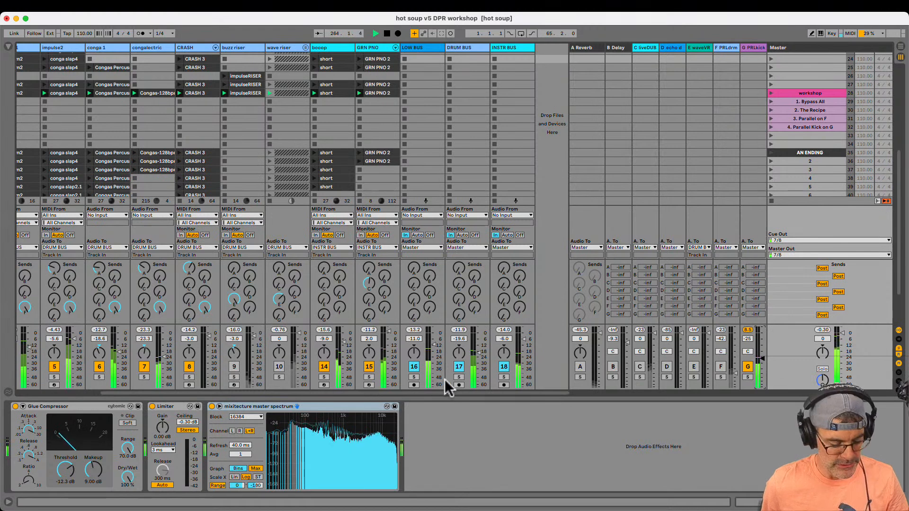
key(1)
key(2)
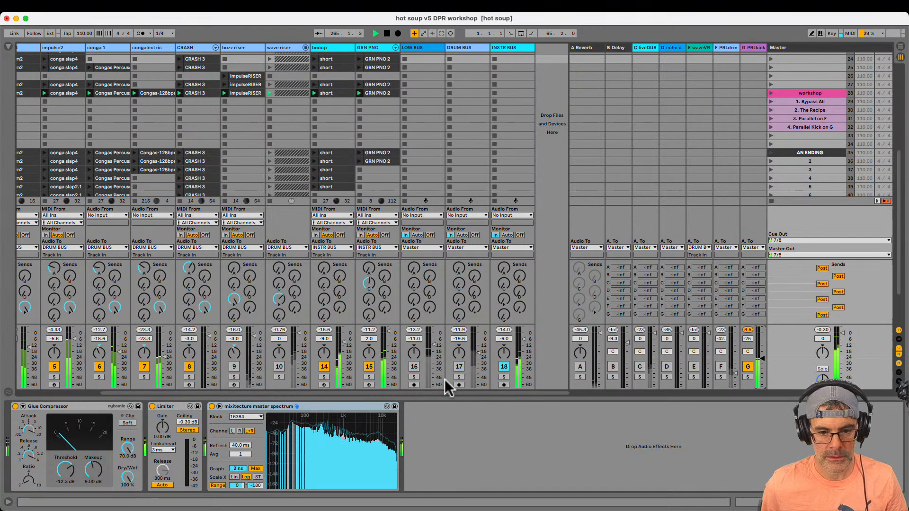
key(3)
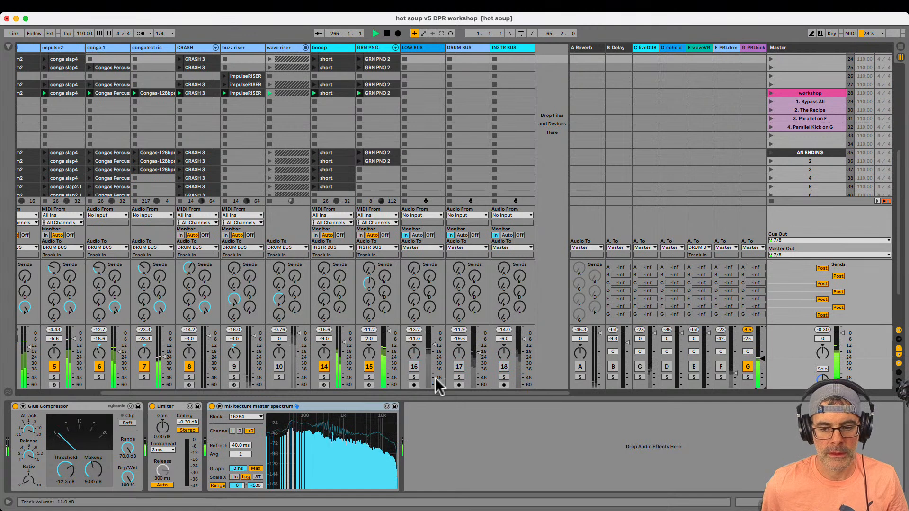
Turn up send G on the THREEBASS track and toggle the G PRLkick return to compare its sound
scroll(194, 313, left, 5)
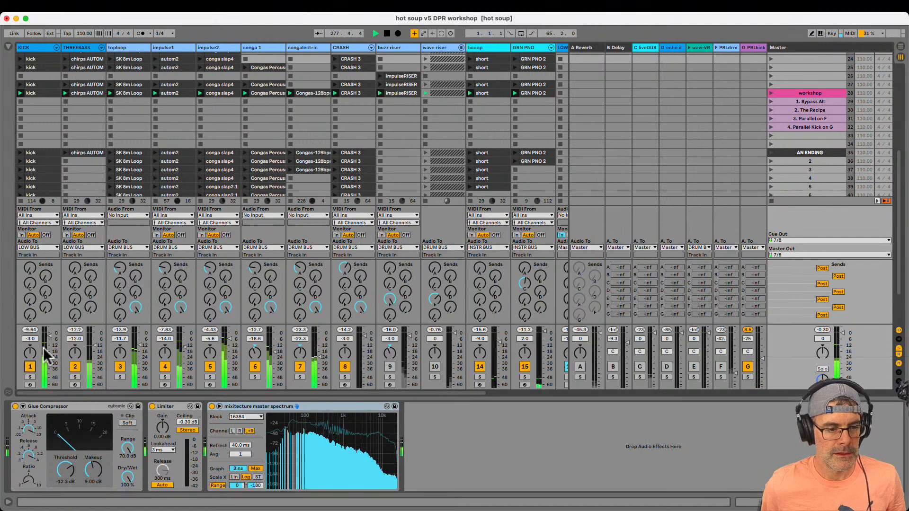
drag(76, 318, 76, 317)
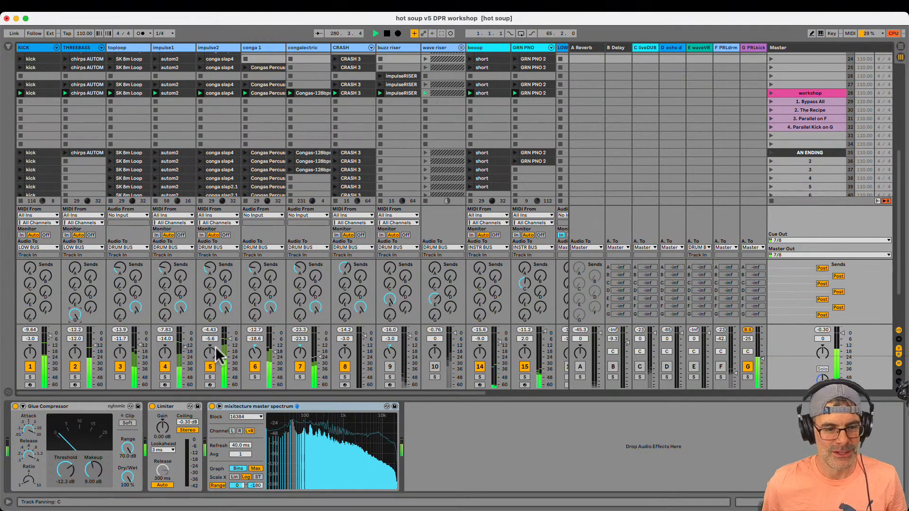
scroll(347, 323, right, 3)
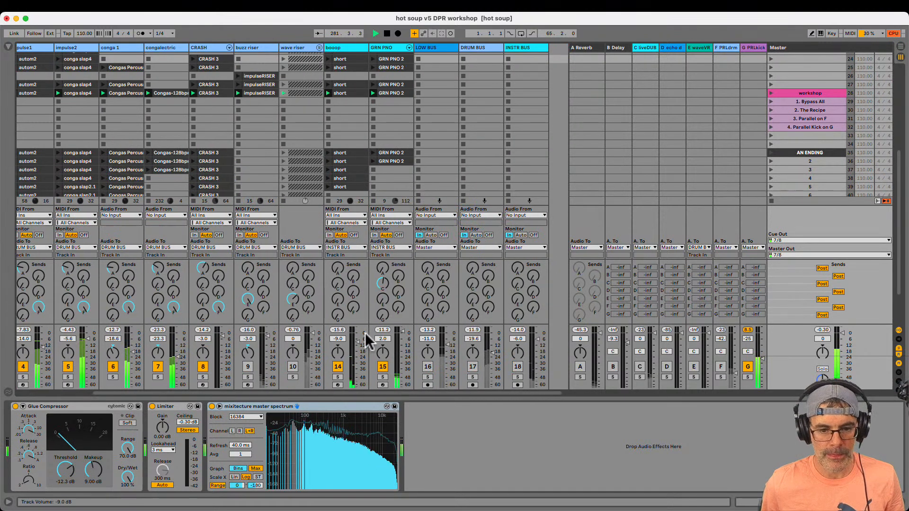
click(748, 363)
click(748, 363)
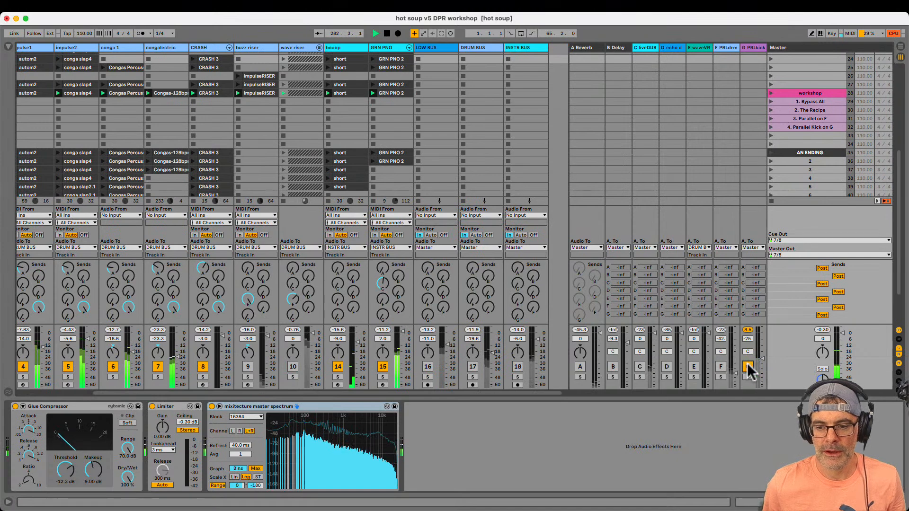
Enlarge the Master spectrum to examine the combined kick and bass on the G PRLkick return
click(751, 47)
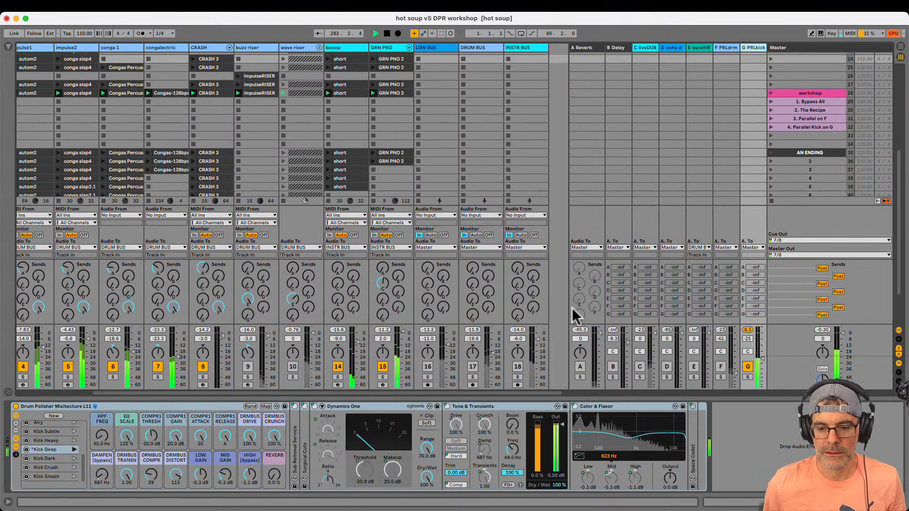
key(Right)
click(307, 434)
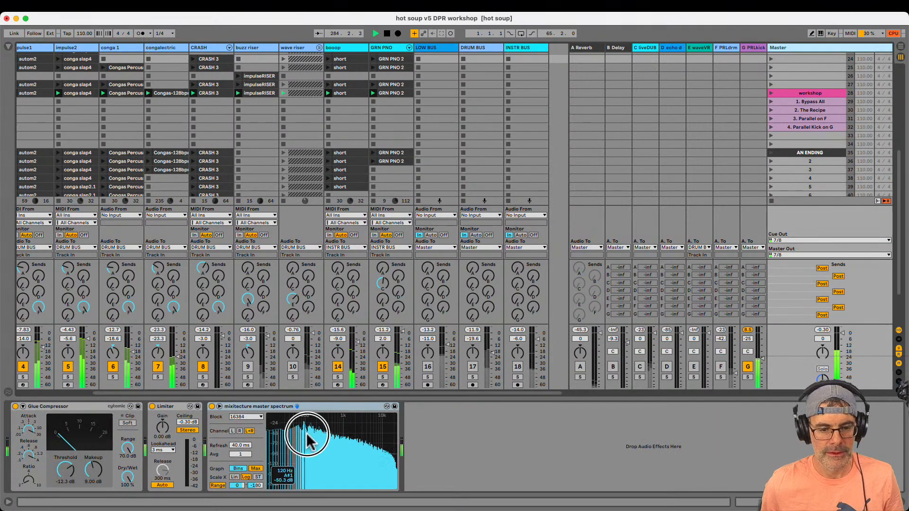
double_click(307, 434)
click(355, 334)
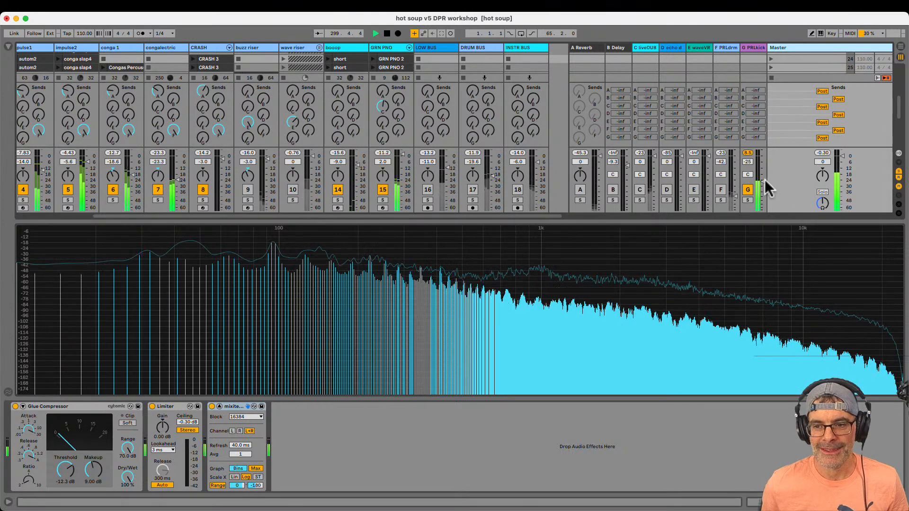
Set the G PRLkick return volume to -23 dB, solo the return, and restart playback
drag(764, 181, 767, 216)
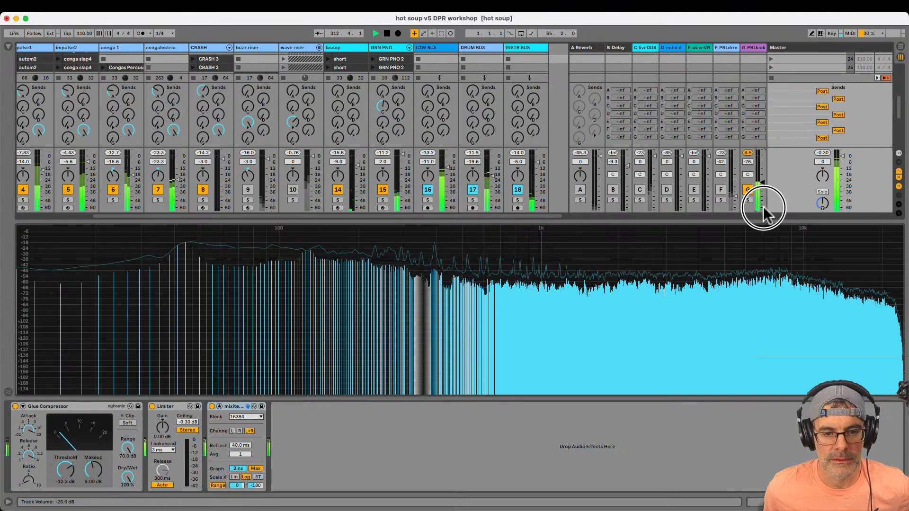
drag(764, 209, 764, 178)
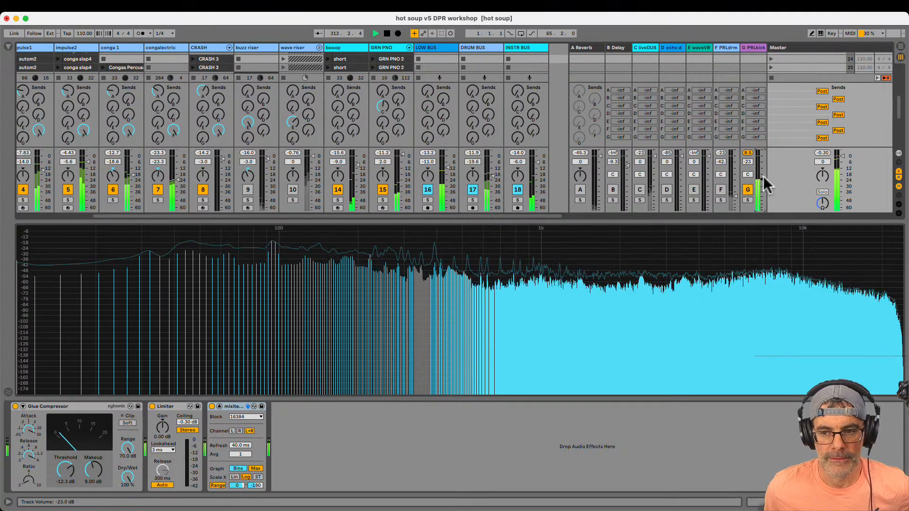
click(748, 199)
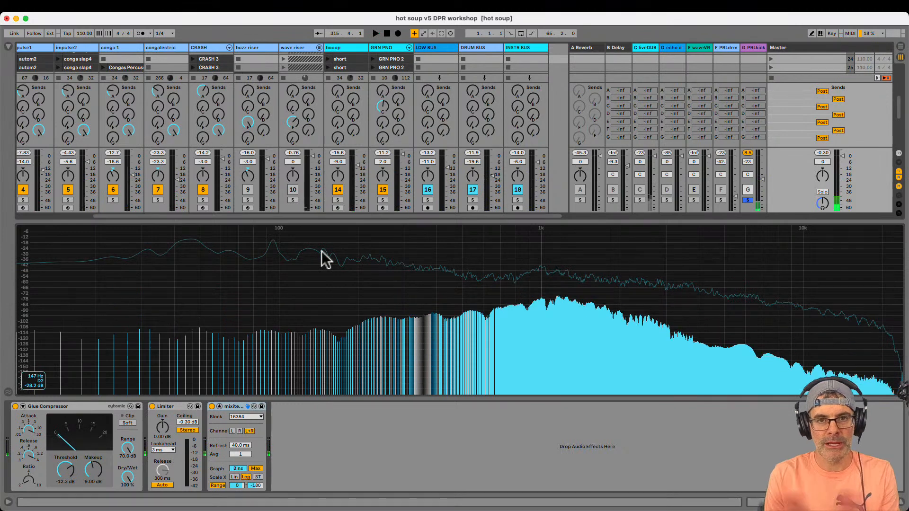
key(space)
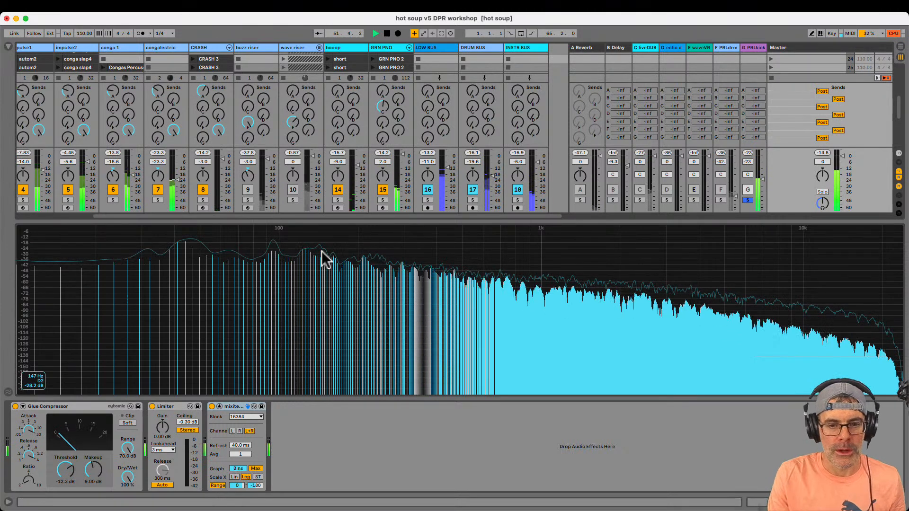
Unsolo the G PRLkick return and lower its volume to -27 dB in the full mix
click(743, 201)
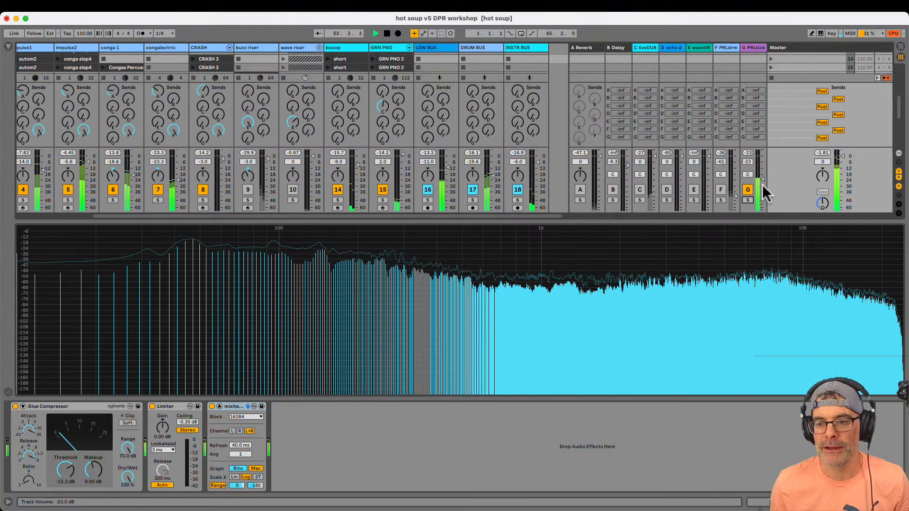
drag(763, 186, 763, 190)
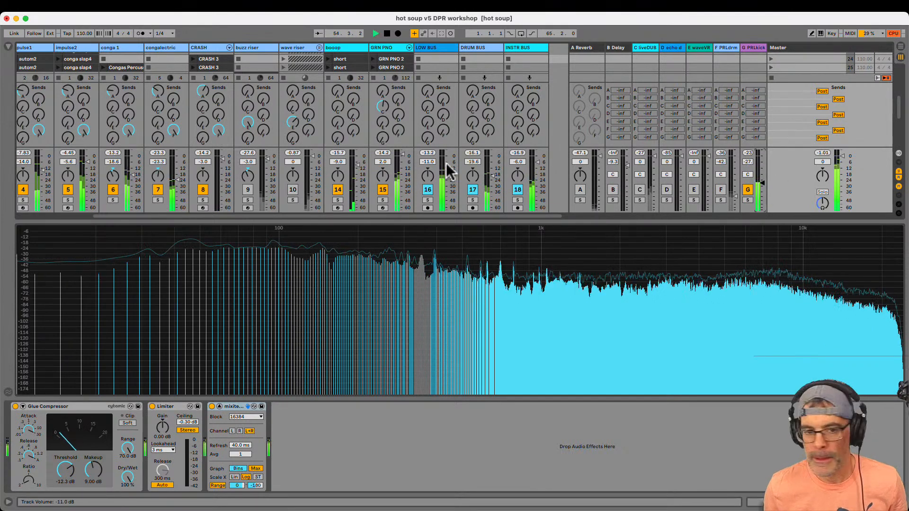
Audition the KICK track through send G at 0 dB with the track muted and unmuted, and turn the send back down
scroll(356, 212, left, 3)
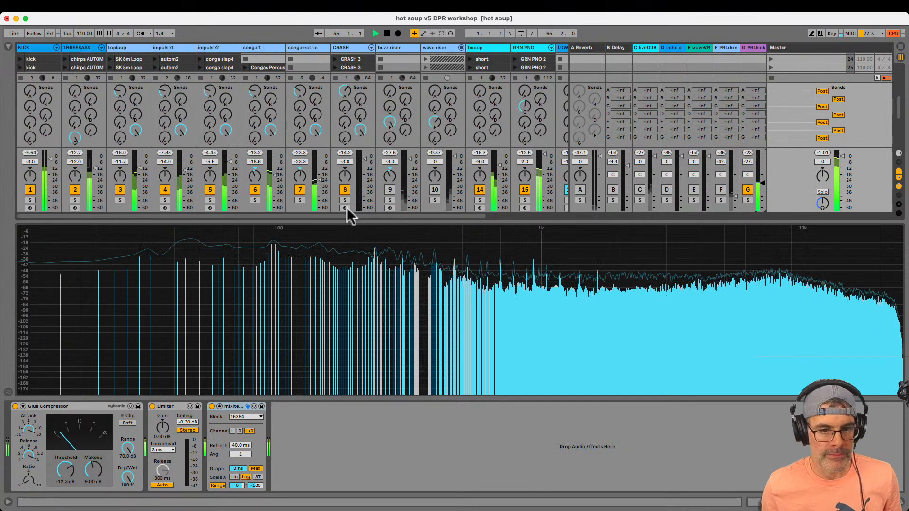
click(30, 138)
drag(29, 139, 30, 138)
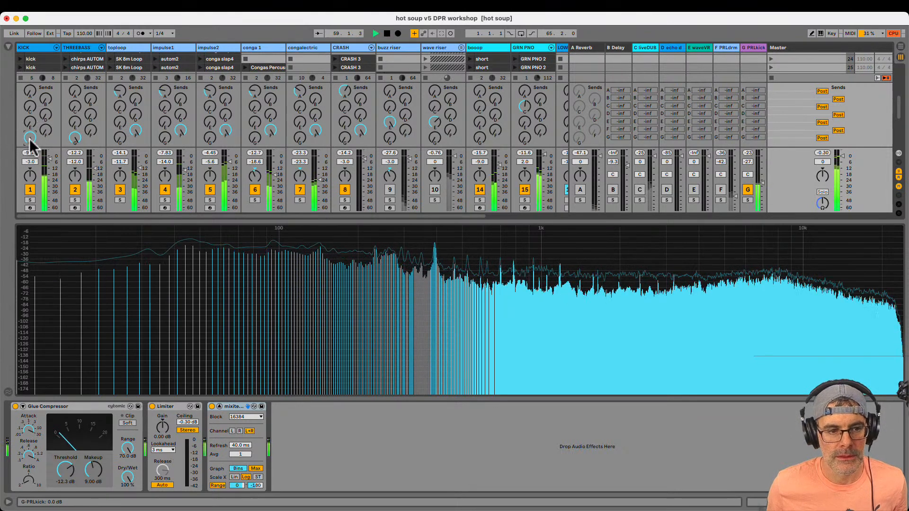
click(29, 191)
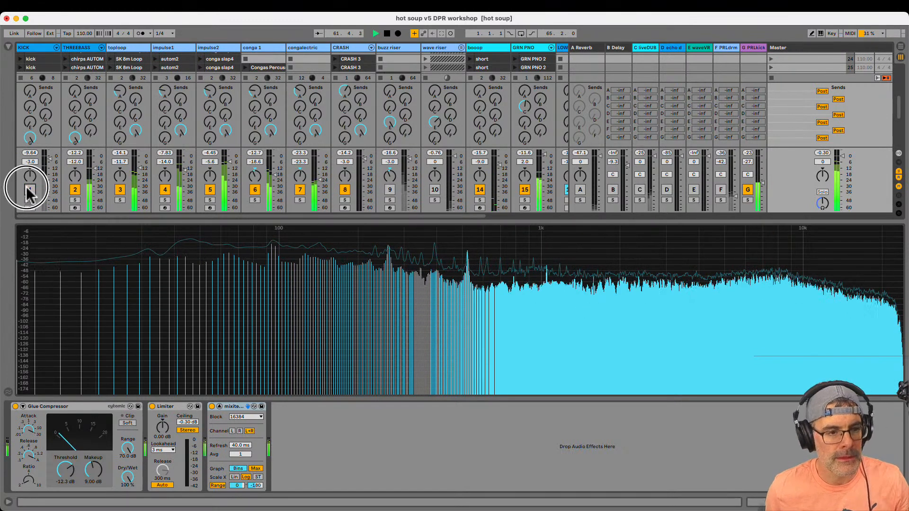
click(28, 189)
drag(26, 141, 27, 148)
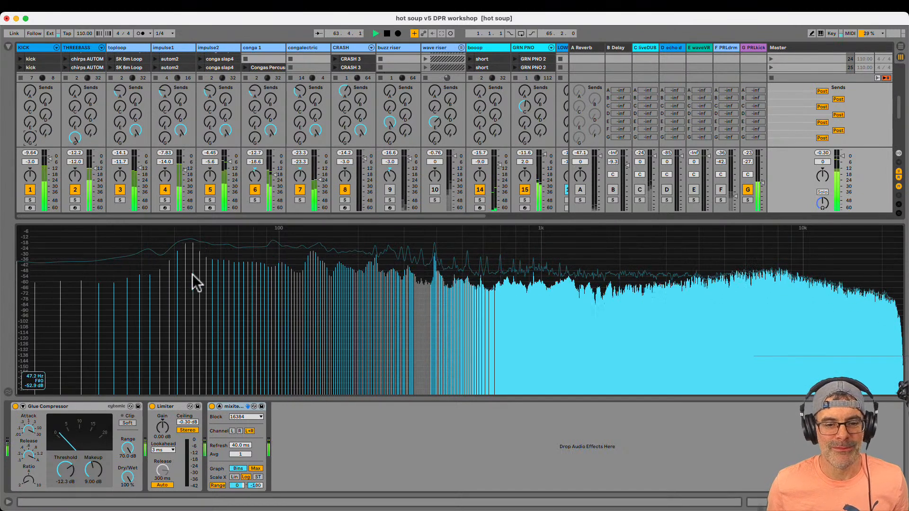
Lower the G PRLkick return volume to -29 dB and reactivate the F PRLdrm return
drag(290, 223, 290, 290)
scroll(415, 268, right, 6)
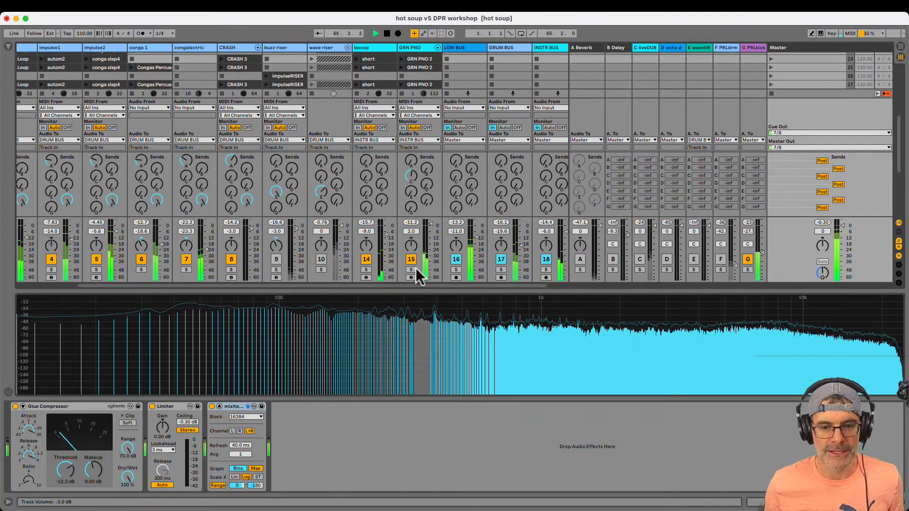
drag(763, 252, 763, 253)
scroll(762, 253, up, 10)
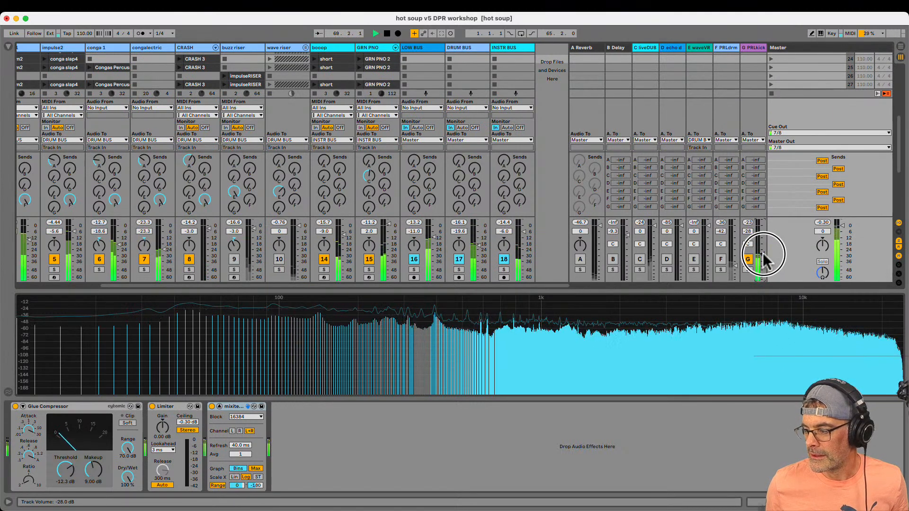
drag(764, 254, 765, 255)
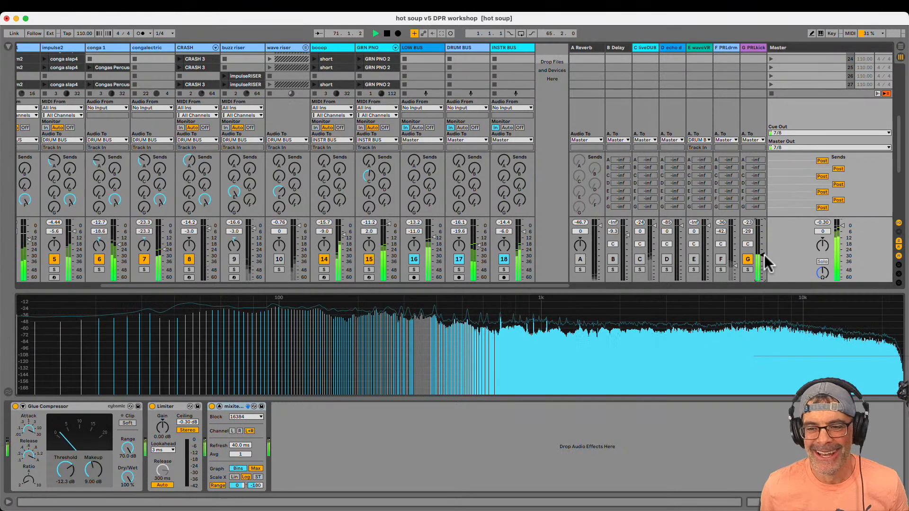
click(721, 259)
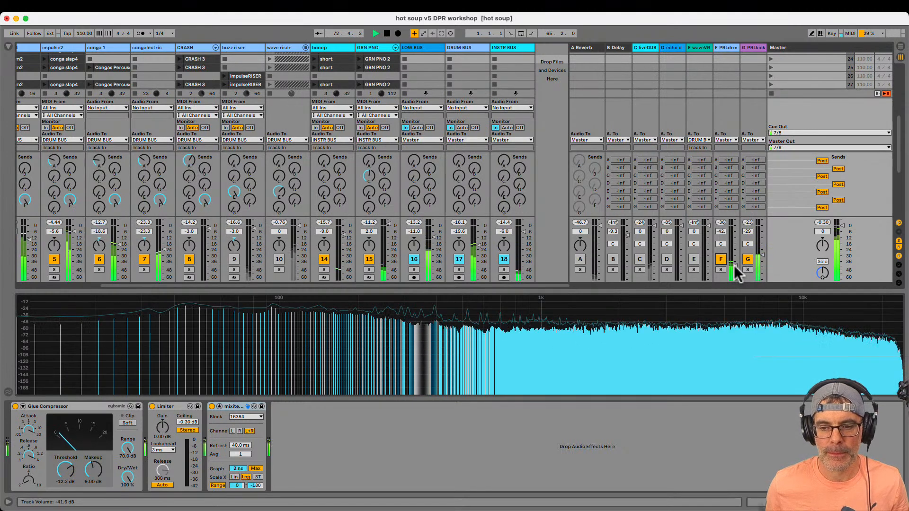
Show the INSTR BUS device chain and briefly solo the booop track to hear it alone
click(511, 47)
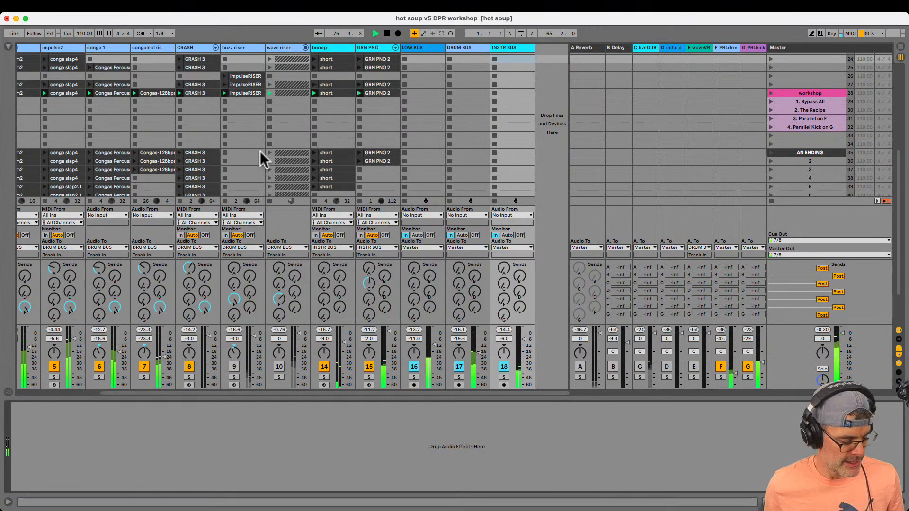
scroll(260, 152, left, 3)
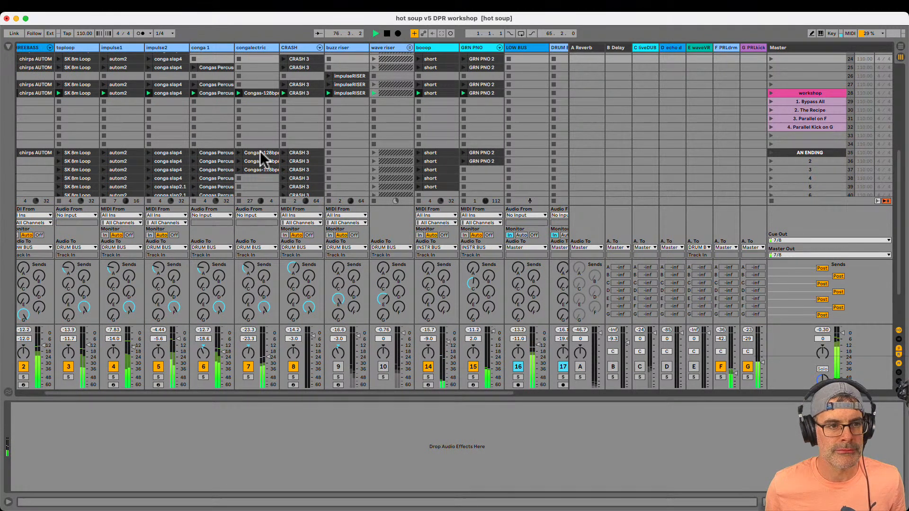
scroll(260, 151, right, 3)
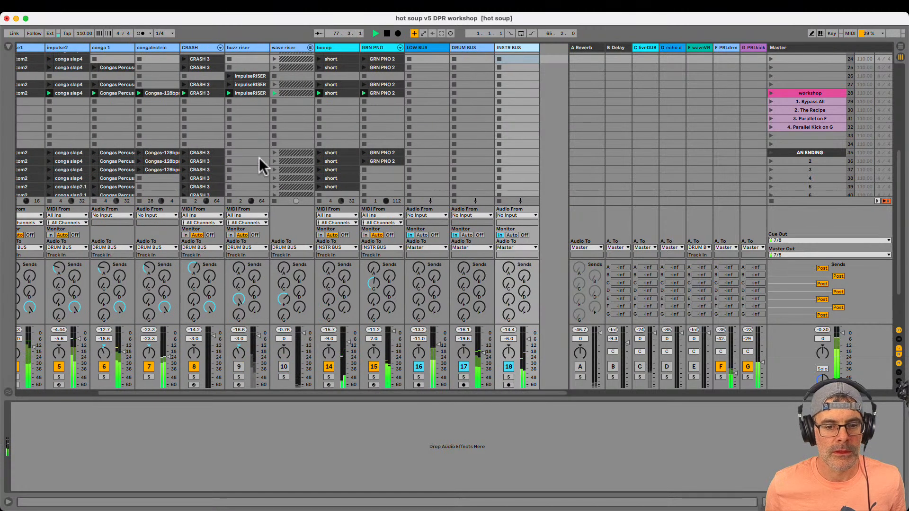
click(329, 377)
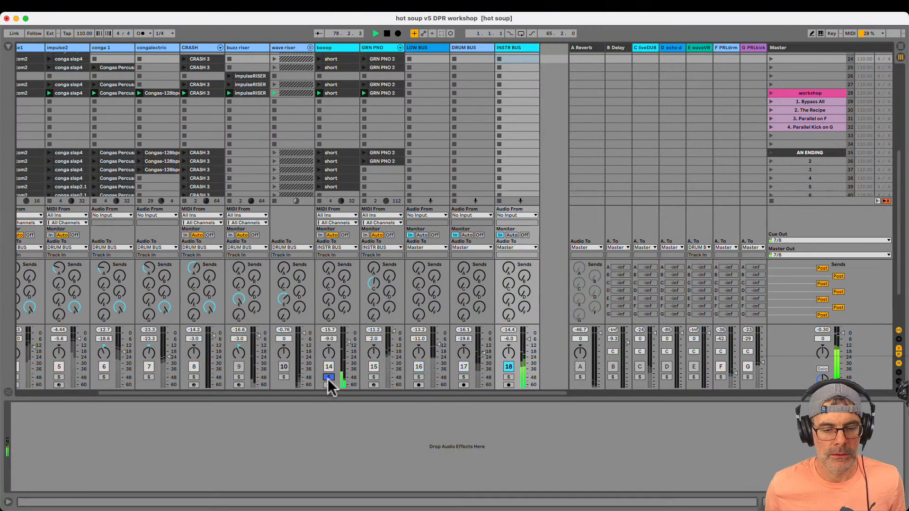
click(329, 377)
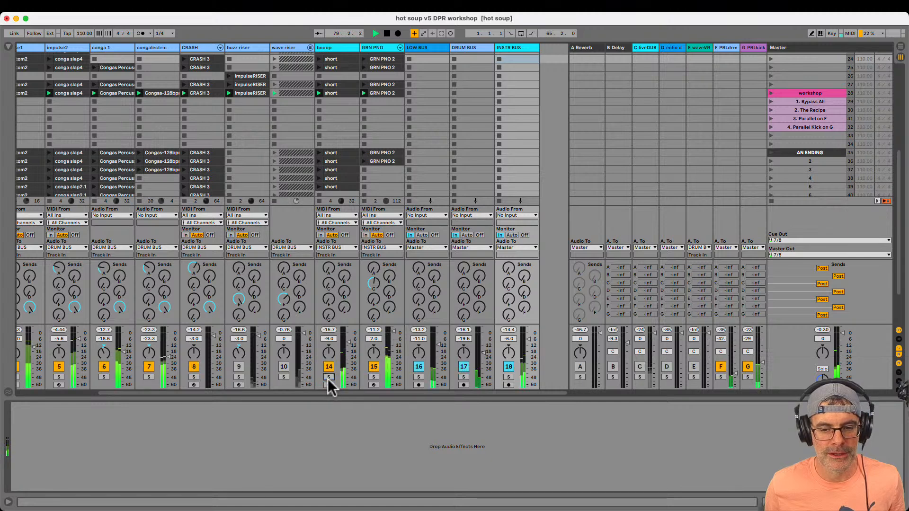
Copy the Drum Polisher rack from DRUM BUS to INSTR BUS, recall its Bypass All variation, and solo INSTR BUS
click(463, 56)
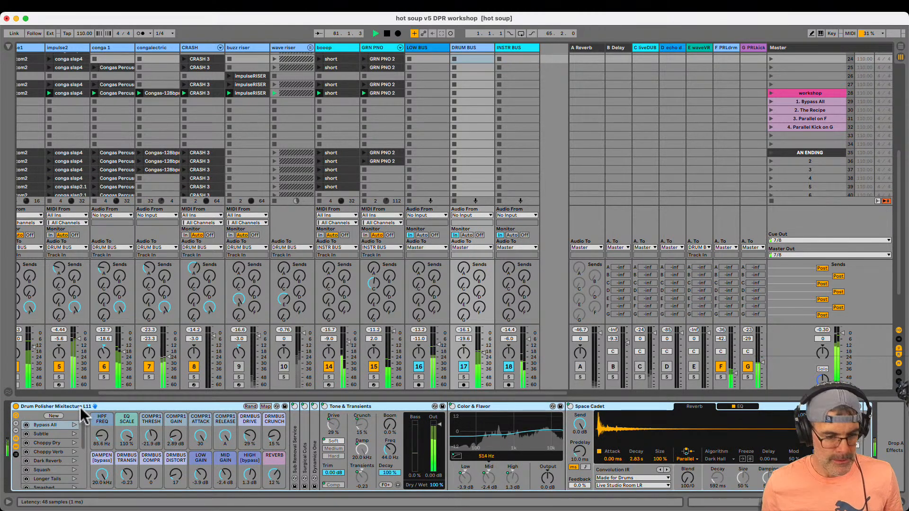
click(519, 56)
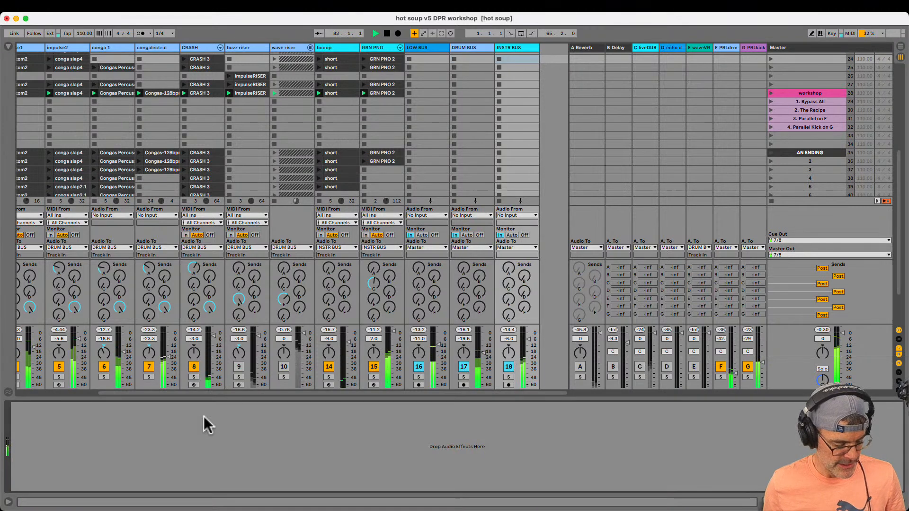
key(super+v)
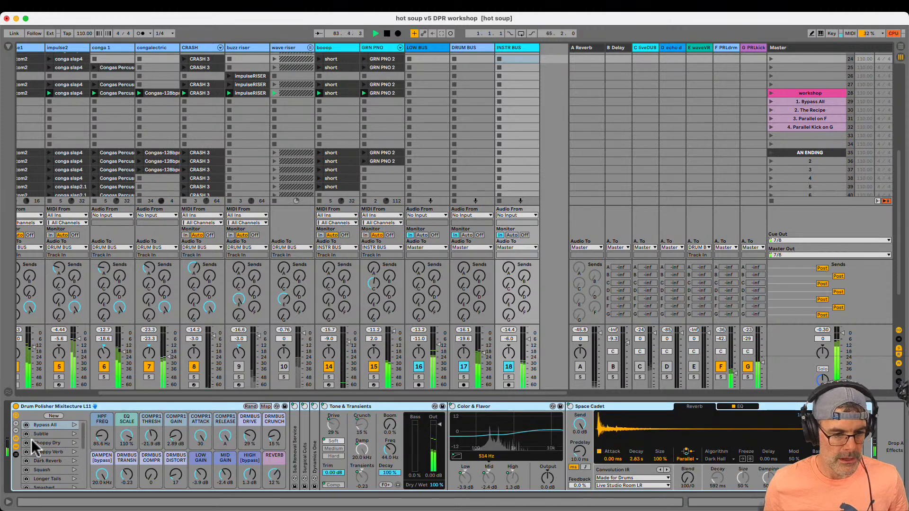
click(74, 425)
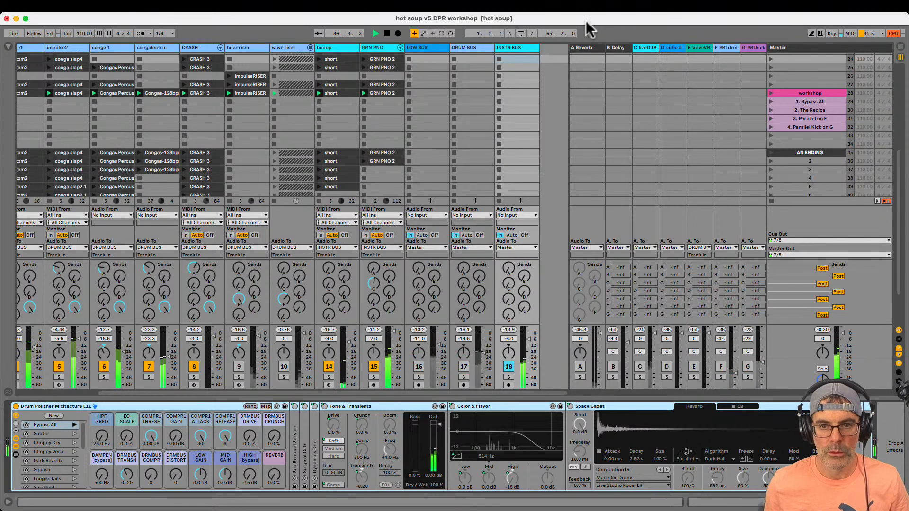
Enlarge the Master spectrum to examine the frequency content of the soloed INSTR BUS
click(59, 406)
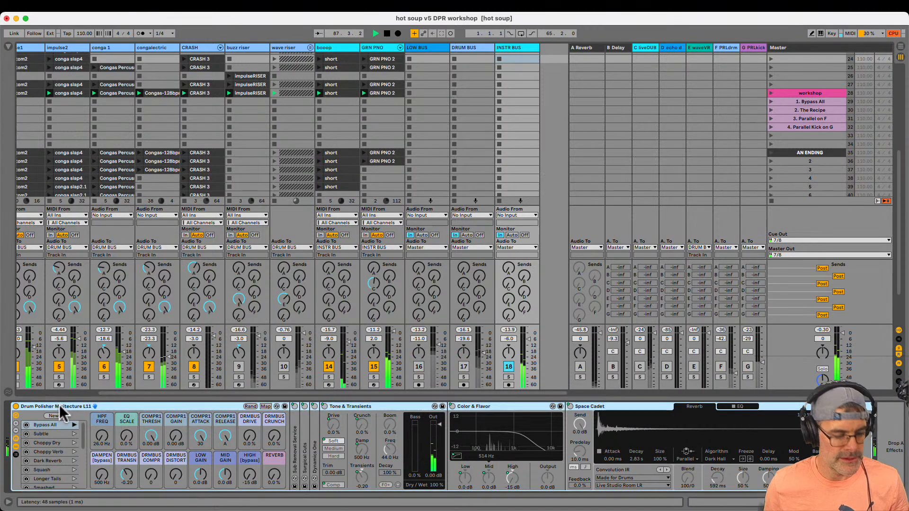
key(Delete)
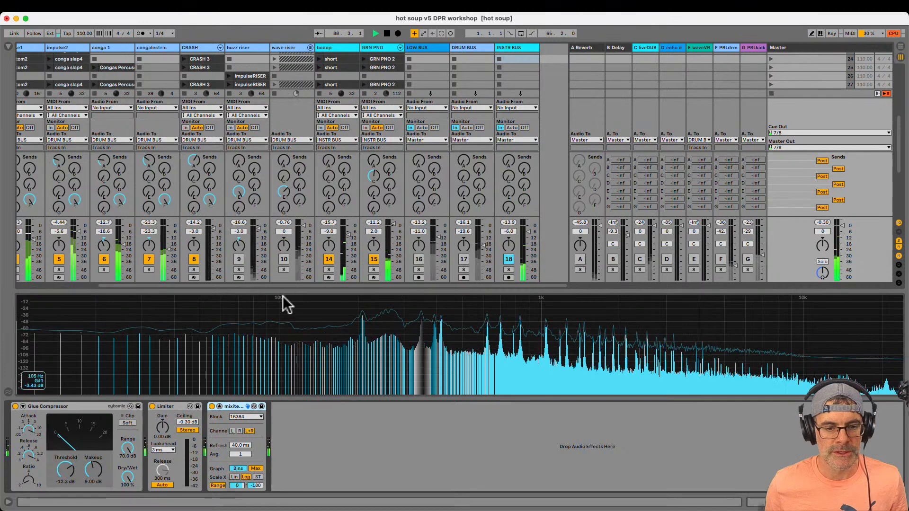
drag(286, 292, 282, 240)
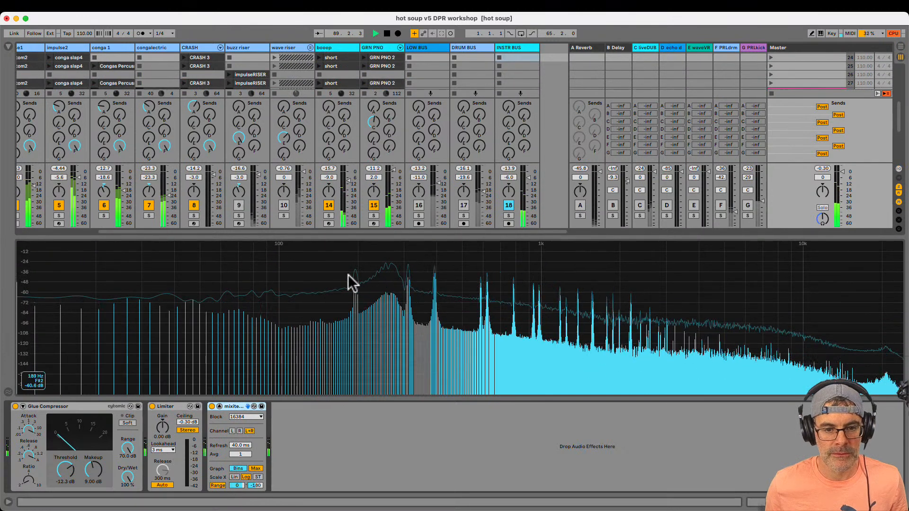
Set HPF FREQ to 77.2 Hz and EQ SCALE to 104% on the INSTR BUS rack, with its Surgical Cuts EQ display enlarged
click(518, 47)
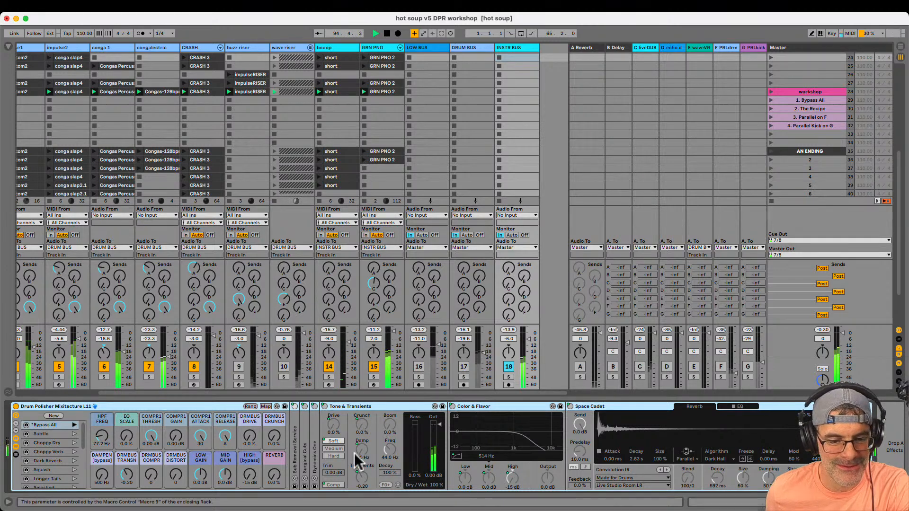
double_click(305, 446)
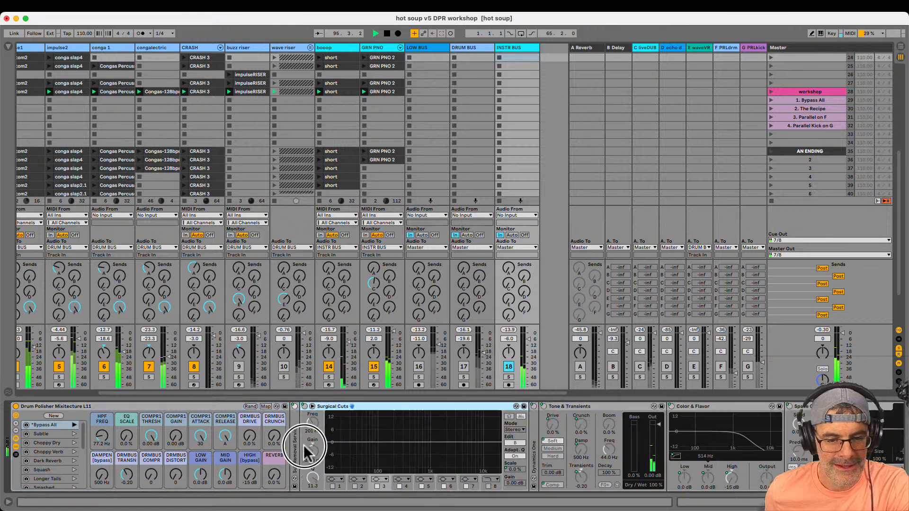
click(143, 411)
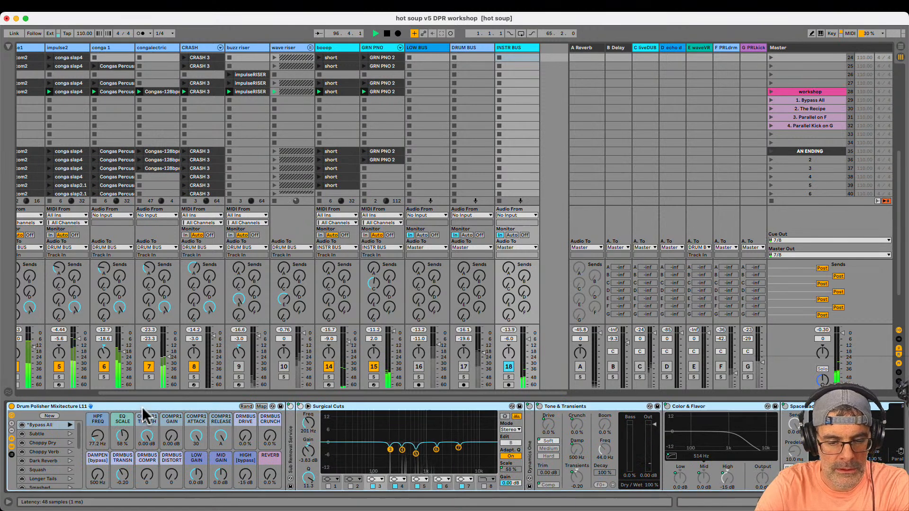
double_click(357, 424)
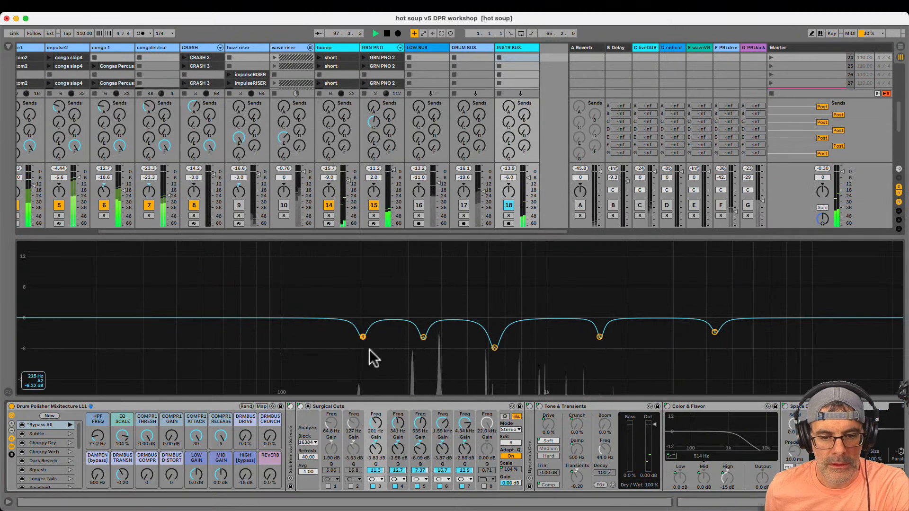
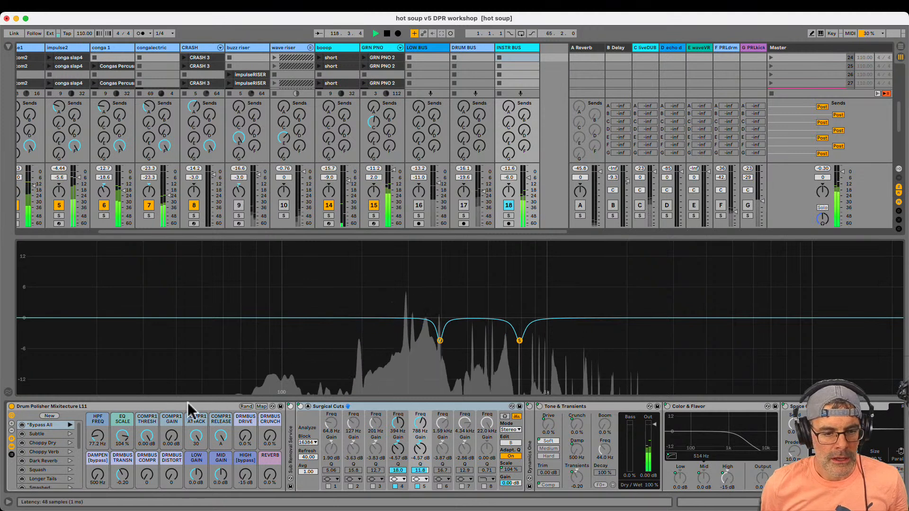
Fold Surgical Cuts, unfold Dynamics One, and set COMPR1 THRESH to -30.8 dB, COMPR1 GAIN to 5.86 dB and DAMPEN to 20.0 kHz
click(308, 406)
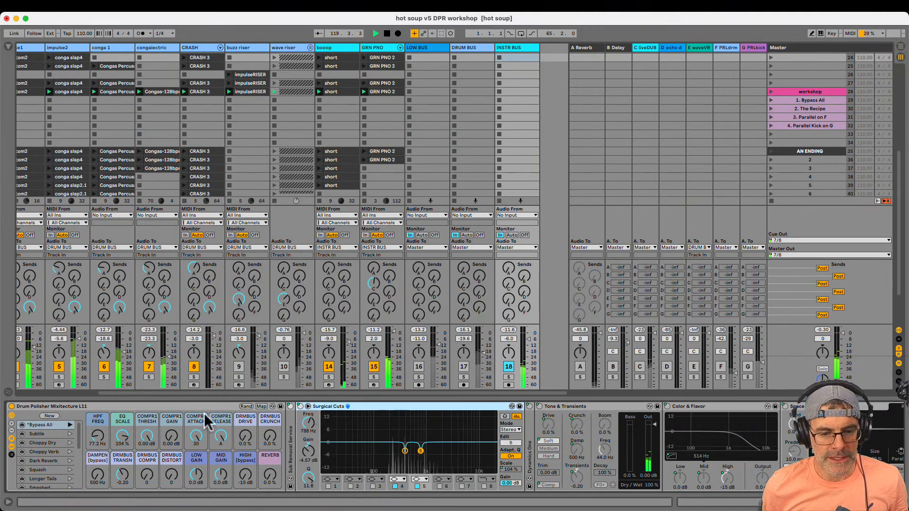
click(163, 408)
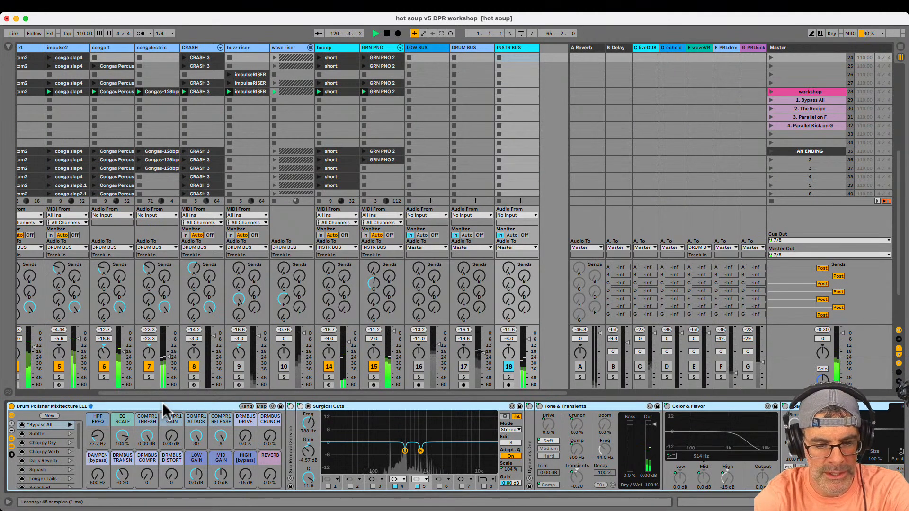
double_click(331, 406)
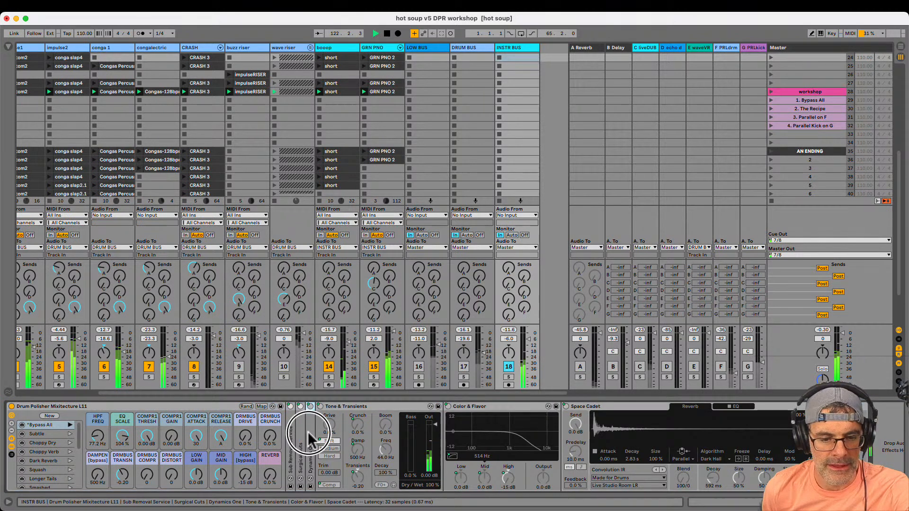
double_click(308, 435)
click(200, 405)
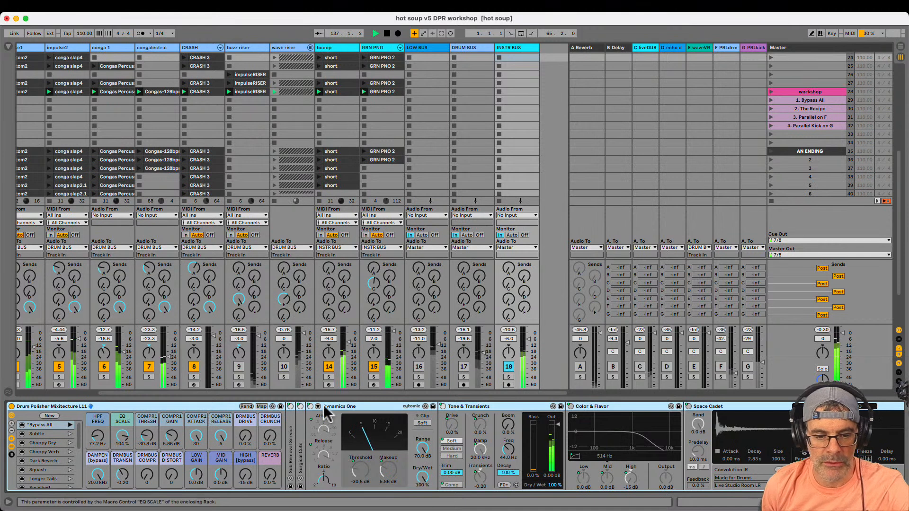
Set LOW GAIN to -5.1 dB, MID GAIN to -1.8 dB, HIGH to 6.8 dB, REVERB to 12% and Color & Flavor's mid frequency to 980 Hz
double_click(471, 407)
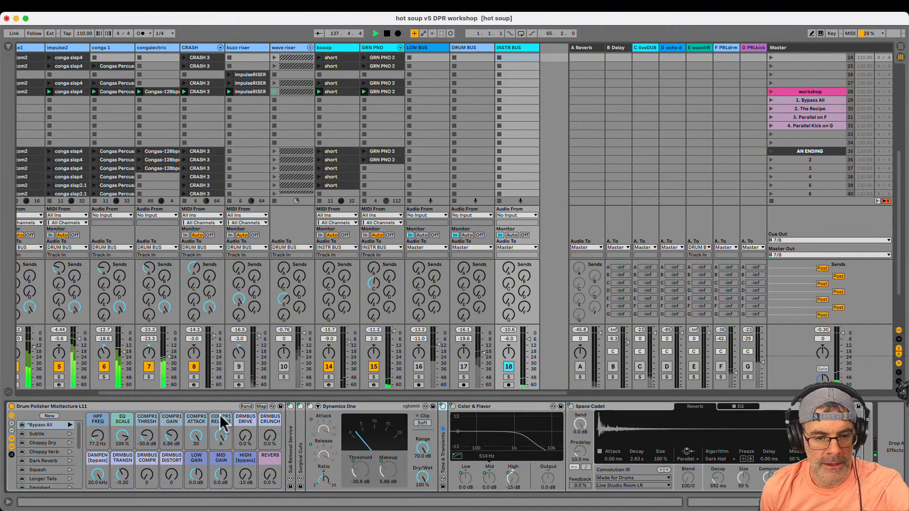
click(201, 407)
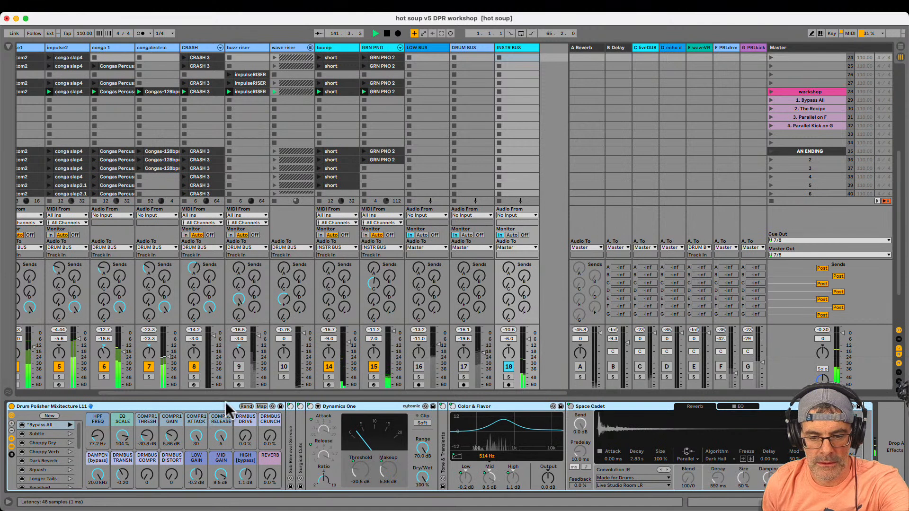
drag(486, 457, 489, 459)
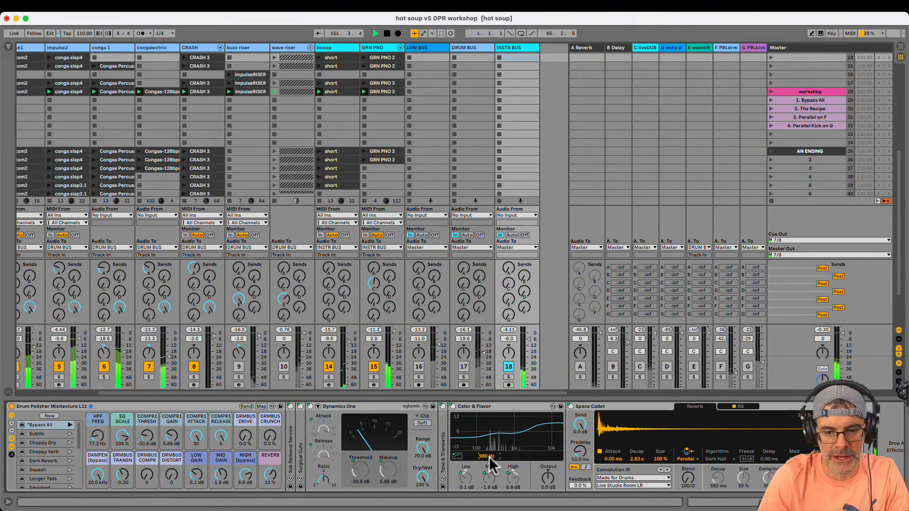
Compare INSTR BUS with the Drum Polisher rack bypassed and active, both soloed and within the full mix
click(11, 406)
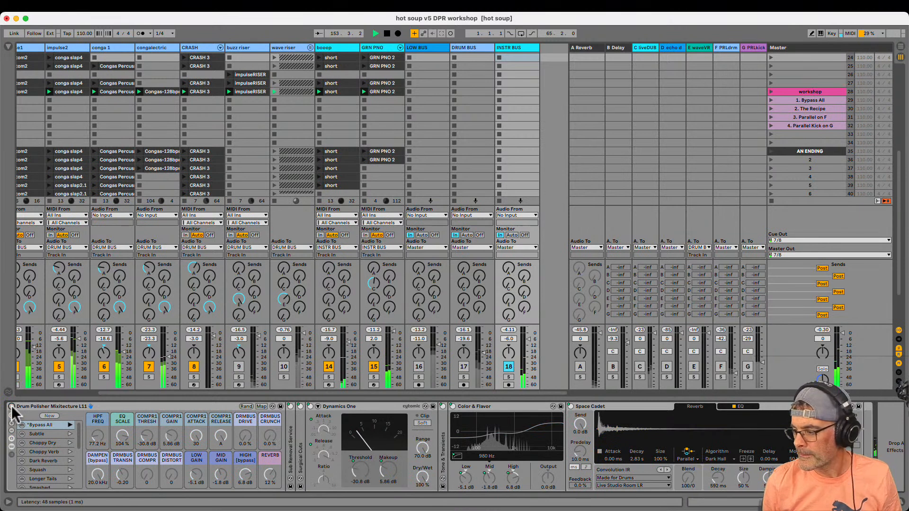
click(11, 406)
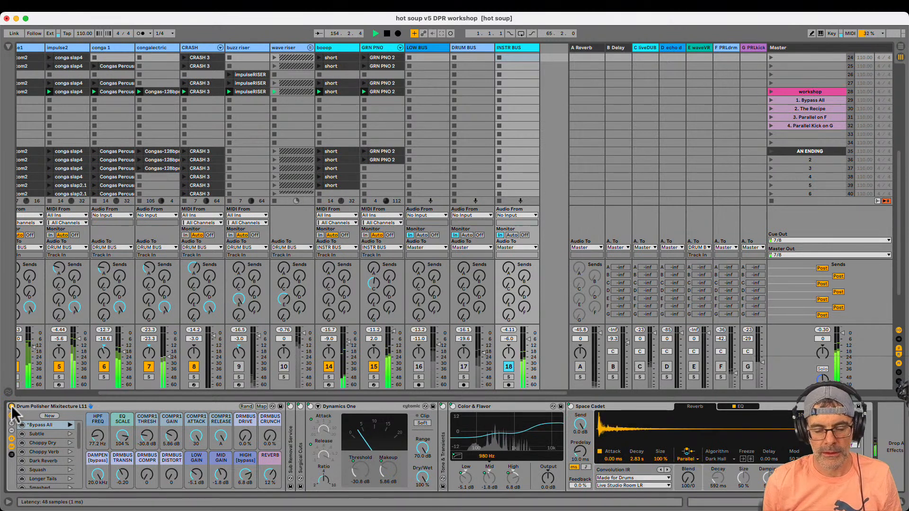
click(11, 405)
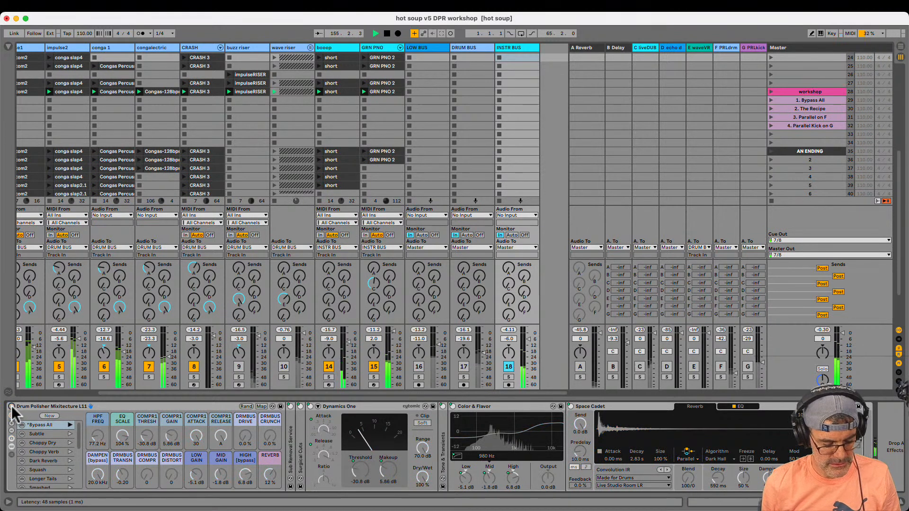
click(11, 406)
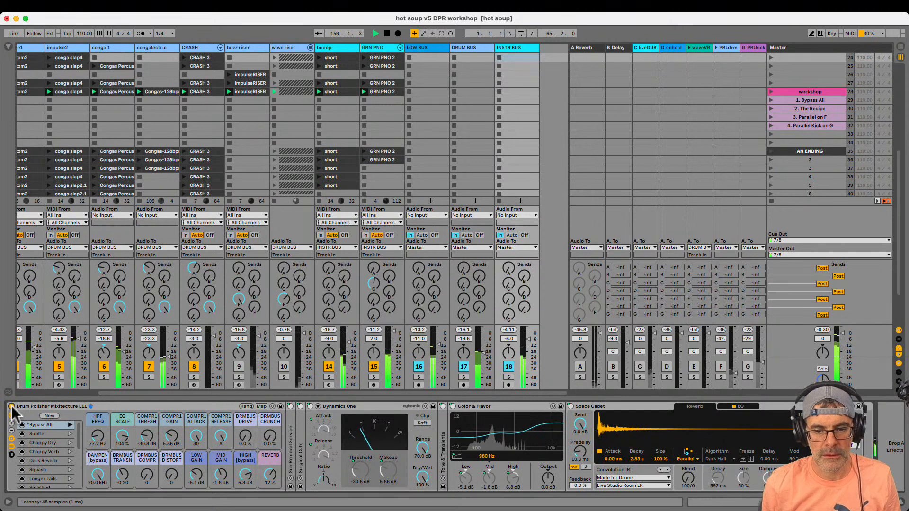
click(12, 406)
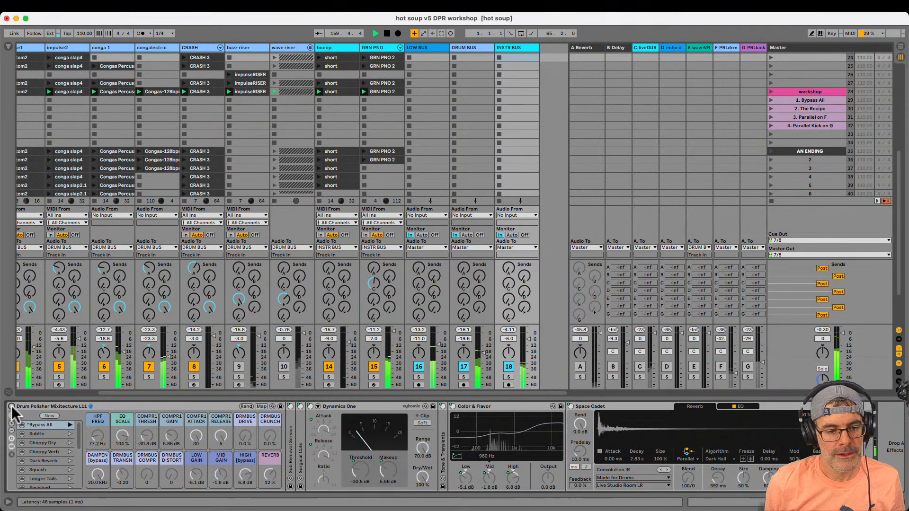
click(12, 406)
Fold the Dynamics One, Color & Flavor and Space Cadet devices so the rack's whole chain is collapsed
double_click(364, 406)
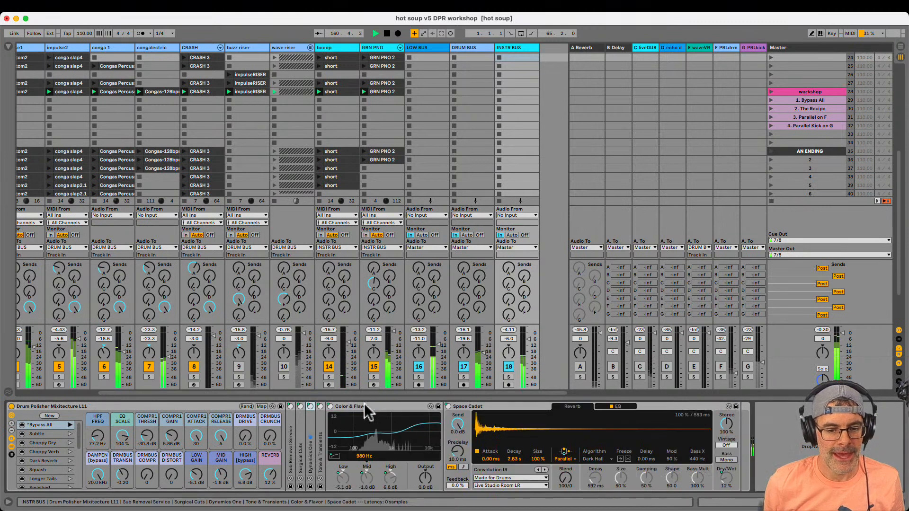
double_click(365, 405)
double_click(364, 405)
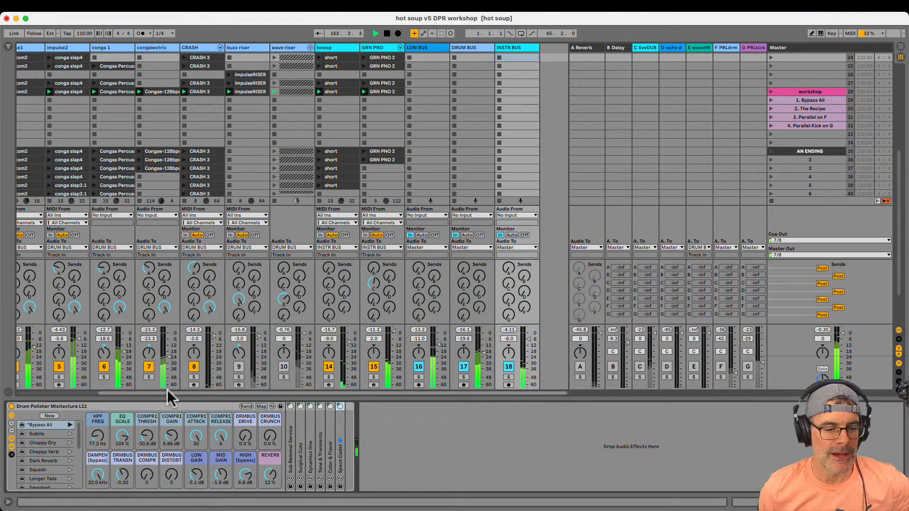
Review the rack's macros and the Tone & Transients, Color & Flavor and Space Cadet devices, leaving only Space Cadet unfolded
click(166, 417)
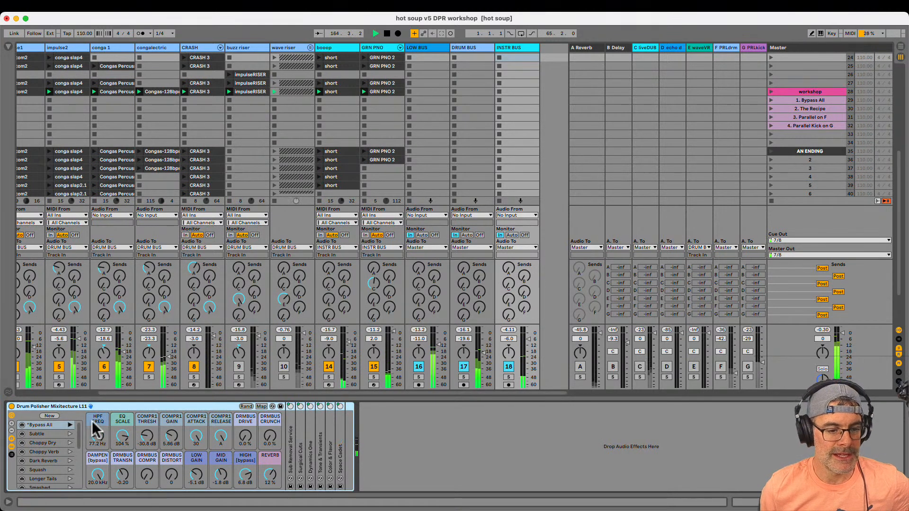
click(122, 424)
click(147, 429)
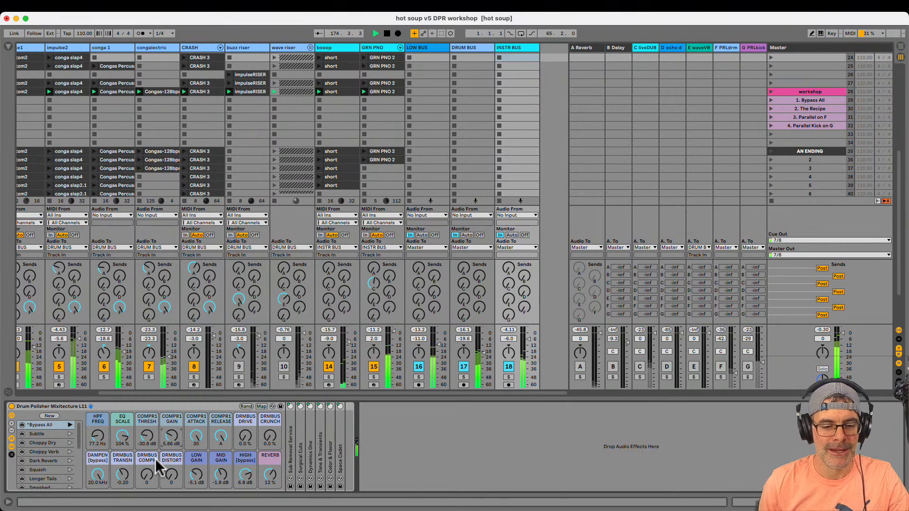
double_click(321, 457)
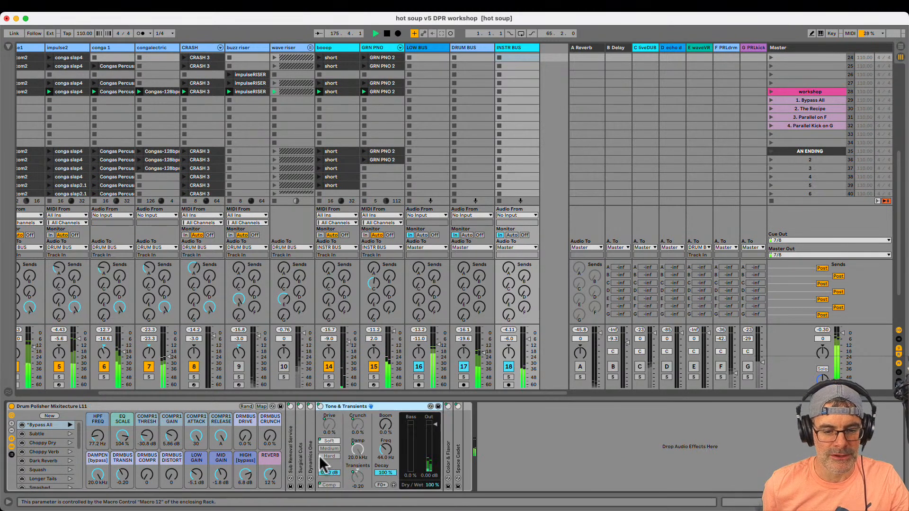
double_click(353, 407)
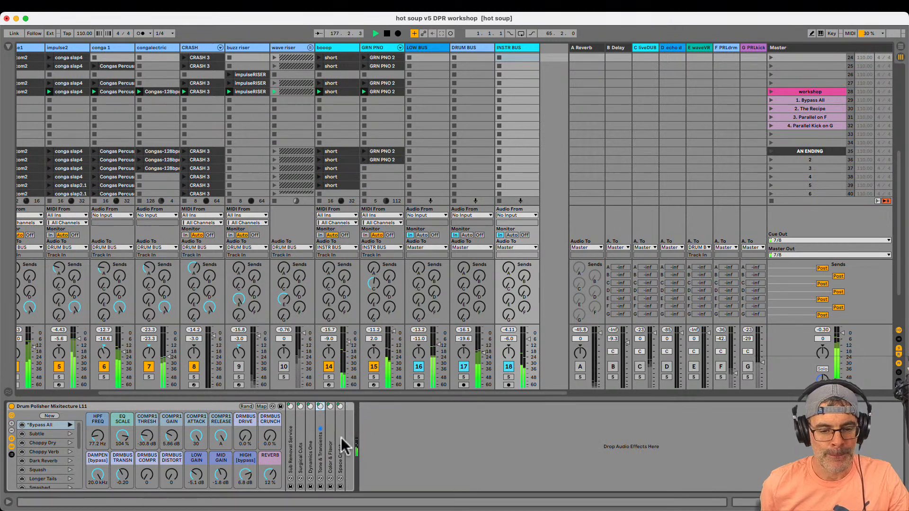
double_click(329, 444)
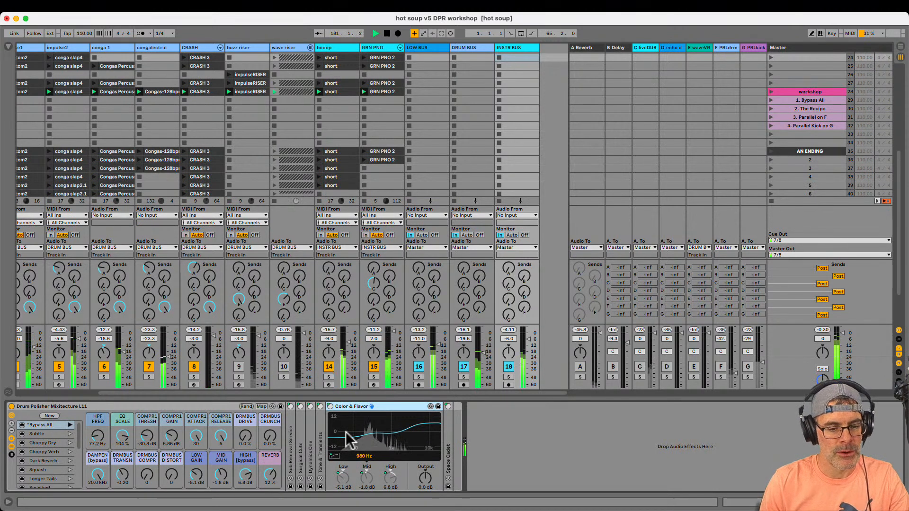
double_click(447, 448)
double_click(359, 407)
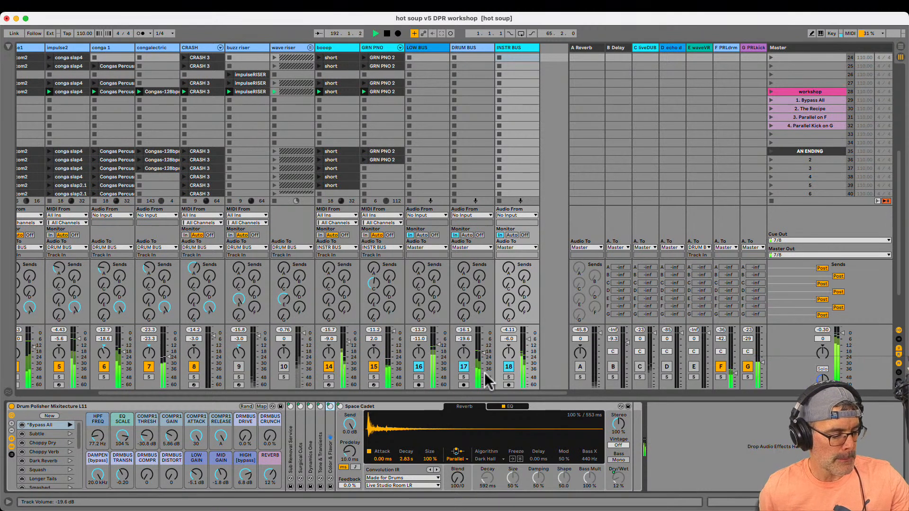
Briefly solo the PRLkick return to hear it alone, and activate the buzz riser and wave riser tracks
click(748, 378)
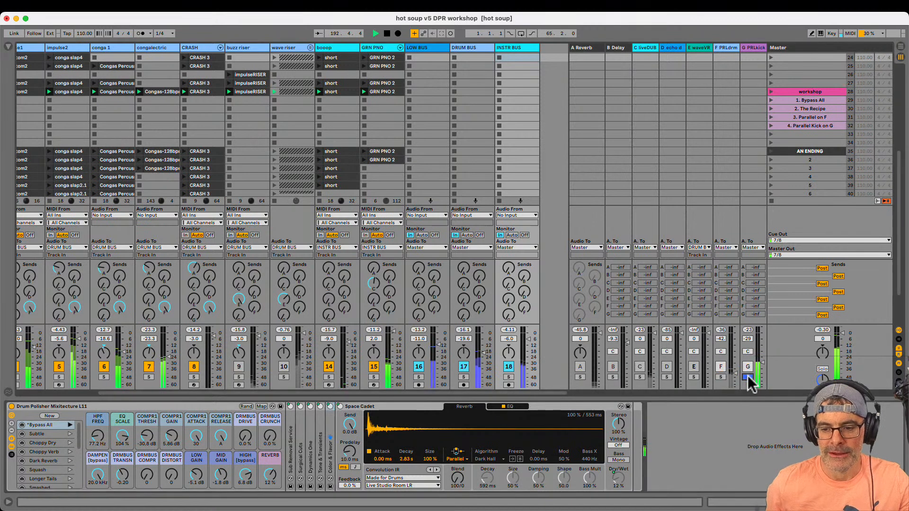
click(749, 377)
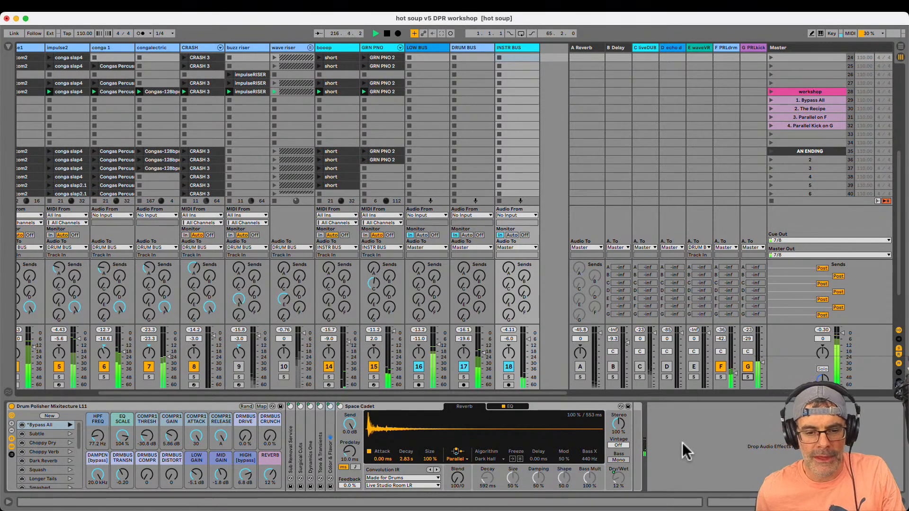
click(238, 366)
click(284, 366)
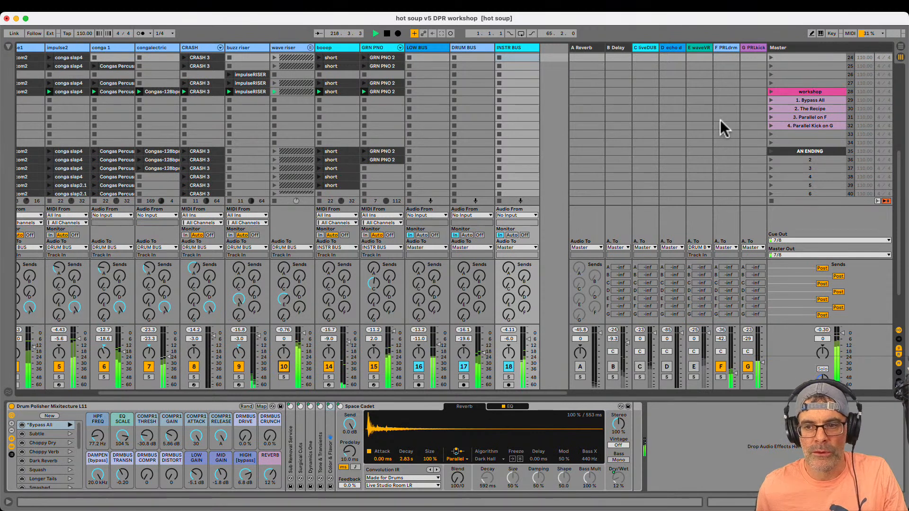
Step through the workshop scenes from Bypass All to Parallel Kick on G to recap the process
click(786, 98)
click(786, 107)
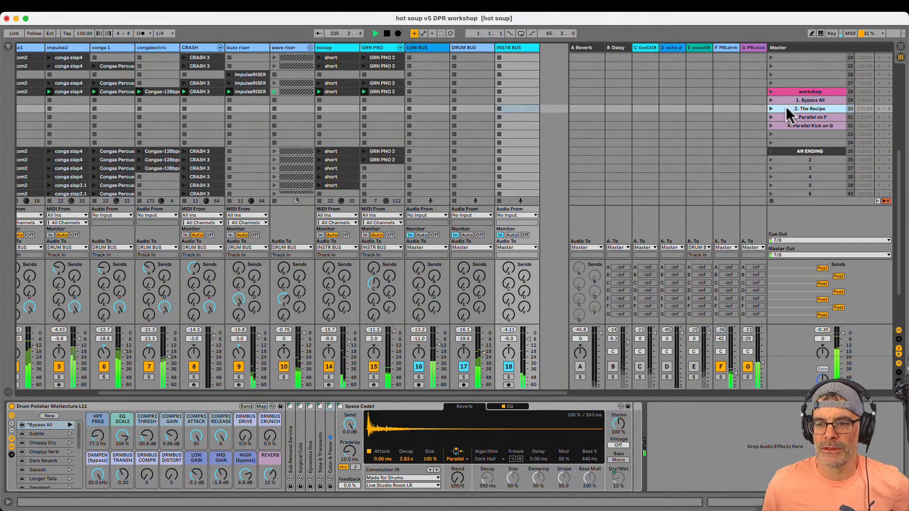
click(788, 115)
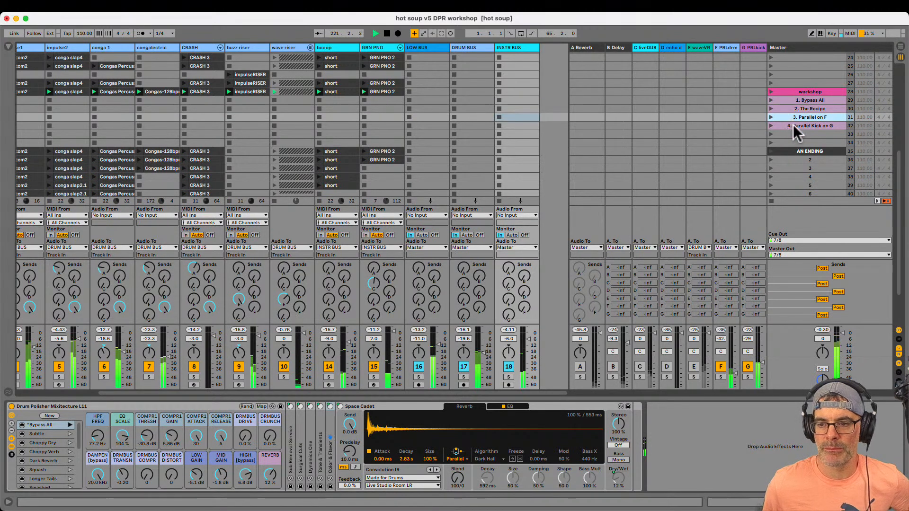
click(793, 124)
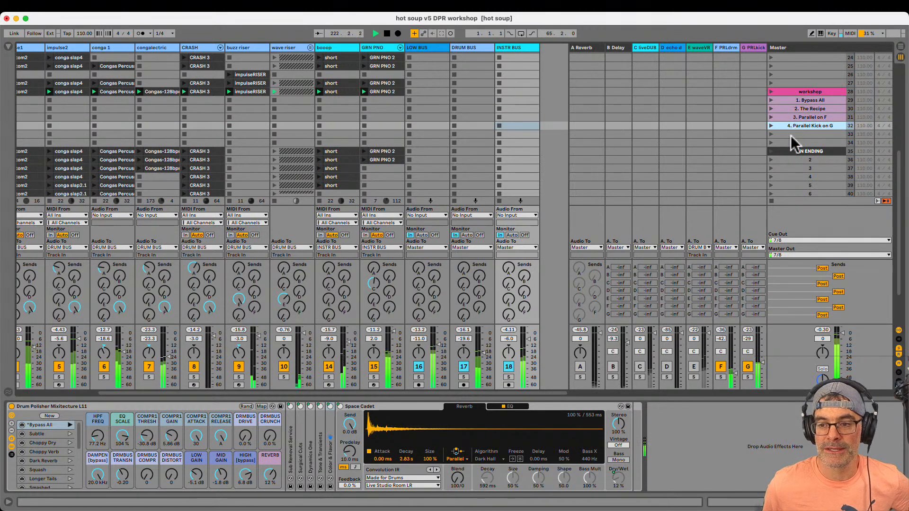
click(791, 135)
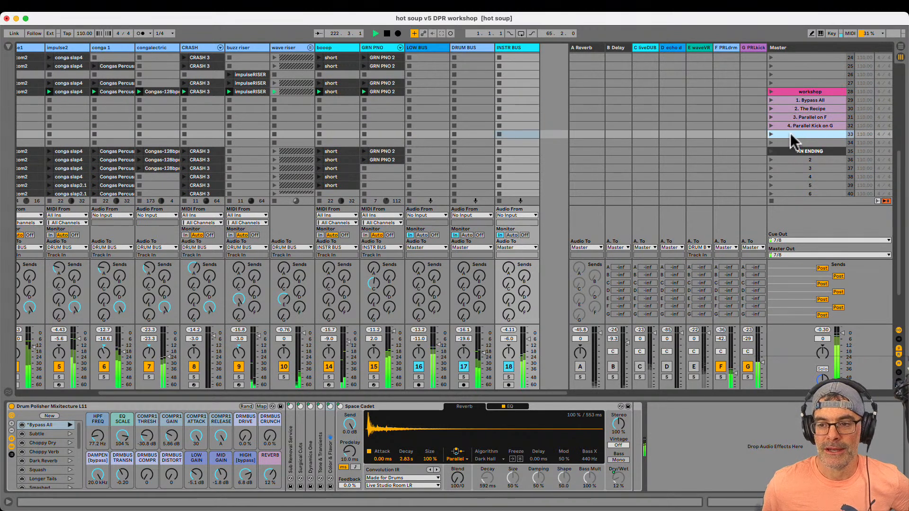
click(543, 128)
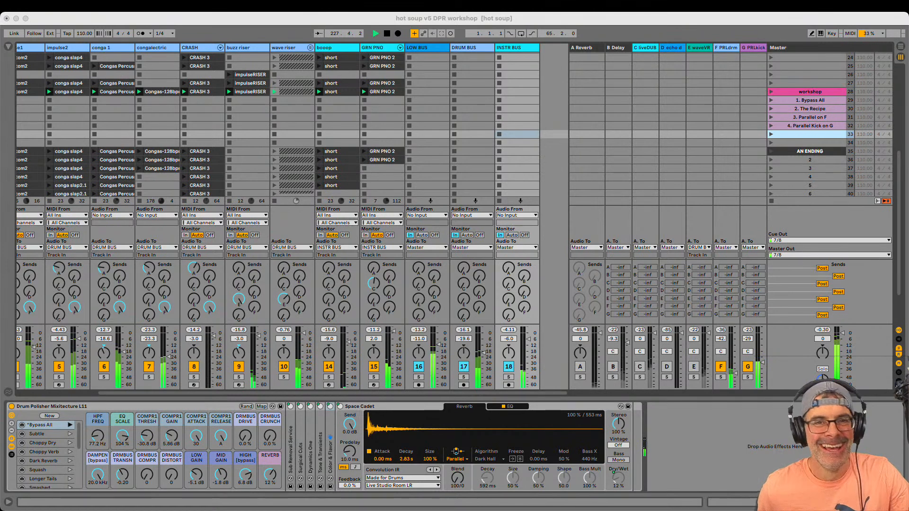